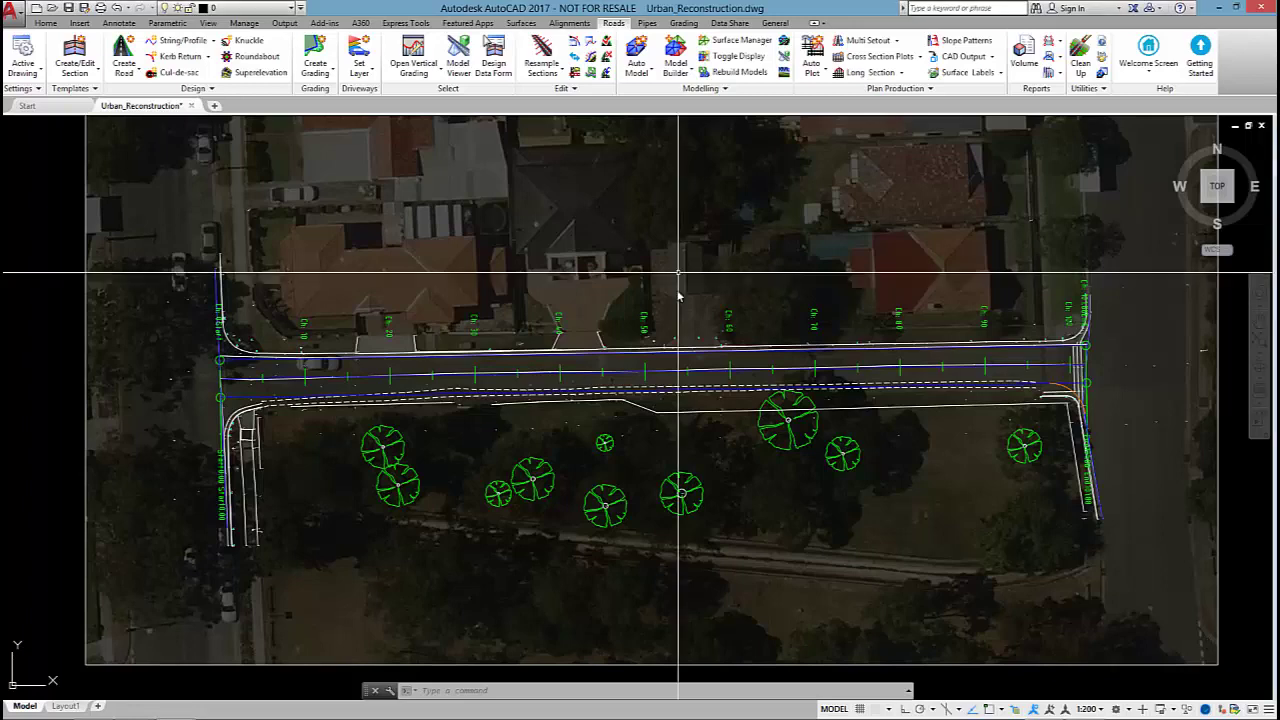
Examine the surveyed kerb lines, driveways and park-side edge along the full length of the street in plan.
scroll(671, 310, "up", 2)
scroll(671, 316, "down", 3)
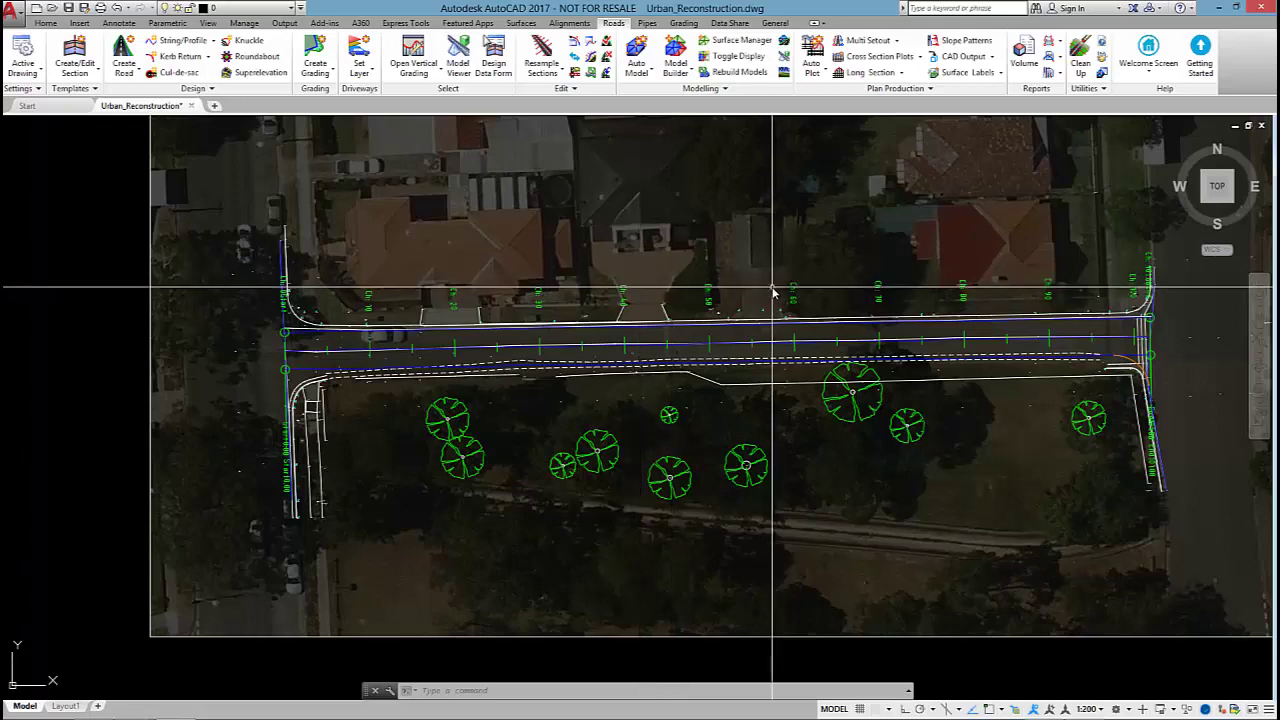
middle_click_drag(746, 300, 700, 330)
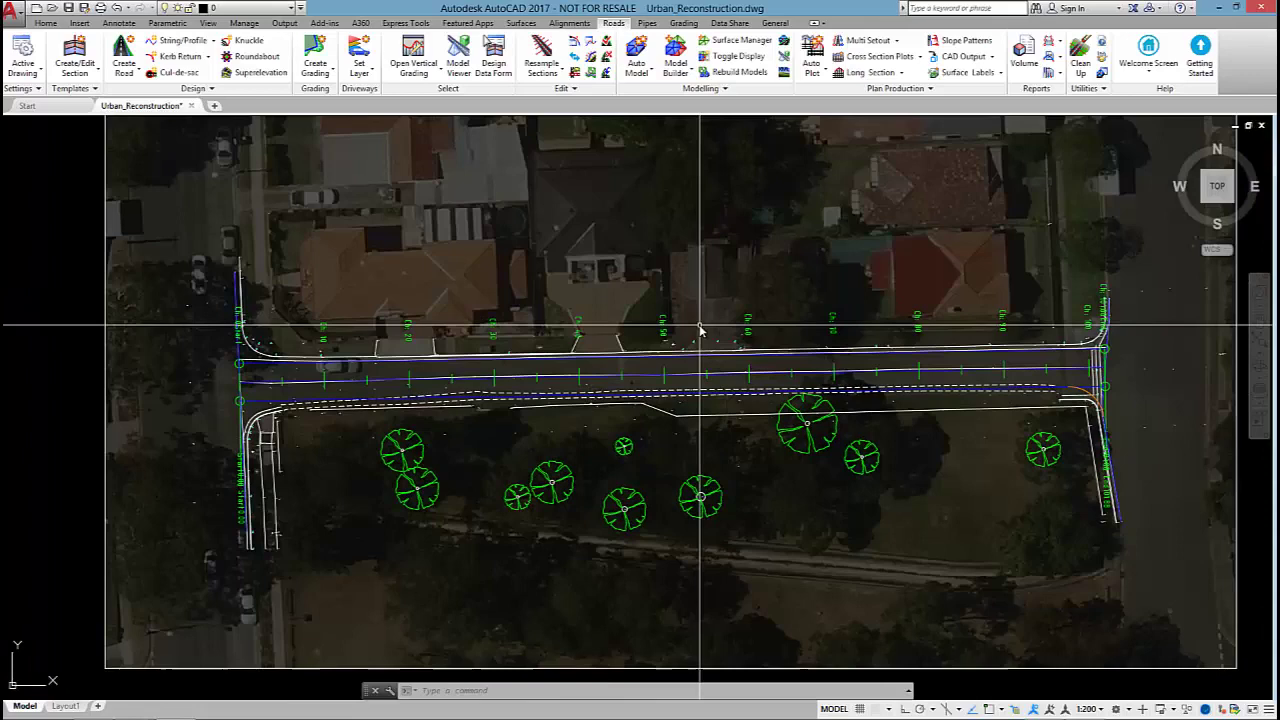
scroll(185, 363, "up", 4)
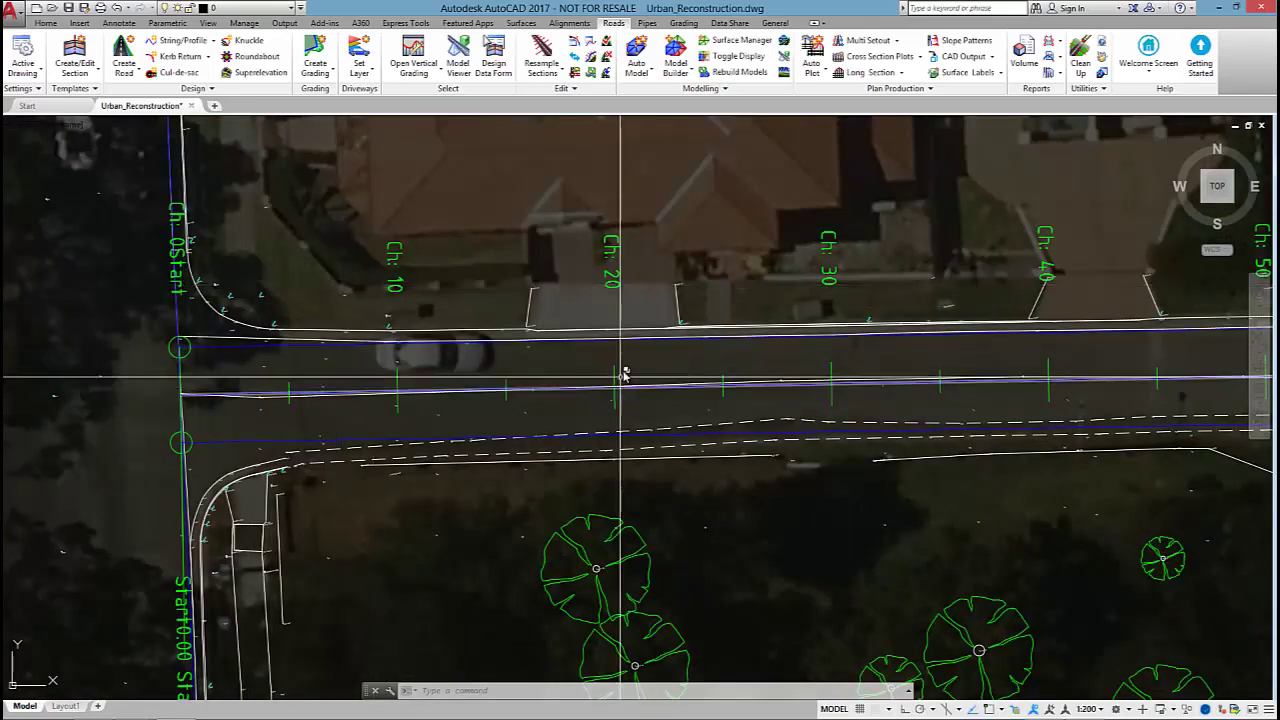
middle_click_drag(620, 375, 566, 399)
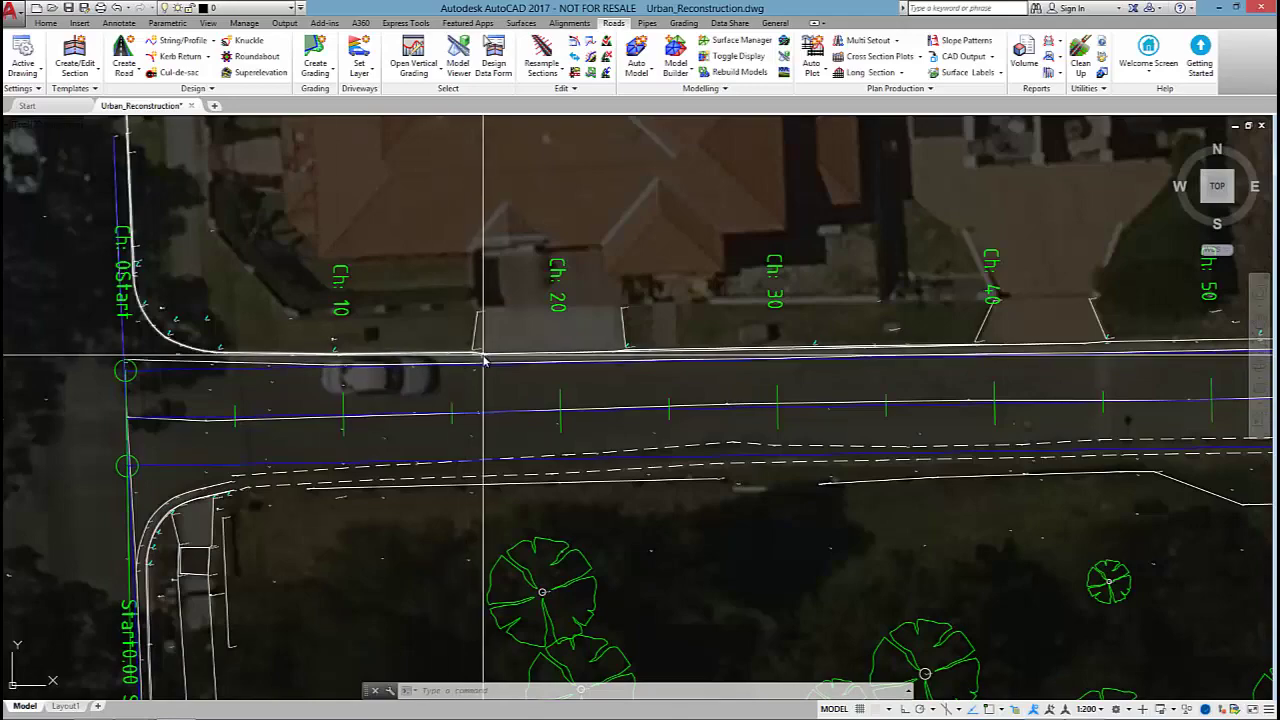
scroll(641, 366, "down", 3)
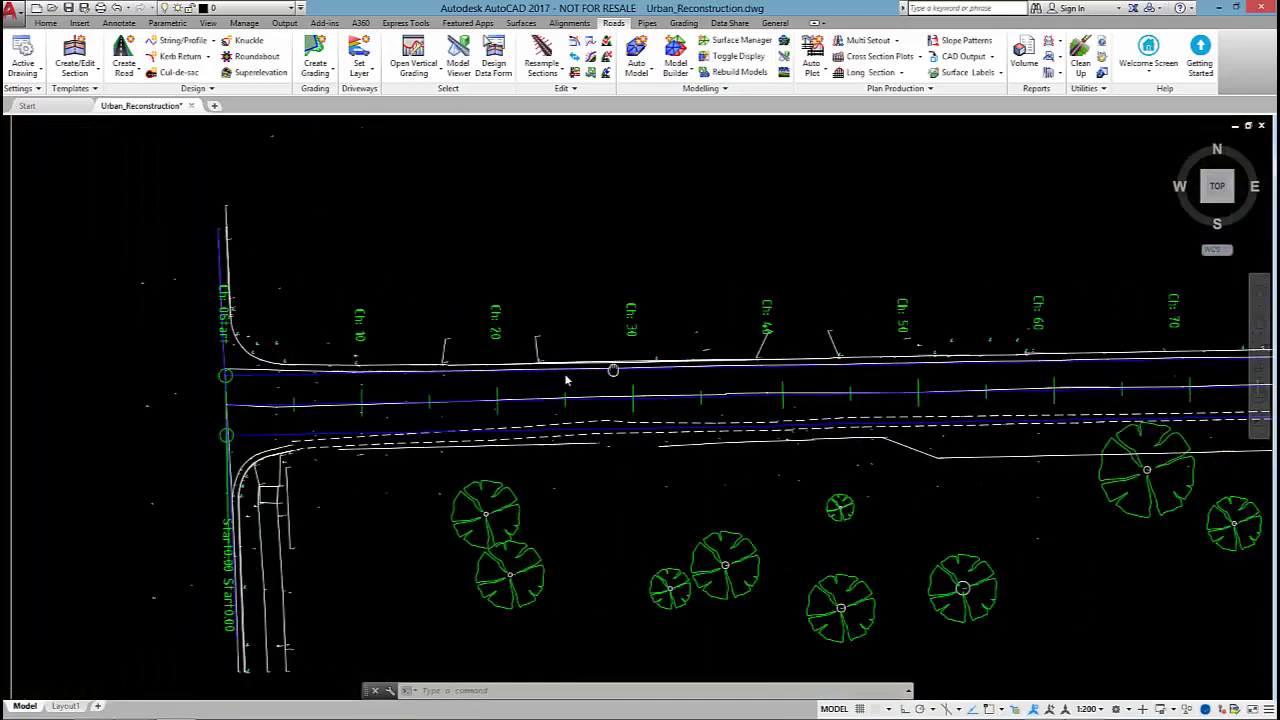
scroll(707, 375, "down", 2)
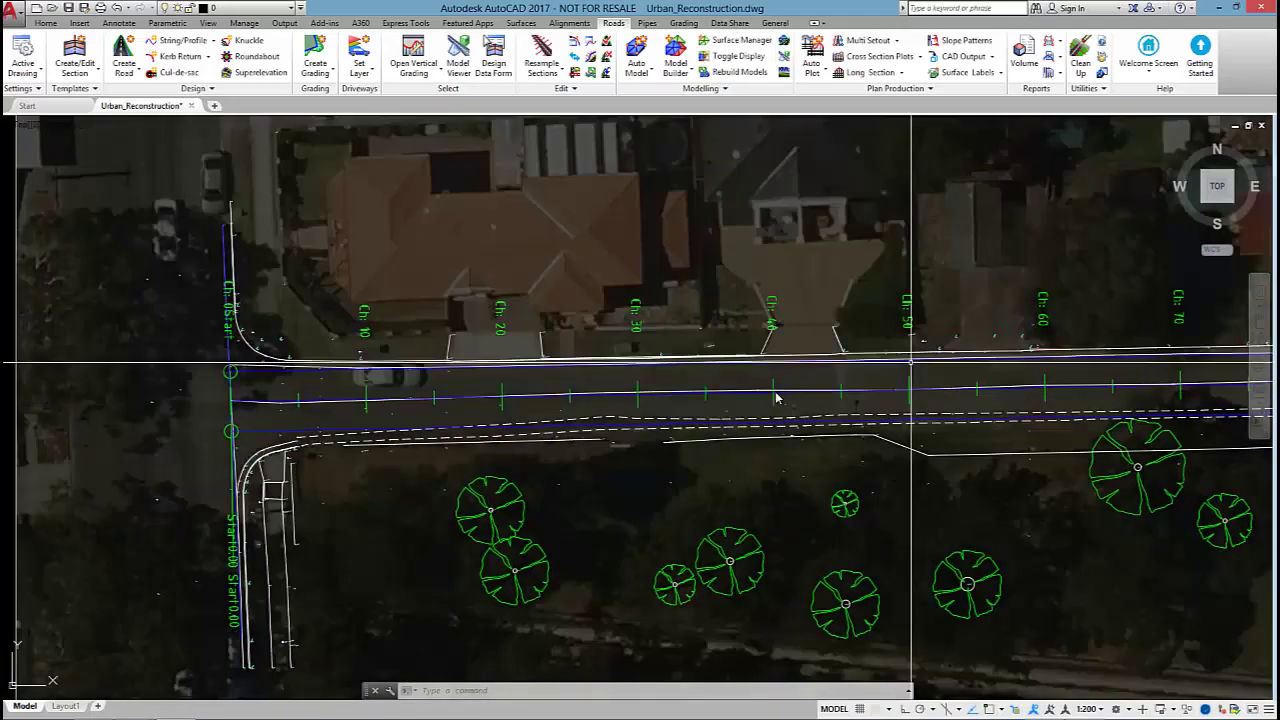
scroll(458, 368, "up", 5)
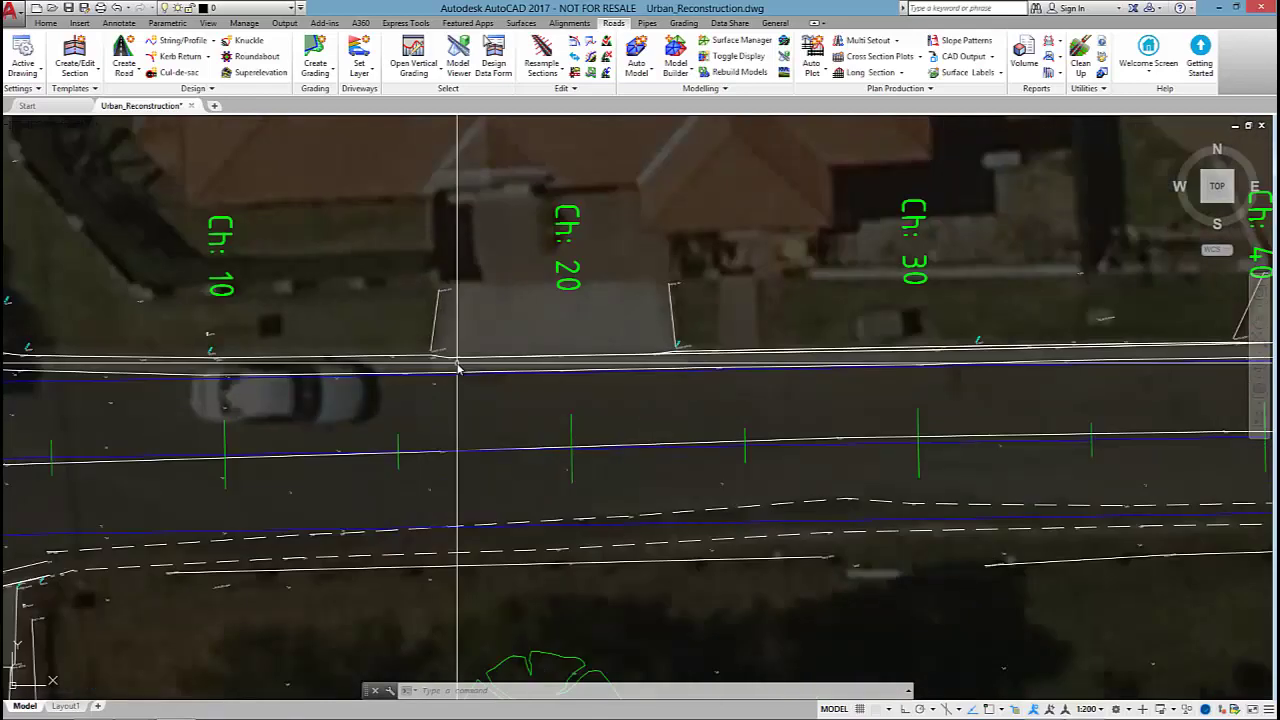
scroll(458, 368, "down", 2)
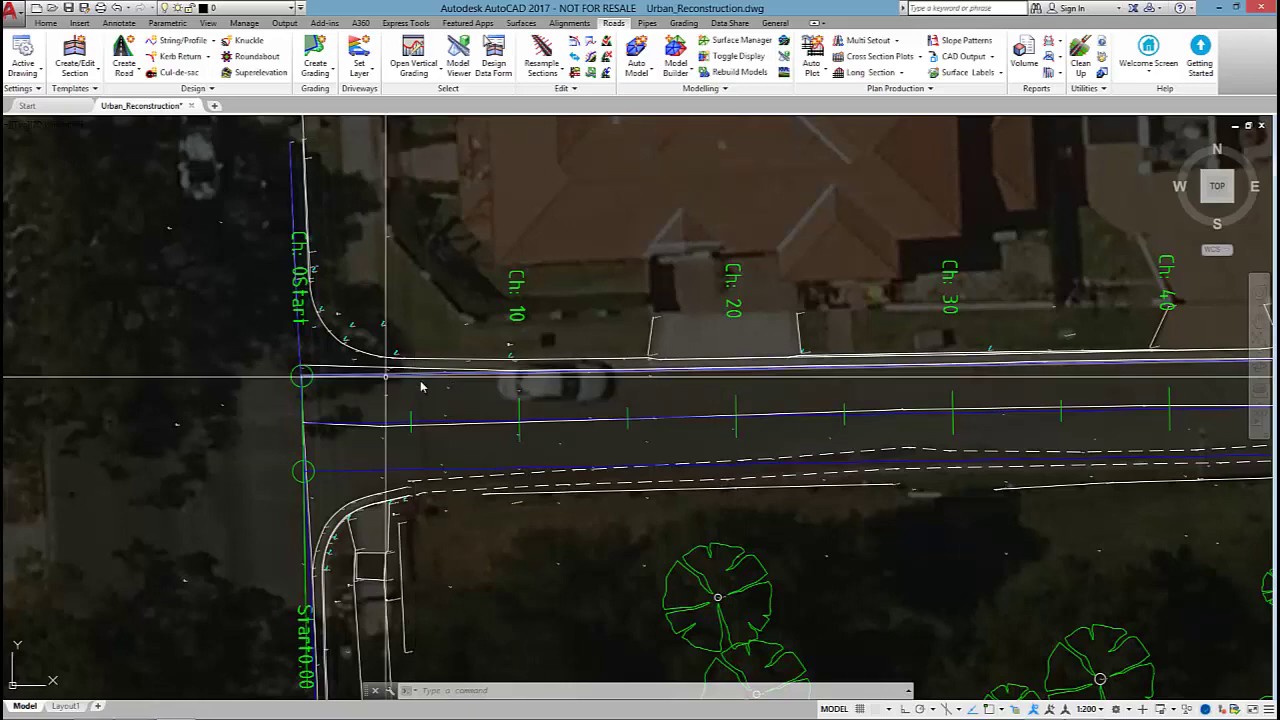
middle_click_drag(706, 378, 628, 378)
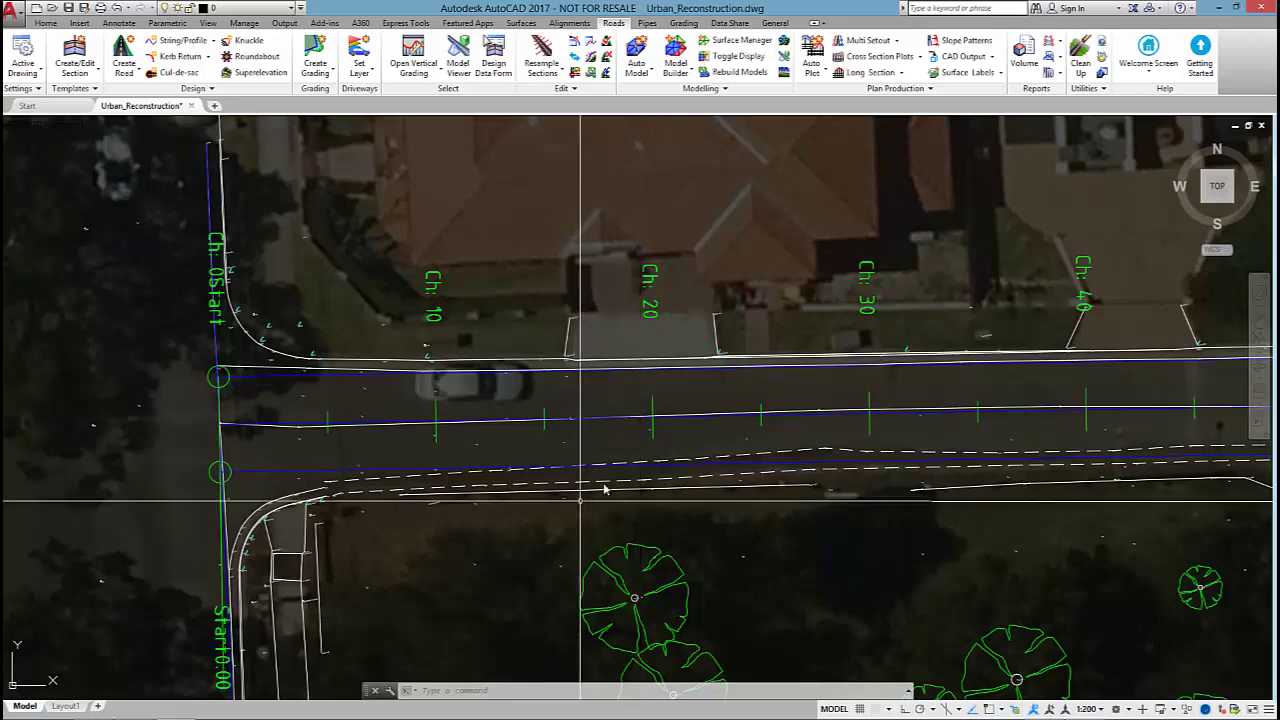
scroll(596, 484, "down", 3)
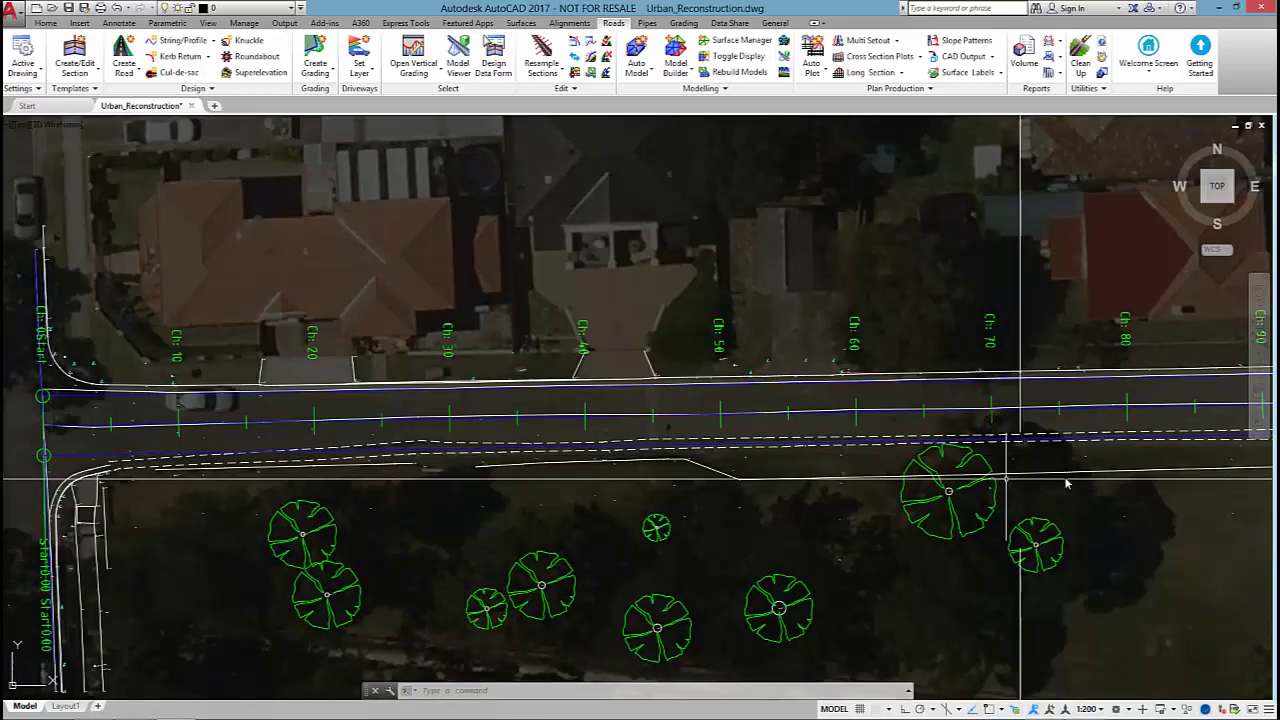
middle_click_drag(1066, 484, 628, 488)
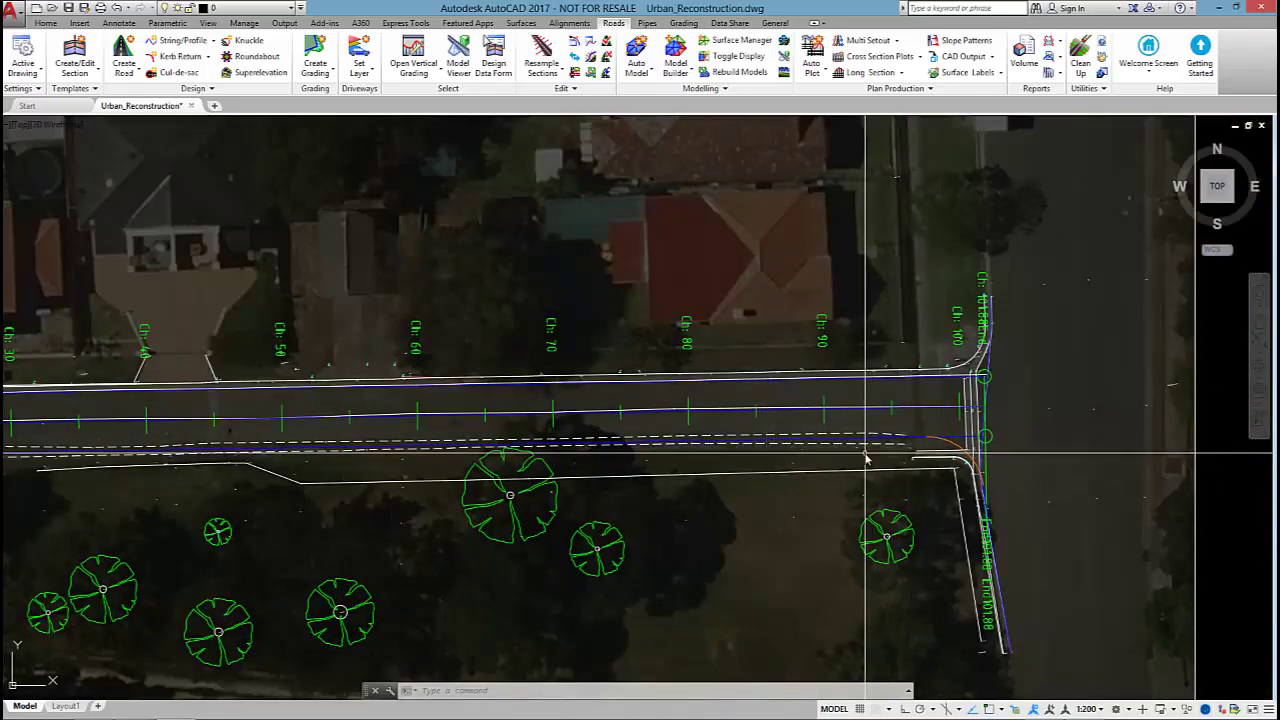
middle_click_drag(654, 434, 1247, 440)
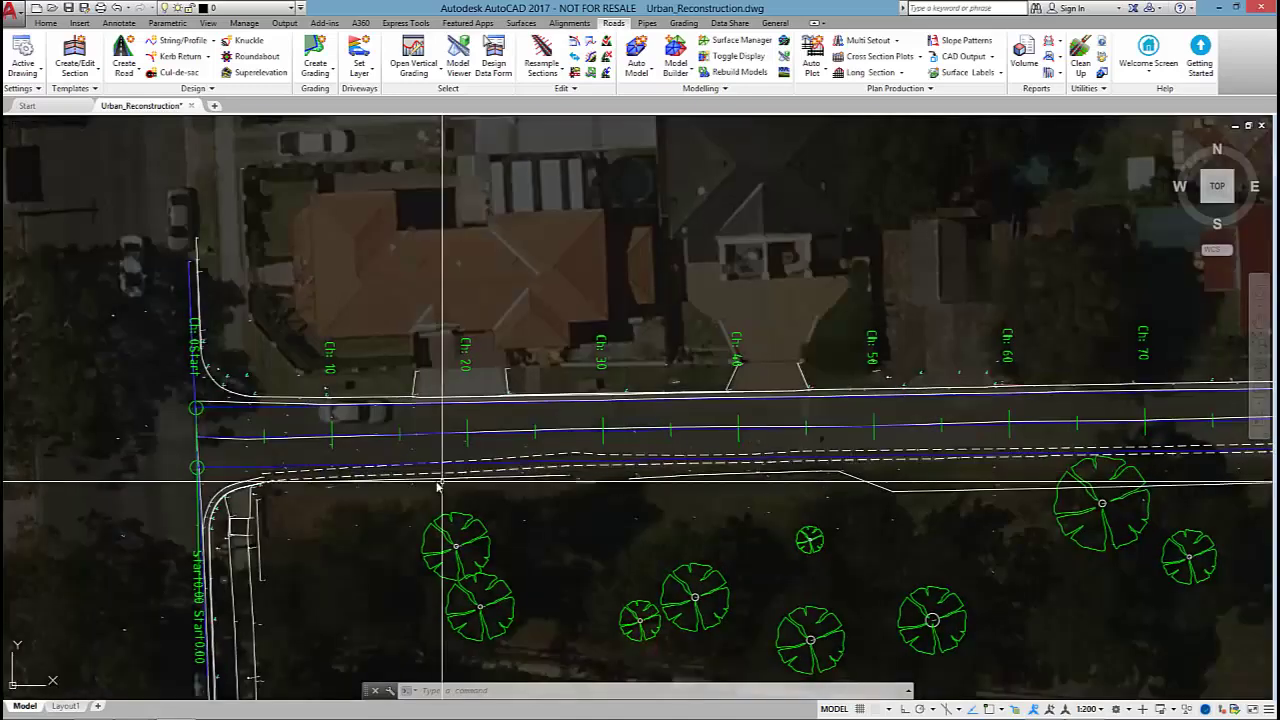
middle_click_drag(437, 485, 864, 479)
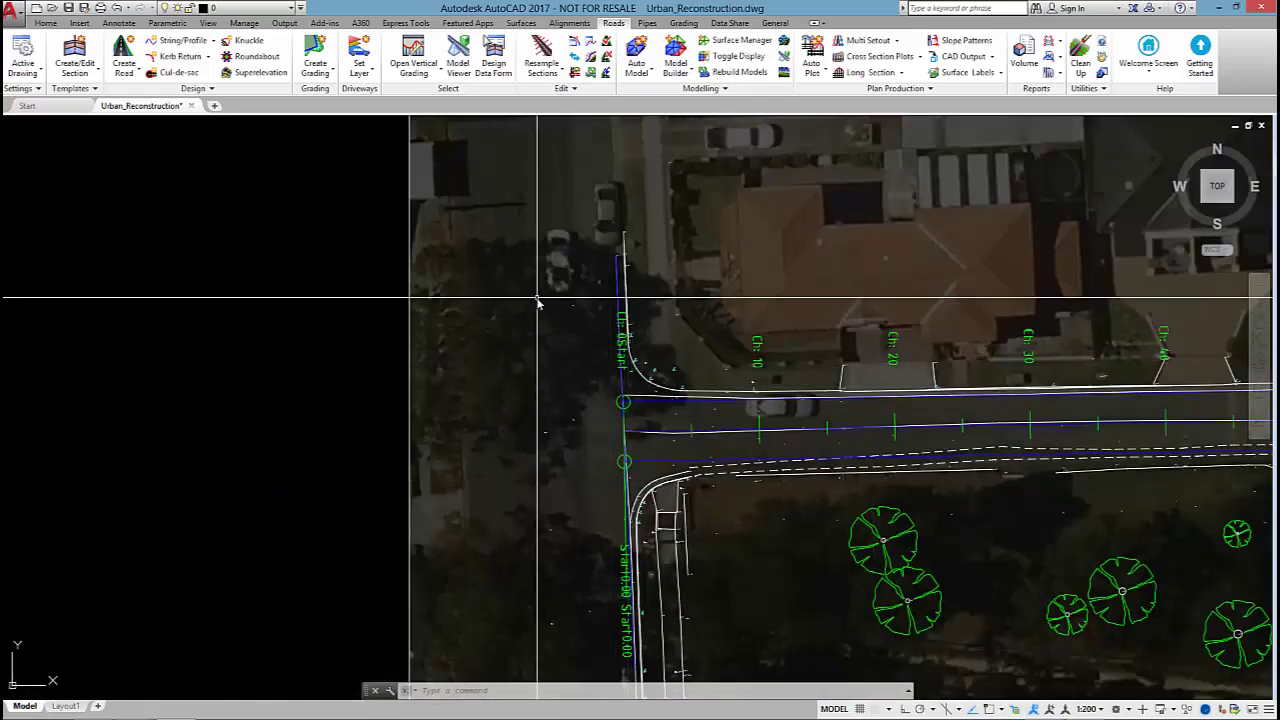
Inspect the kerb returns at the intersections at both ends of the street, around Ch 0 and Ch 100.
scroll(545, 320, "down", 4)
scroll(1161, 360, "up", 2)
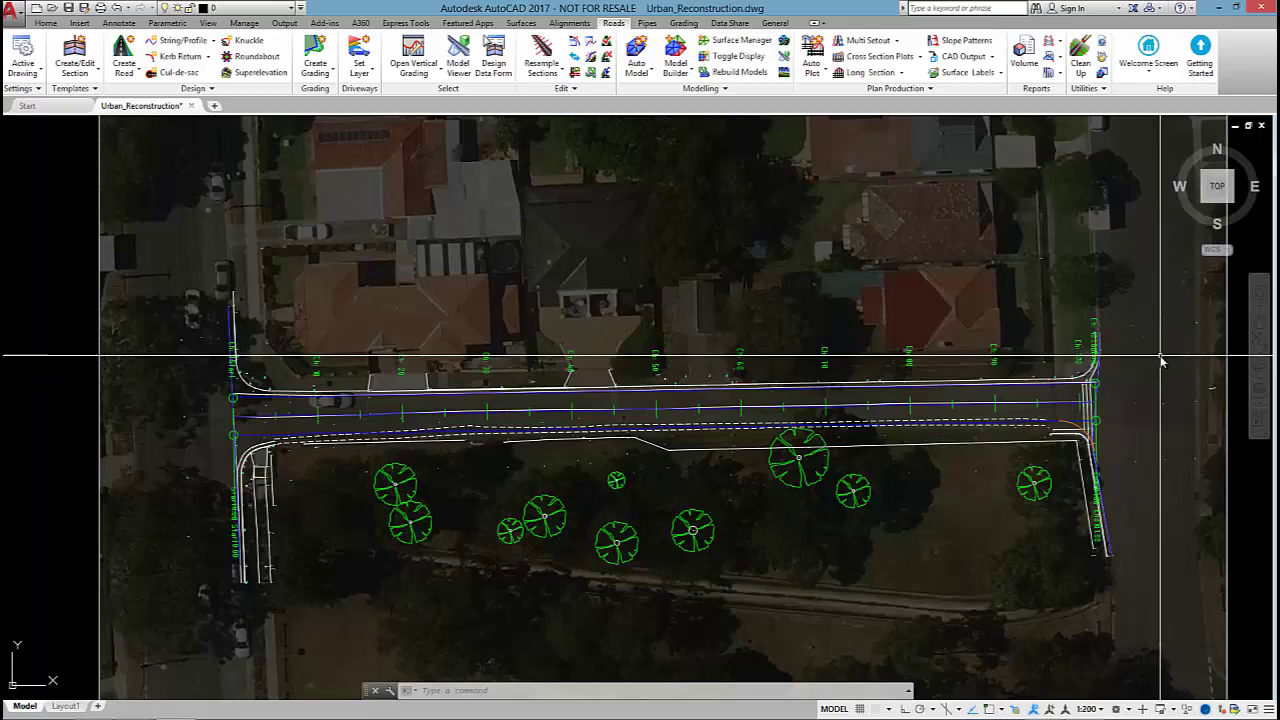
scroll(186, 391, "up", 3)
middle_click_drag(497, 383, 628, 385)
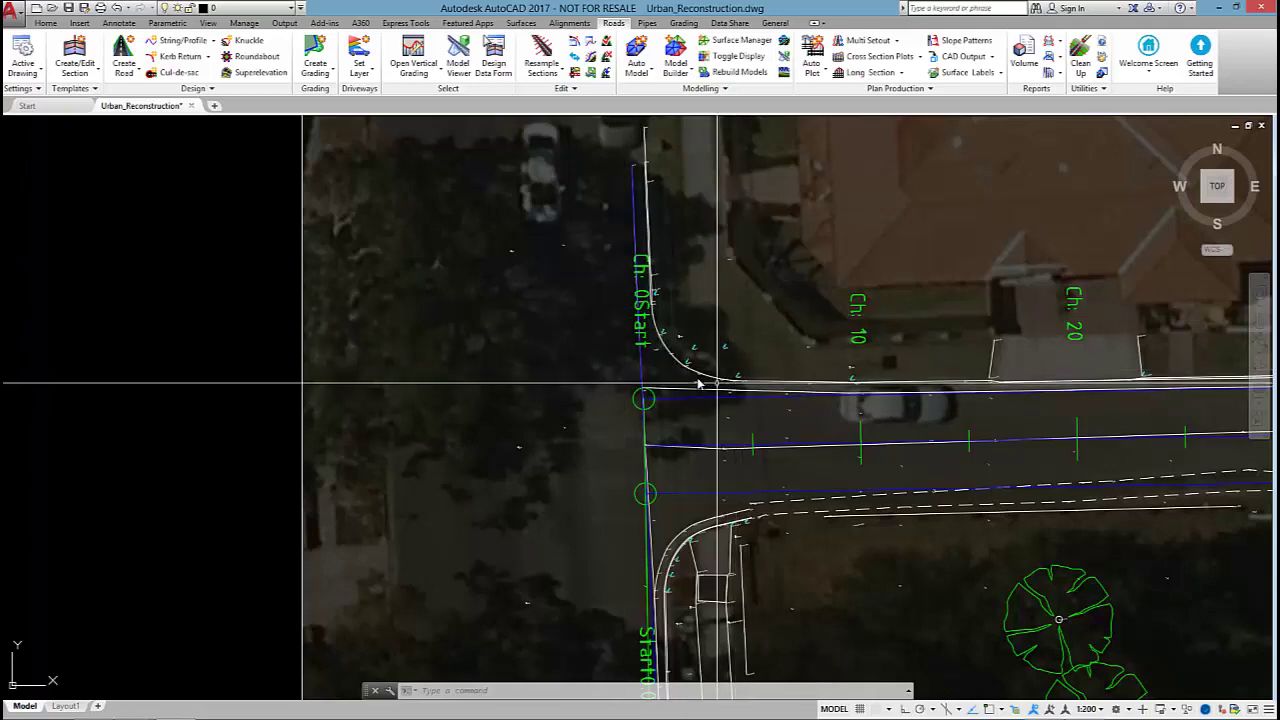
scroll(550, 260, "down", 5)
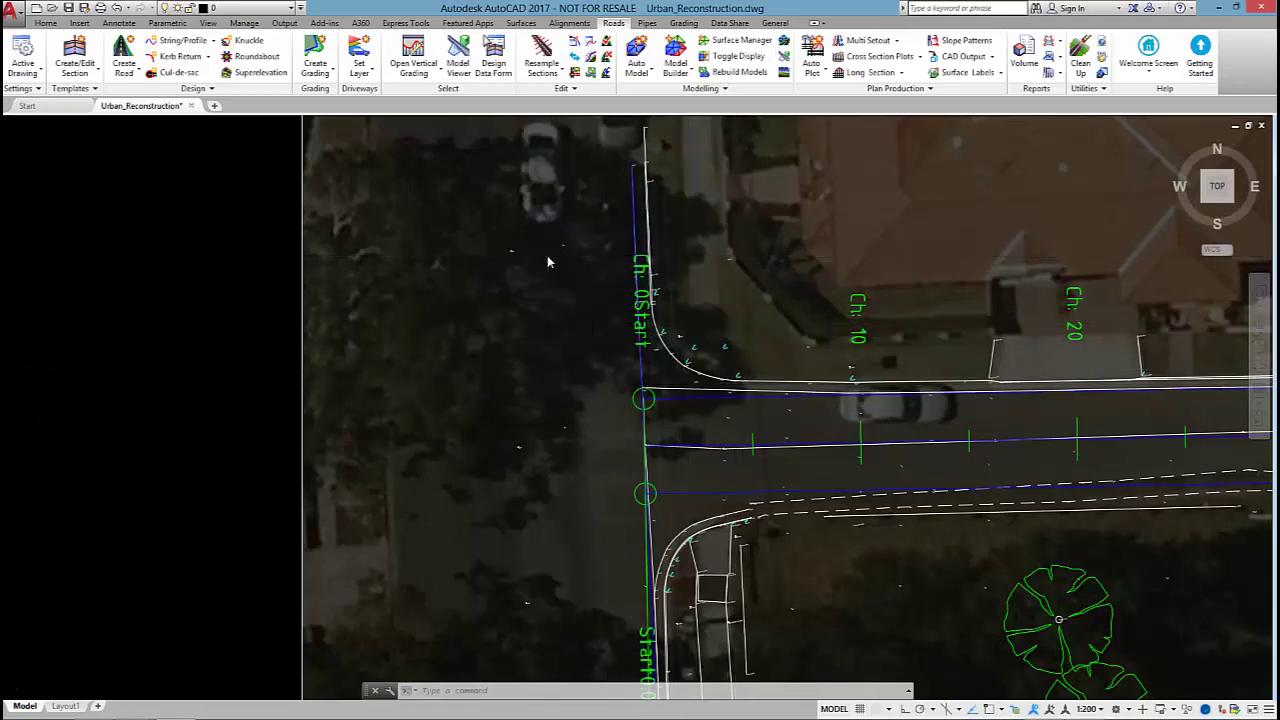
middle_click_drag(771, 257, 634, 277)
scroll(816, 301, "up", 5)
scroll(816, 301, "up", 2)
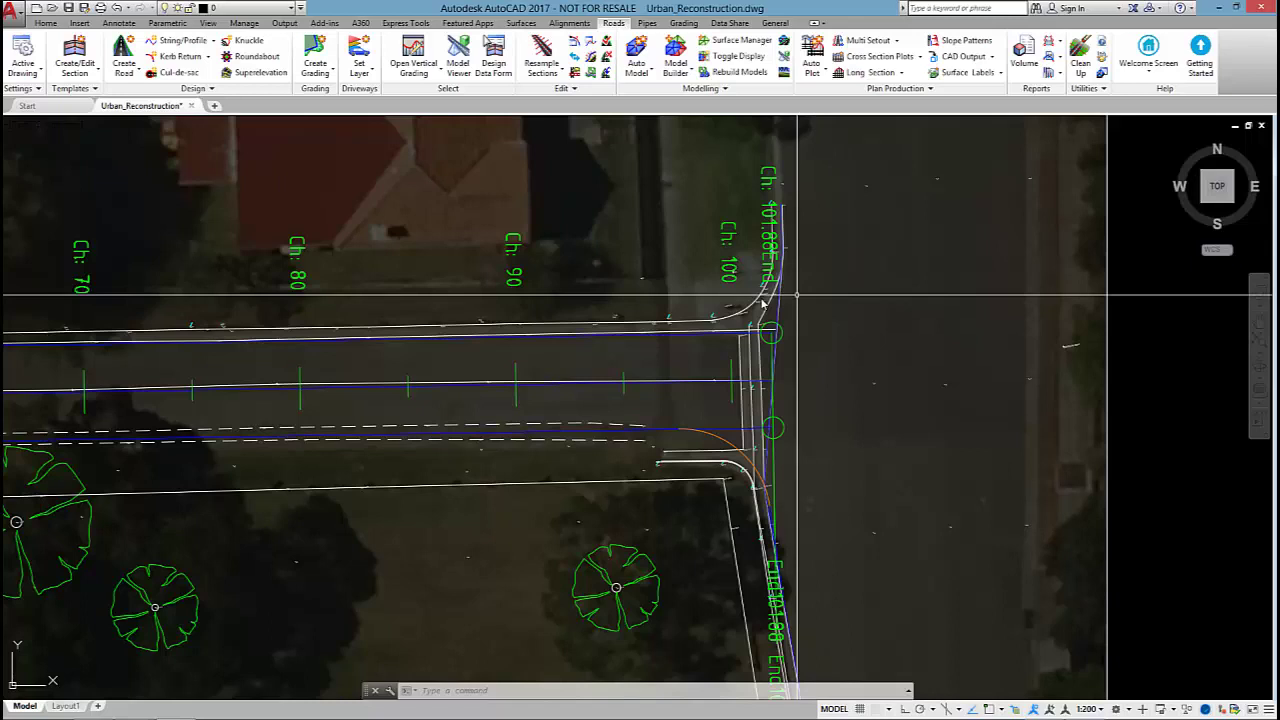
mouse_move(768, 246)
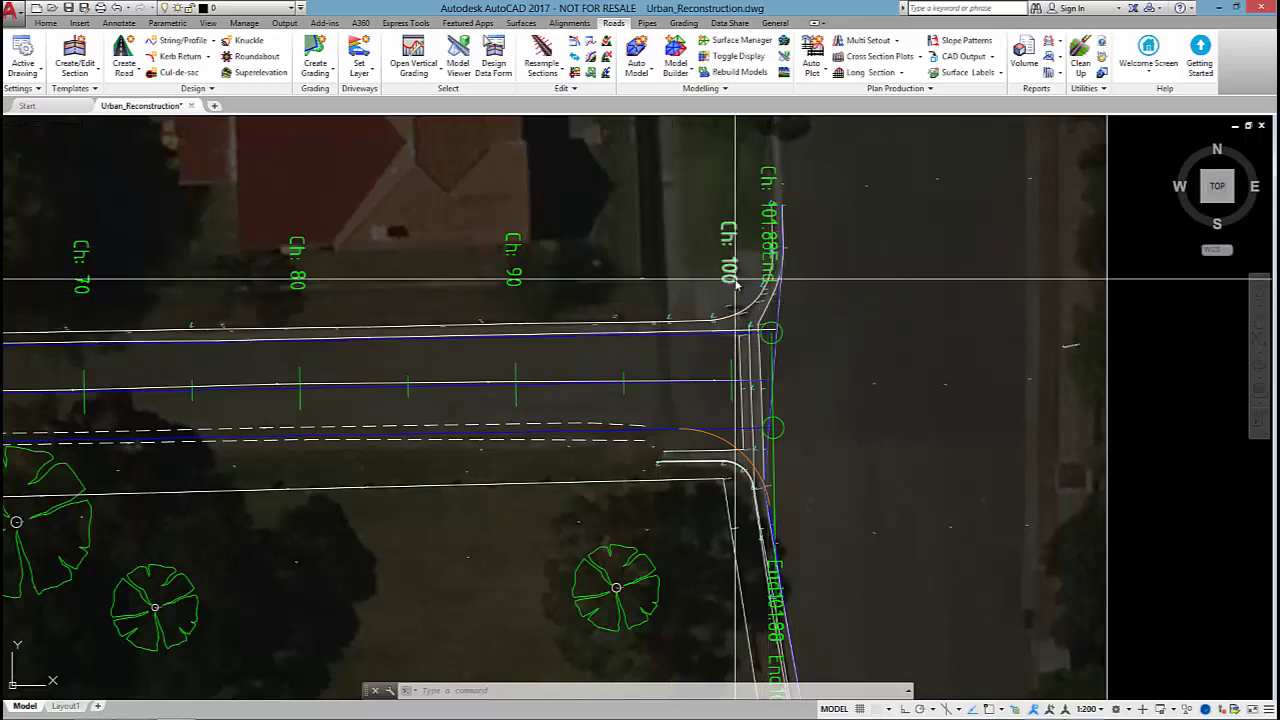
mouse_move(736, 285)
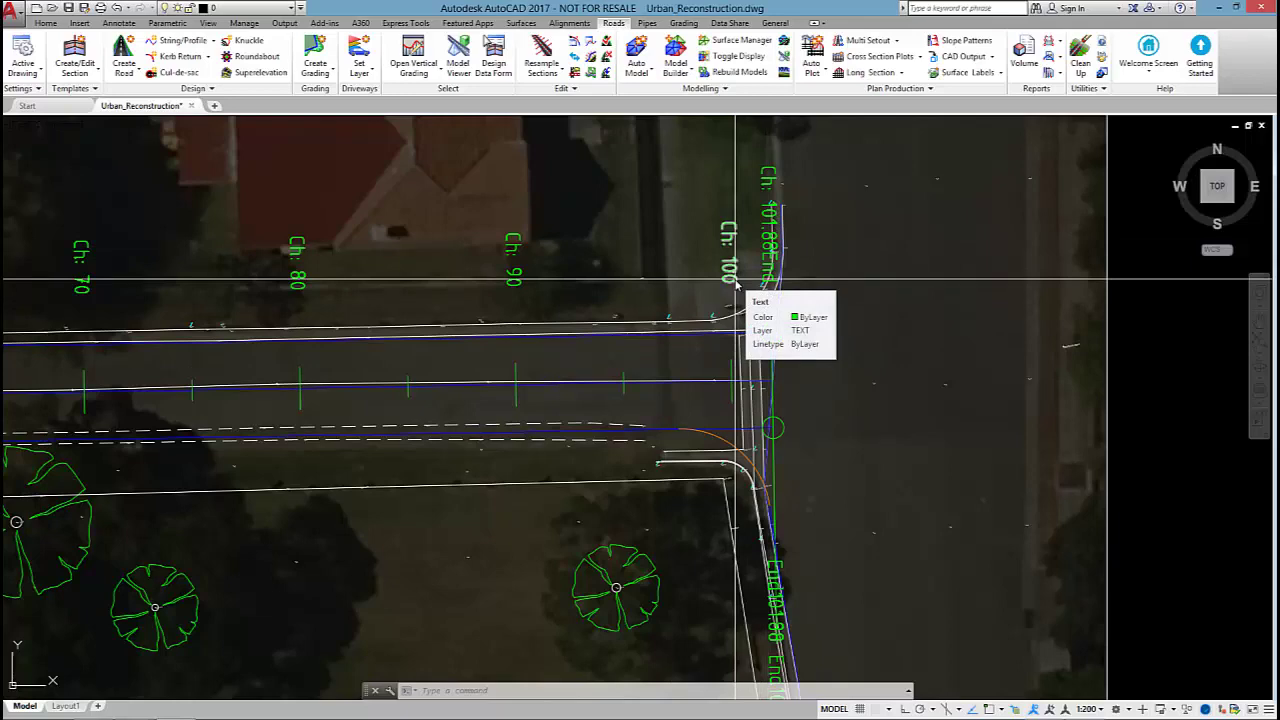
Trace the road centreline from end to end and inspect both road edges closely between Ch 10 and Ch 30.
scroll(736, 285, "down", 5)
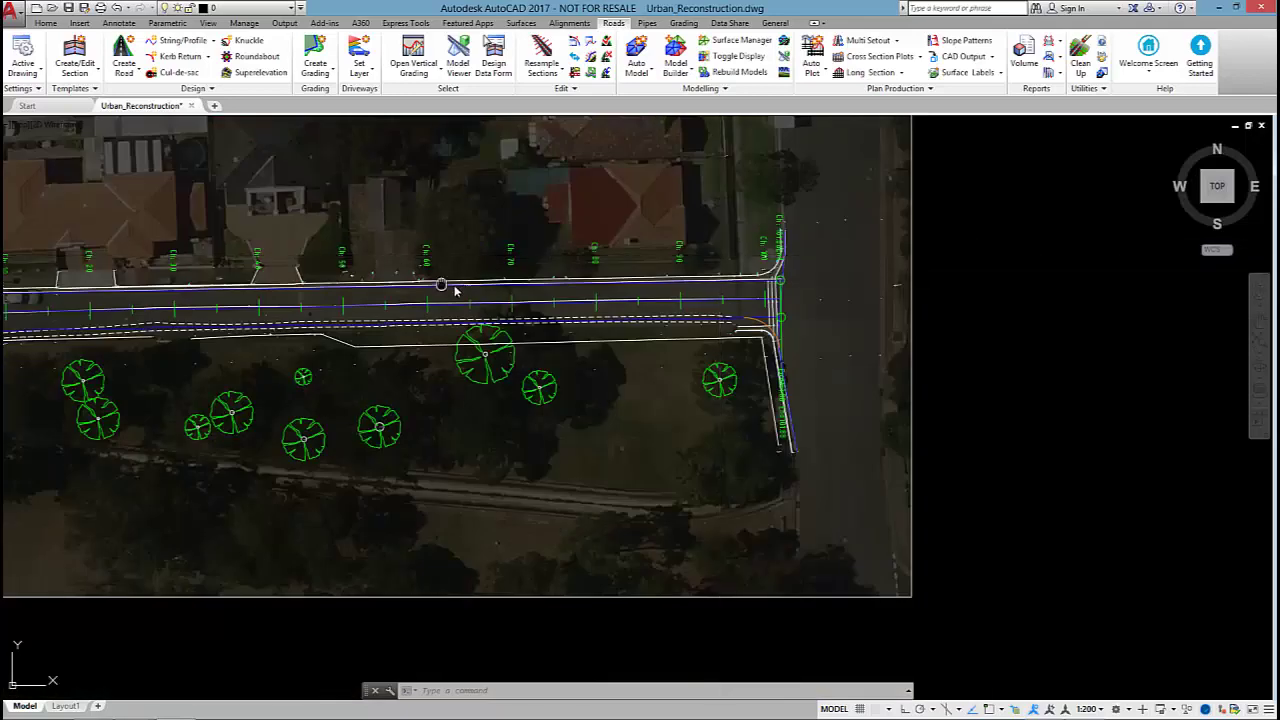
middle_click_drag(455, 290, 885, 290)
scroll(383, 355, "up", 4)
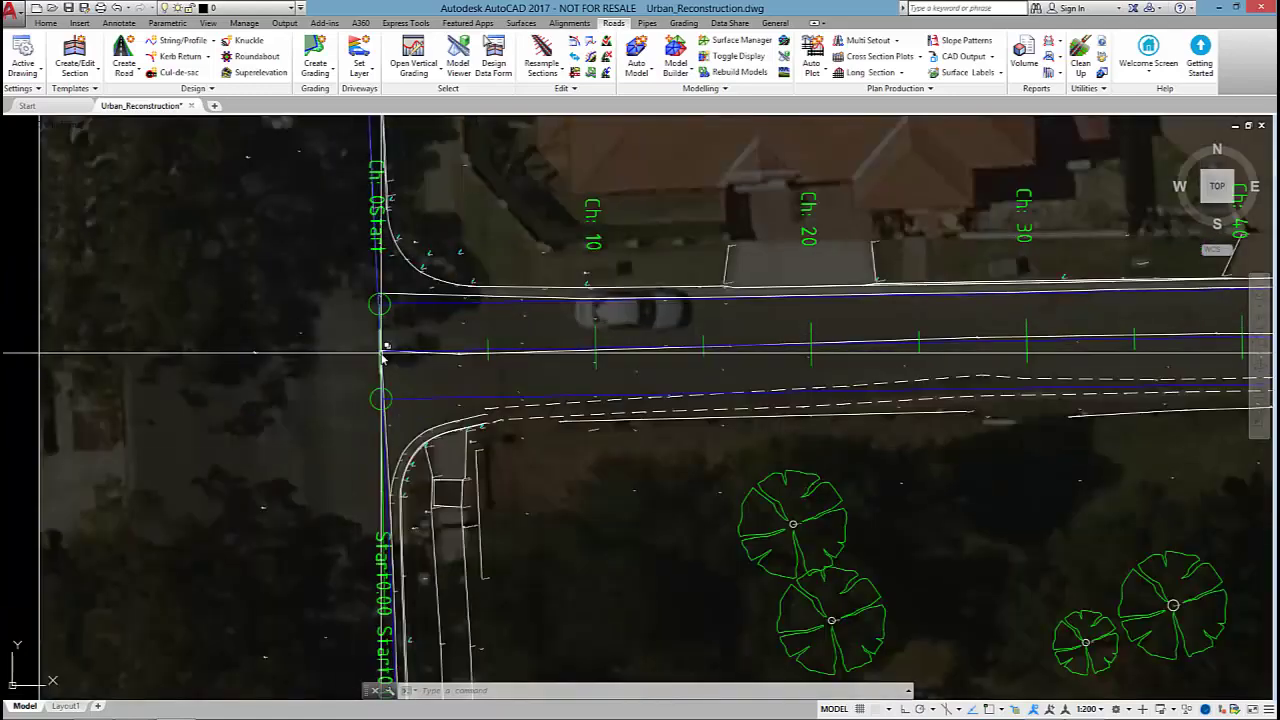
scroll(790, 335, "down", 6)
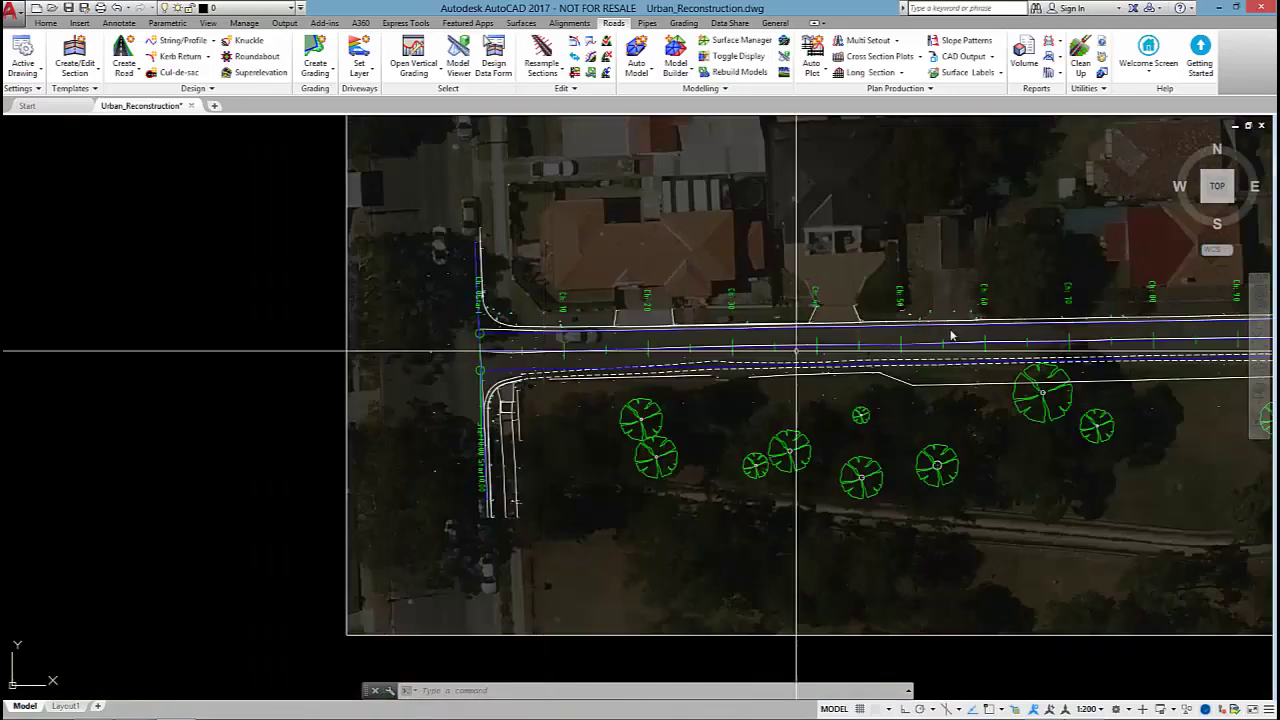
scroll(746, 340, "up", 2)
scroll(746, 340, "up", 2)
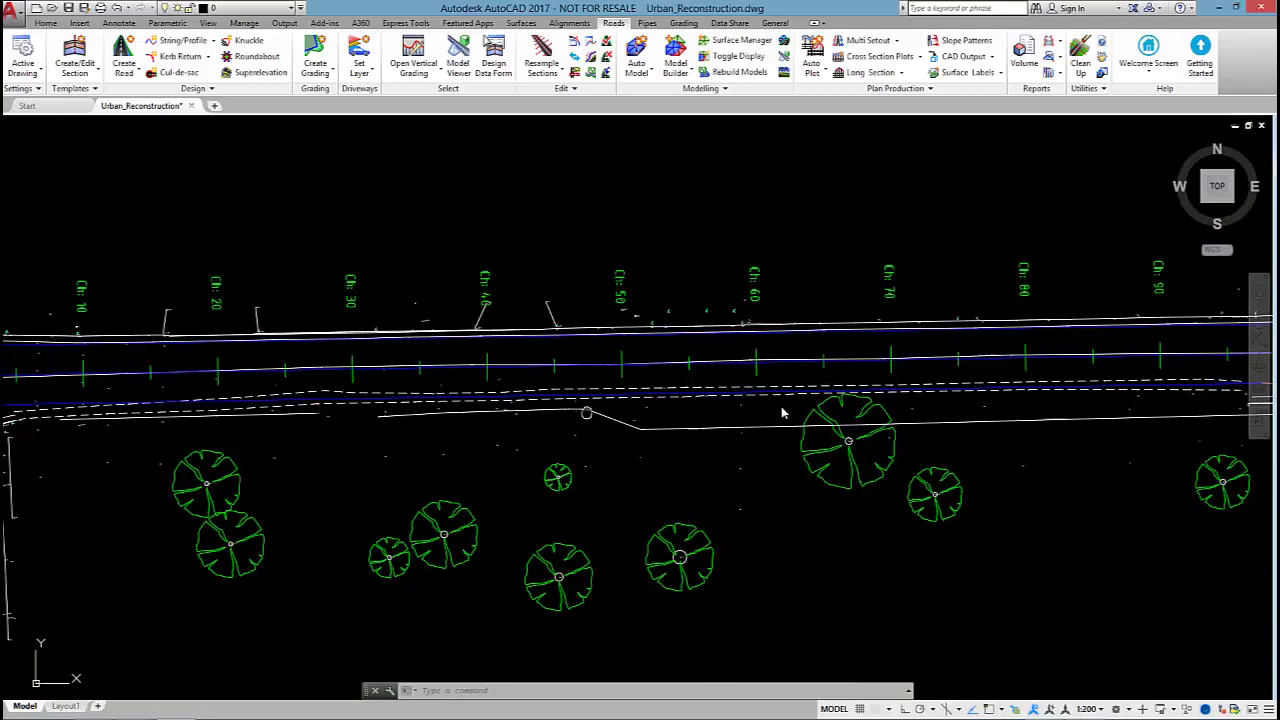
scroll(600, 250, "down", 2)
scroll(323, 186, "up", 3)
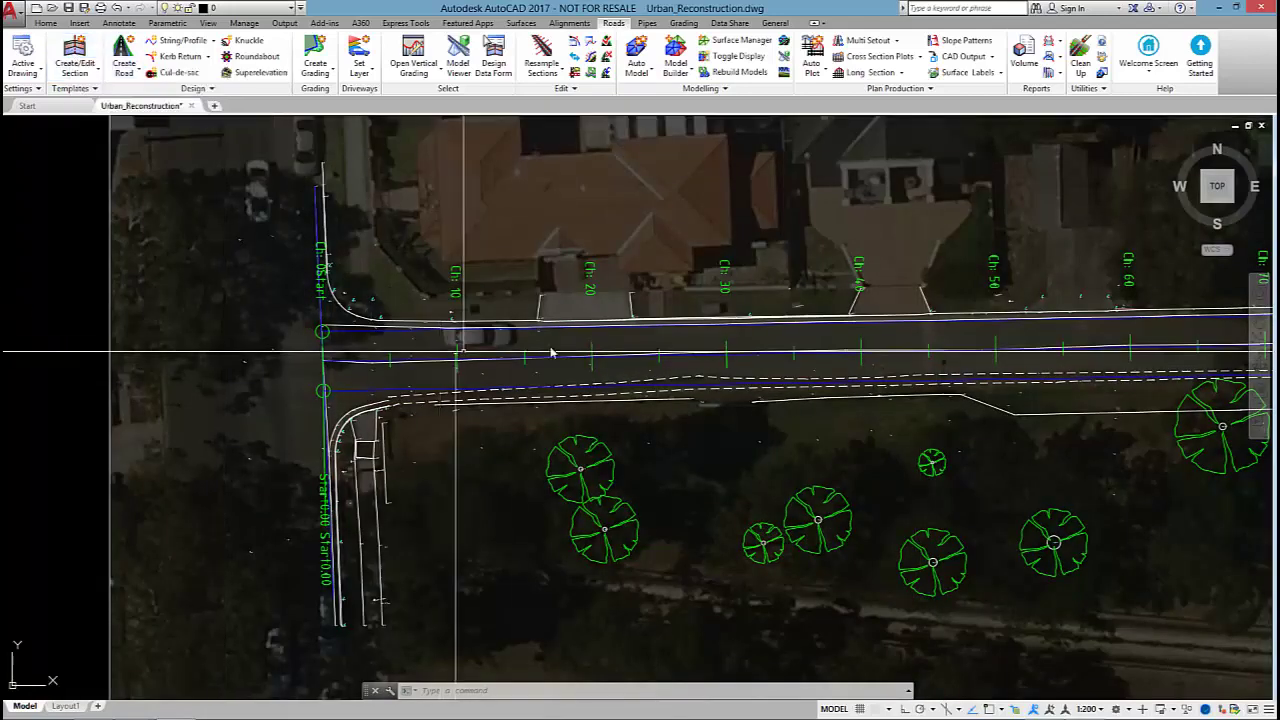
mouse_move(466, 343)
middle_mouse_down()
mouse_move(406, 363)
mouse_move(604, 383)
middle_mouse_up()
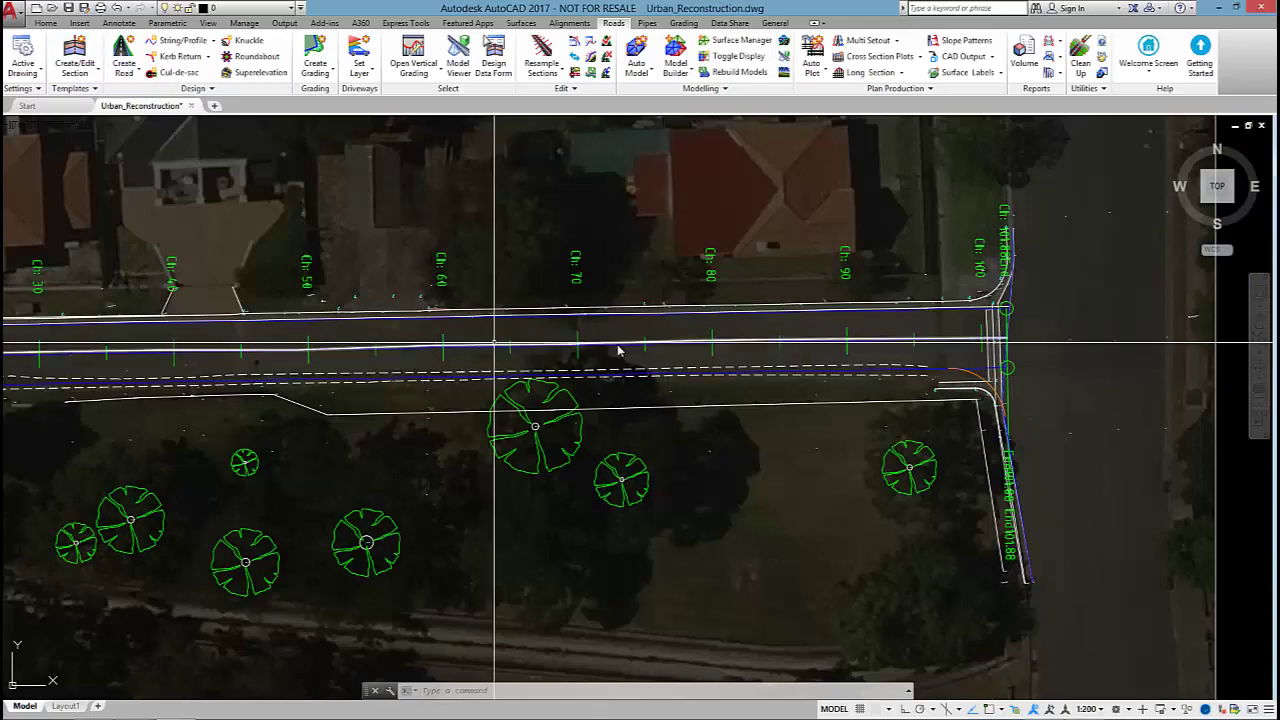
middle_click_drag(414, 352, 948, 362)
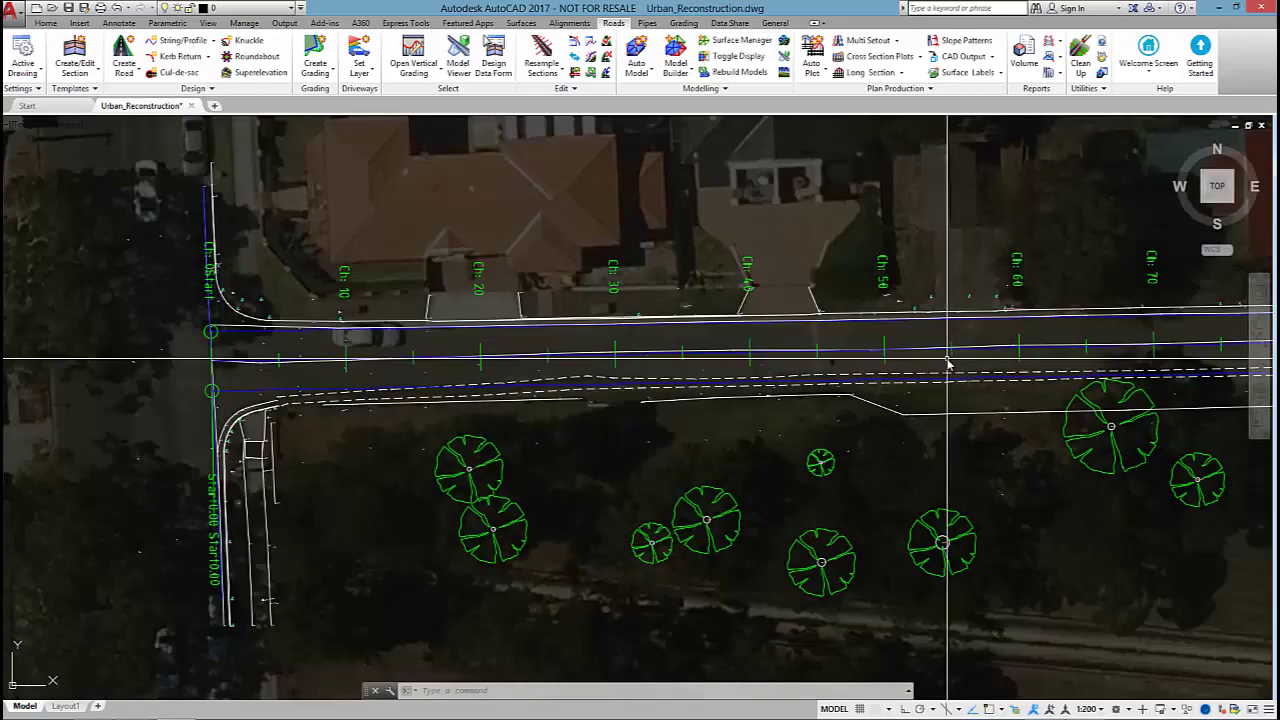
scroll(360, 340, "up", 4)
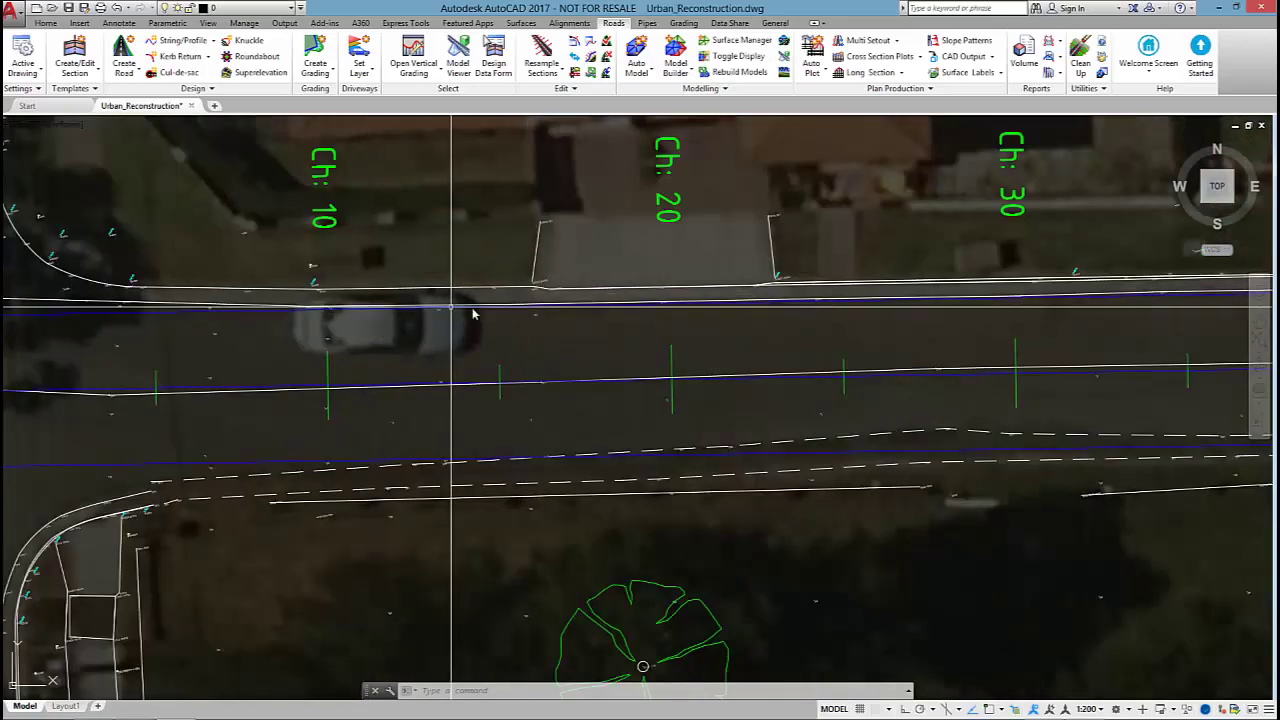
mouse_move(514, 293)
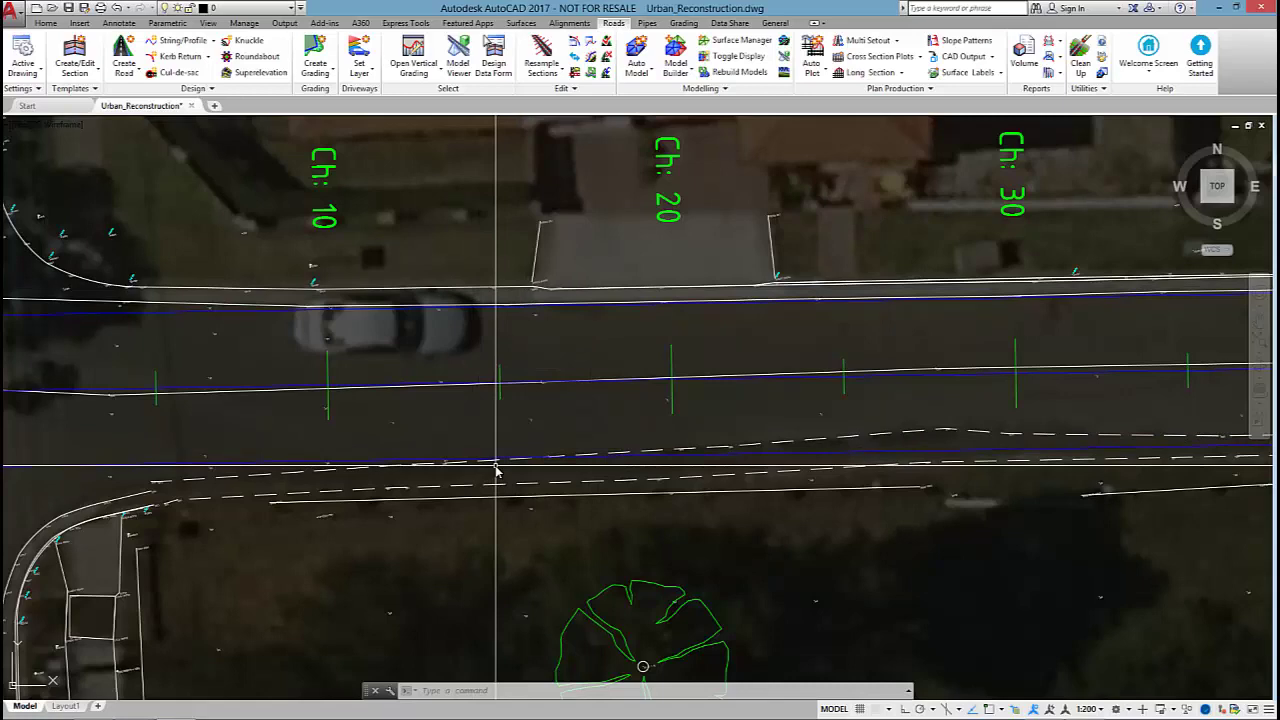
scroll(496, 466, "down", 3)
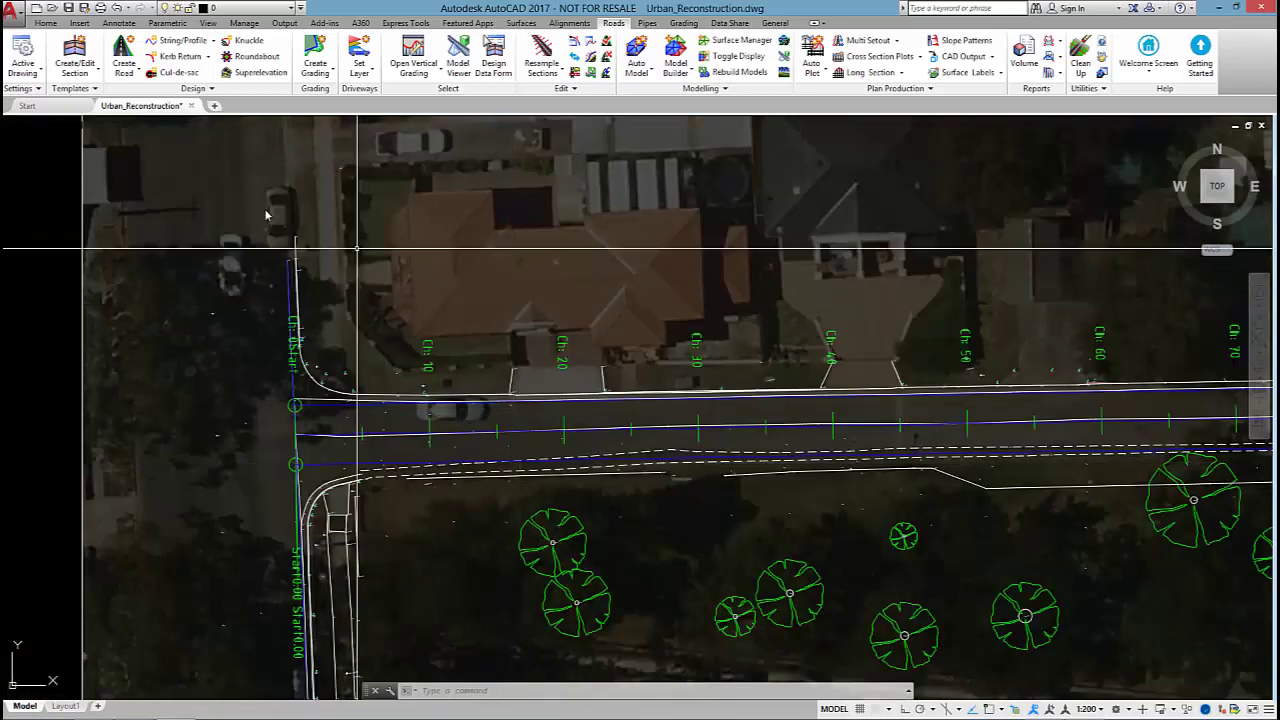
Load the Local President Street template for editing and inspect its cross-section preview around the centreline and left kerb.
left_click(77, 56)
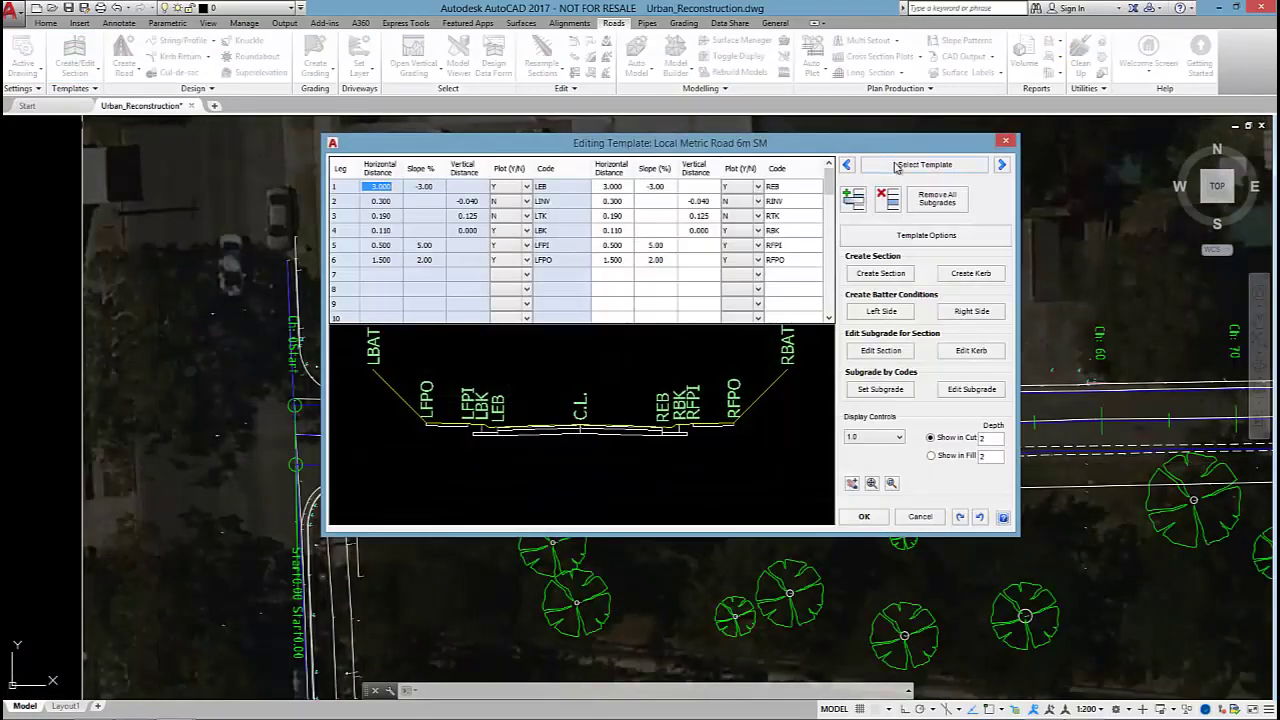
left_click(897, 167)
scroll(610, 205, "up", 3)
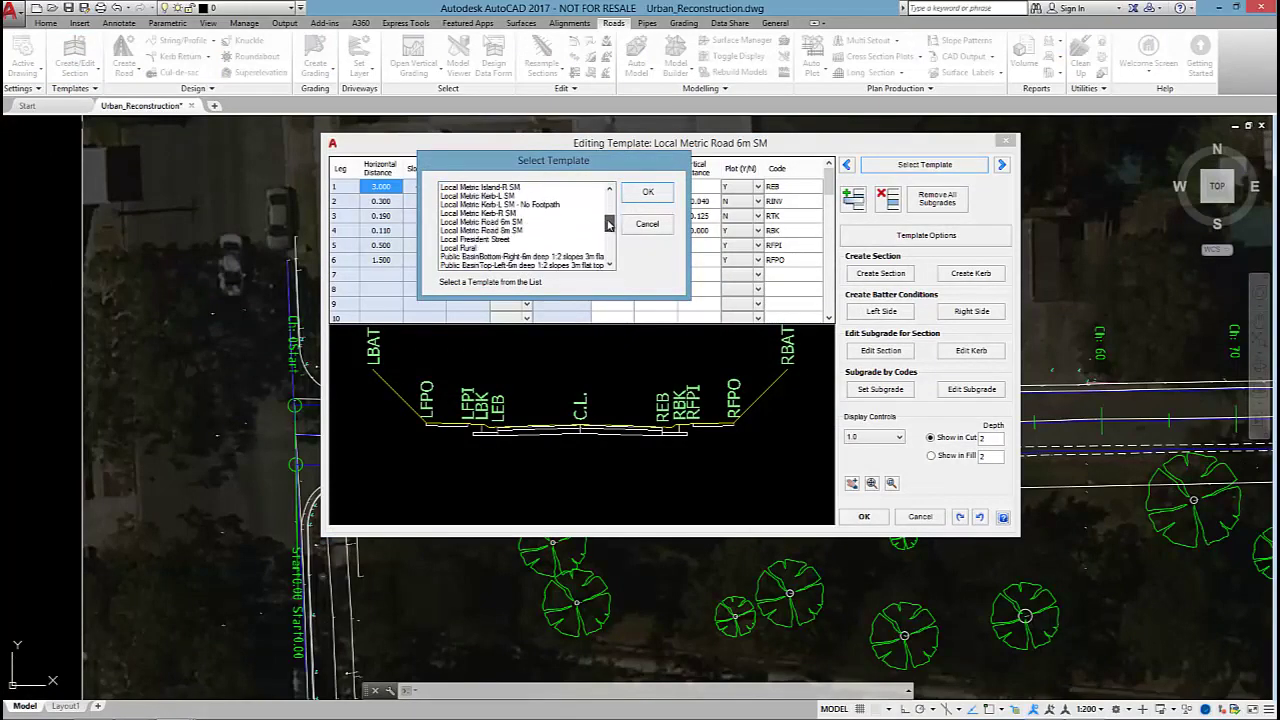
left_click(480, 239)
left_click(648, 192)
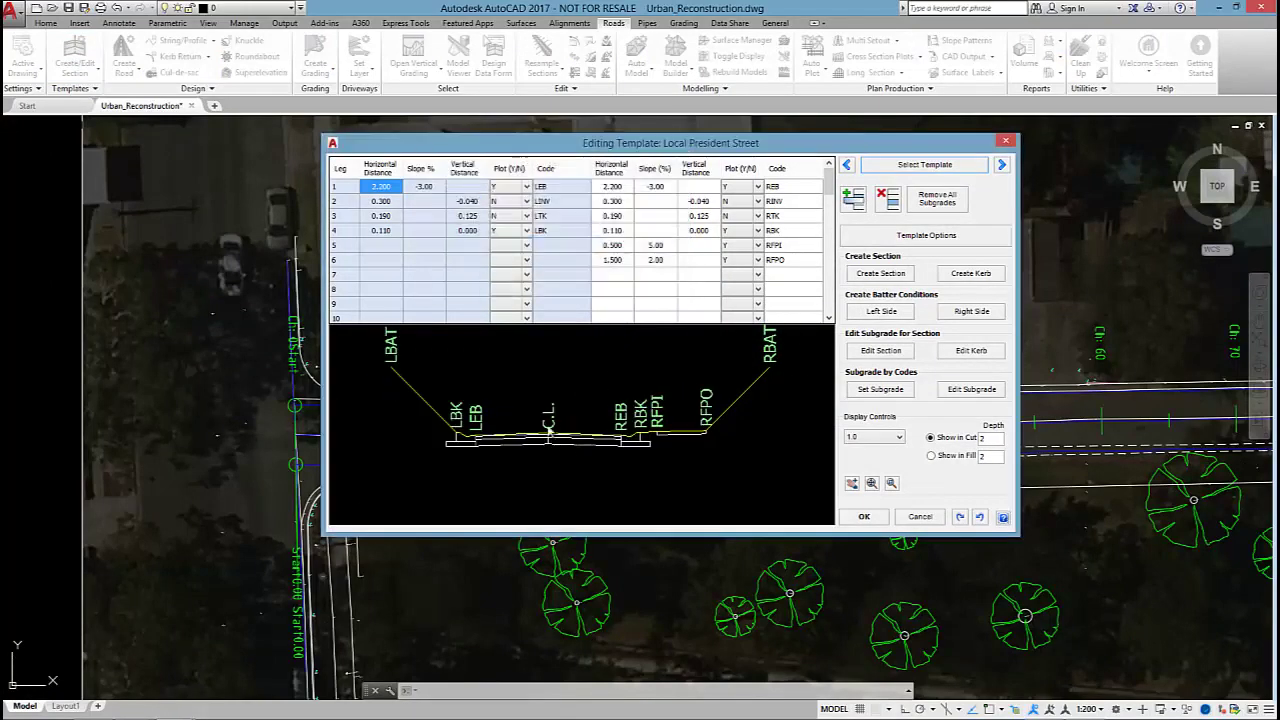
scroll(548, 425, "up", 2)
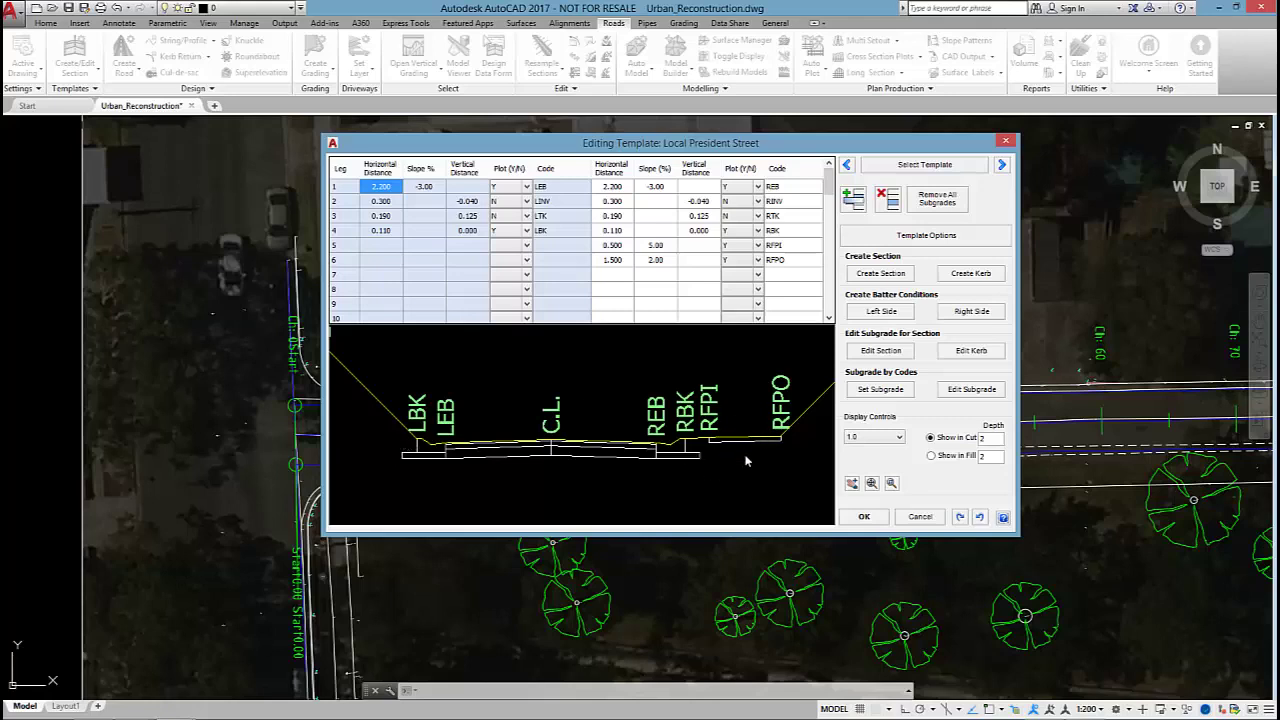
scroll(516, 455, "up", 2)
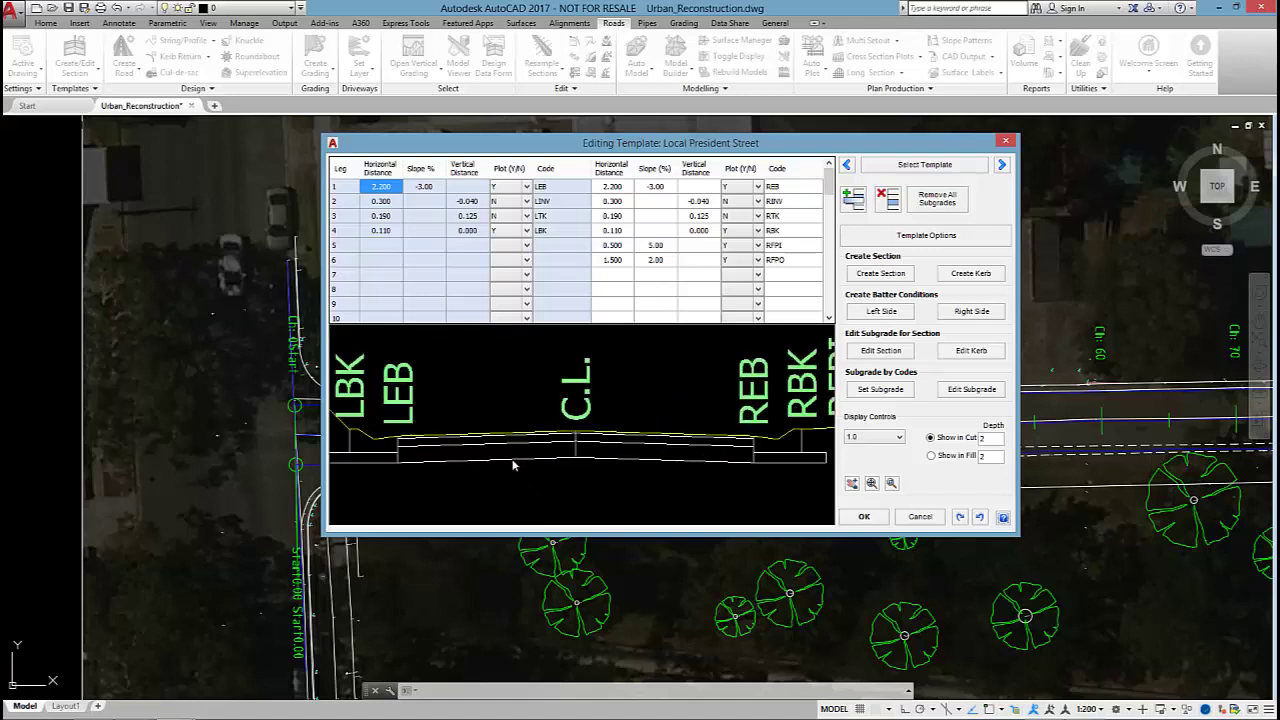
middle_click_drag(507, 461, 577, 449)
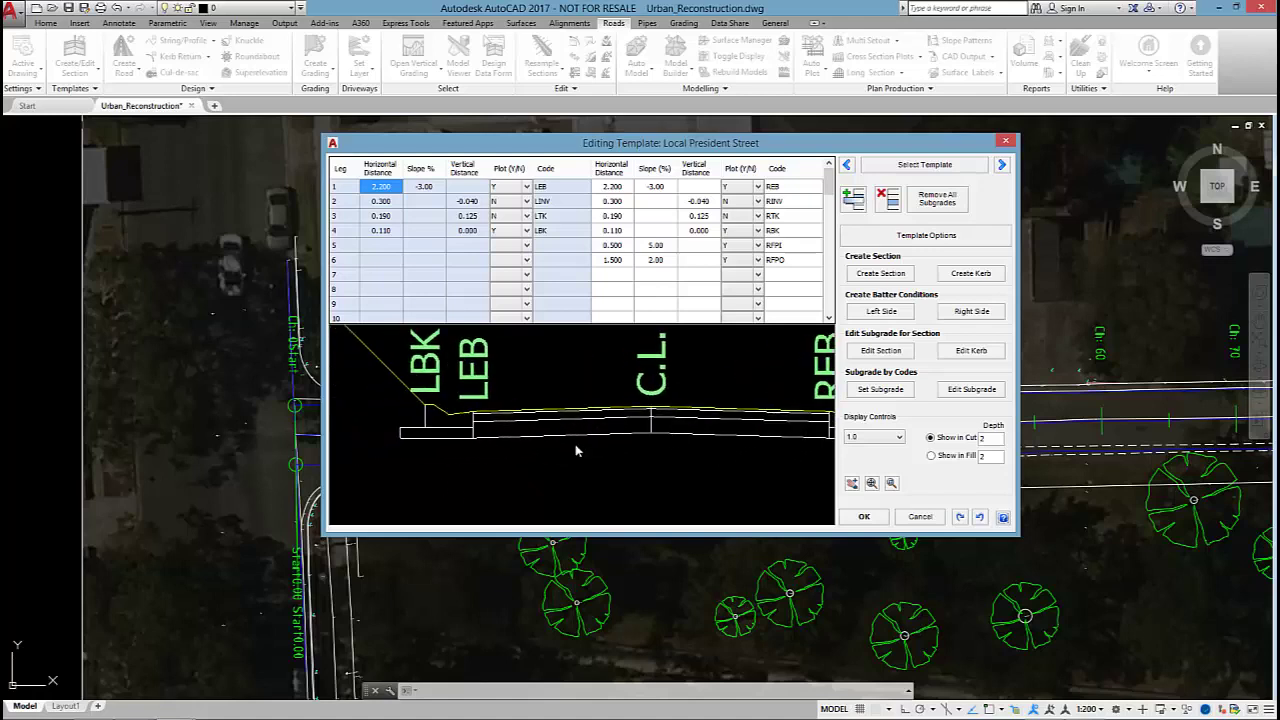
Review the subgrade layers between C.L. and LEB, apply them to both sides of the section and accept the template.
scroll(585, 447, "up", 1)
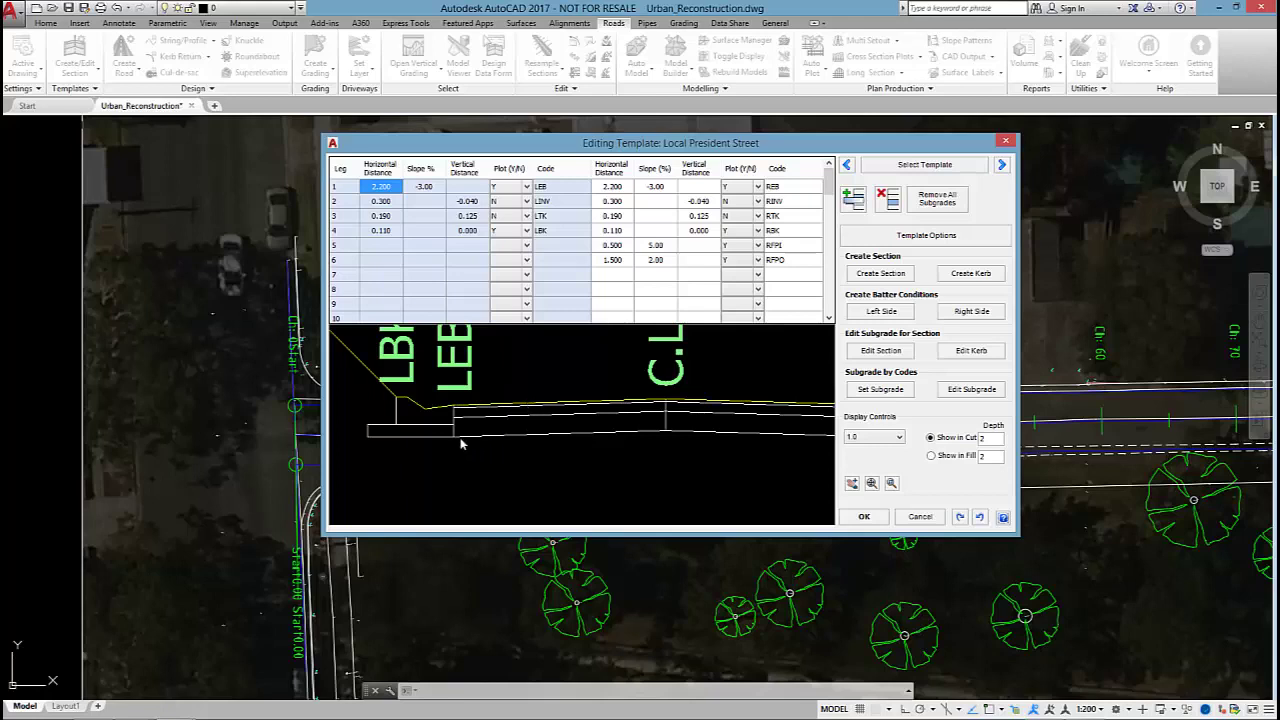
left_click(876, 351)
left_click(684, 372)
left_click(609, 403)
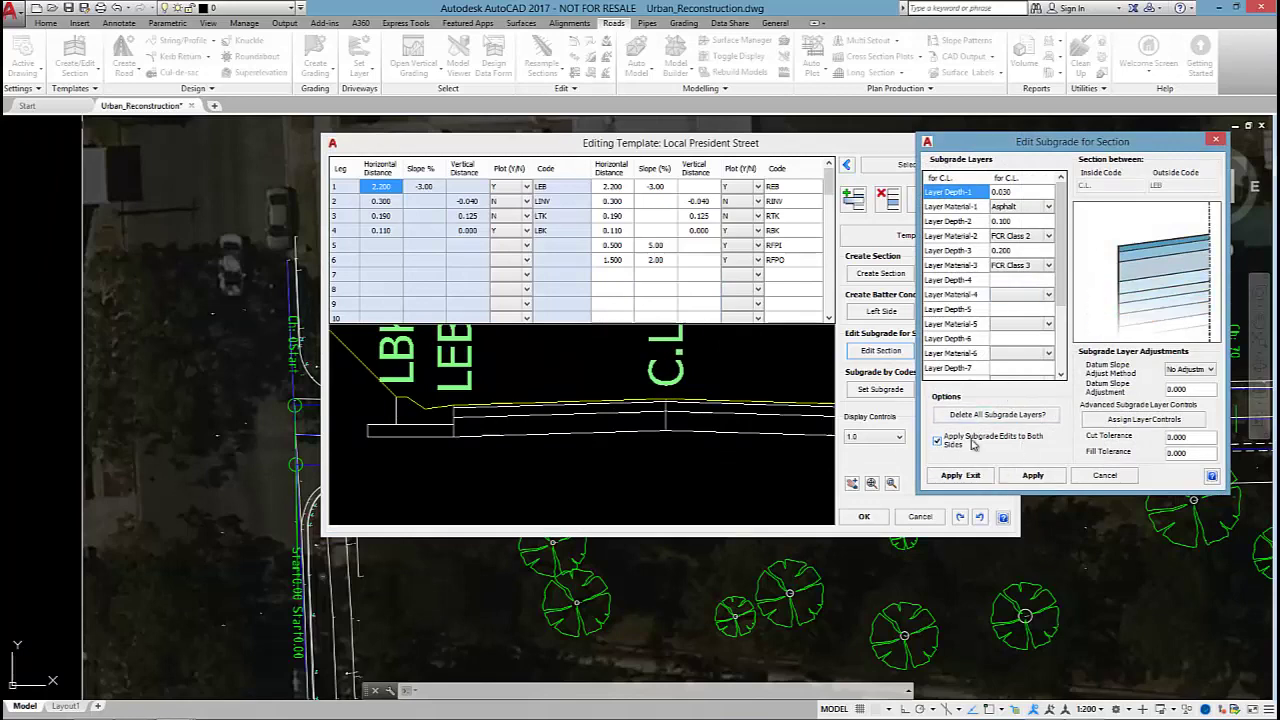
left_click(960, 475)
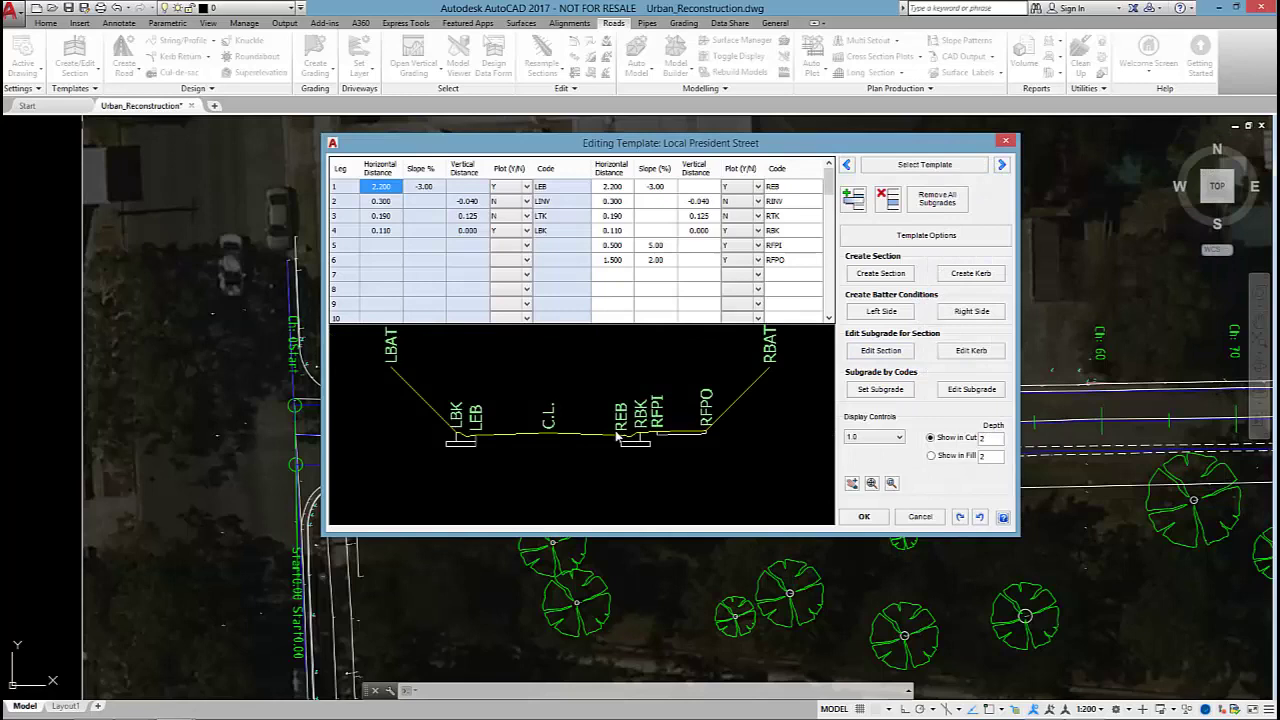
scroll(558, 450, "up", 2)
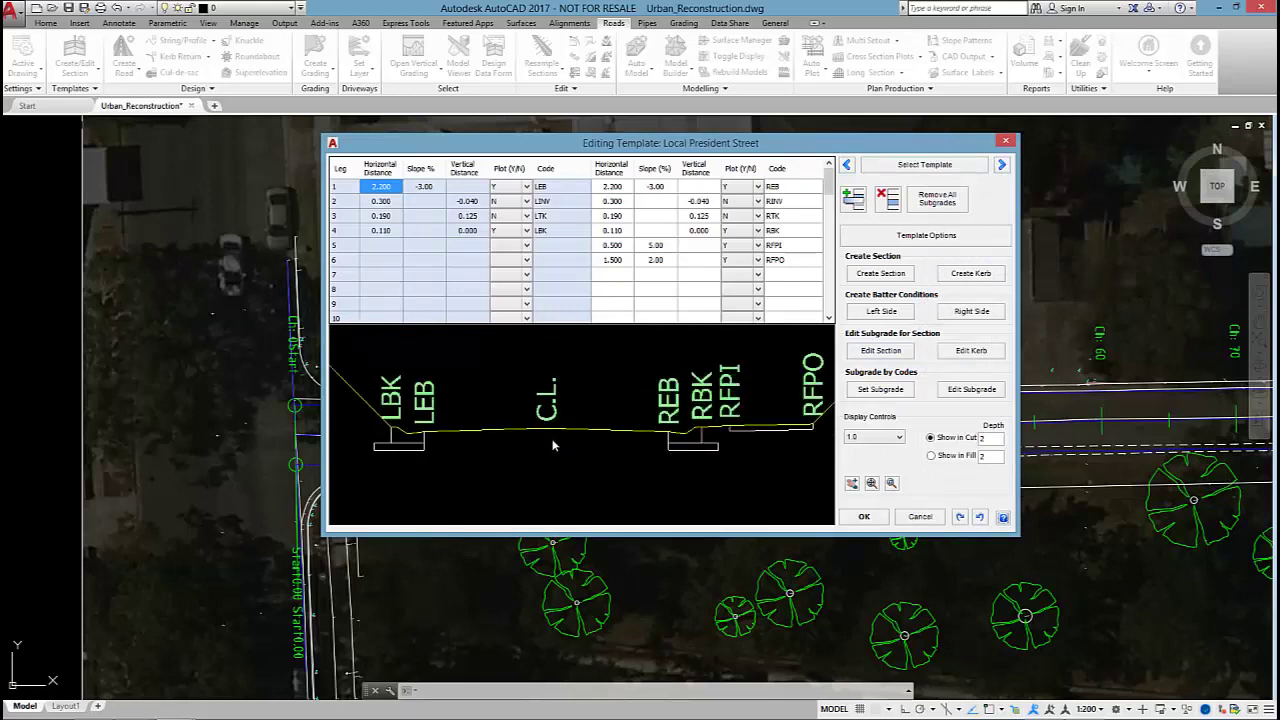
left_click(864, 516)
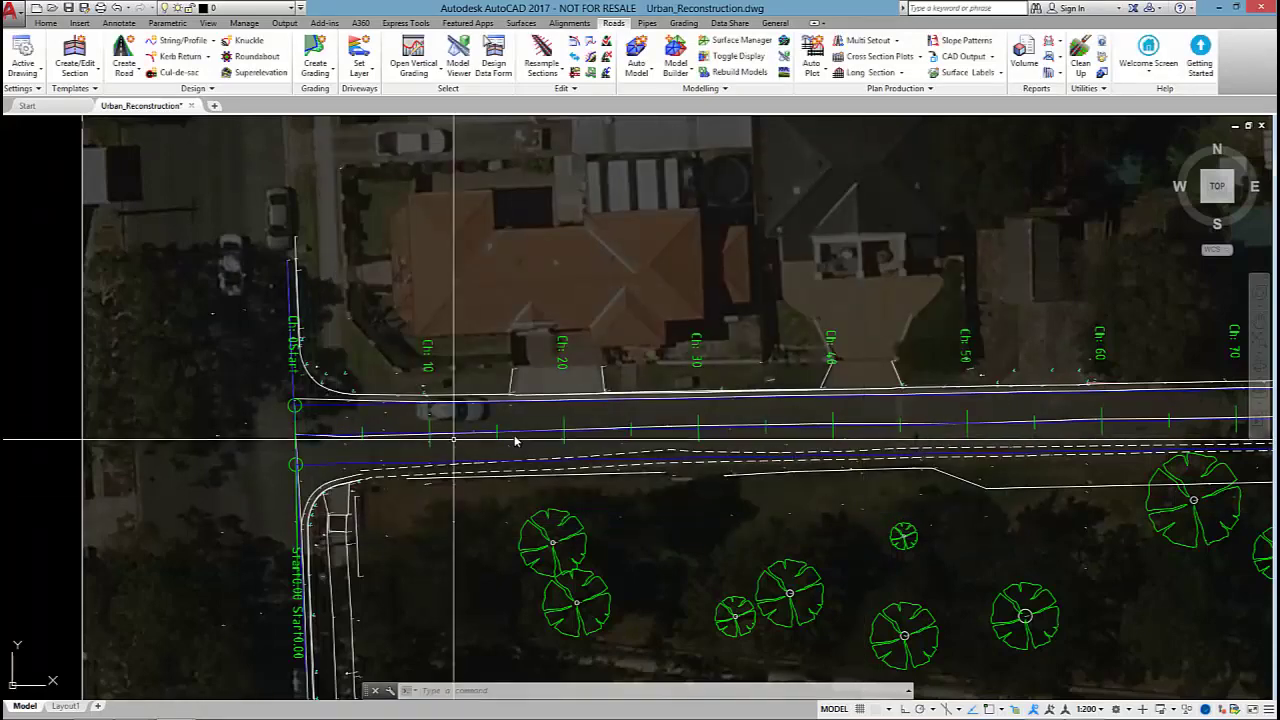
Start a road on the President Street centreline alignment and assign it the President Street template.
middle_click_drag(799, 435, 652, 440)
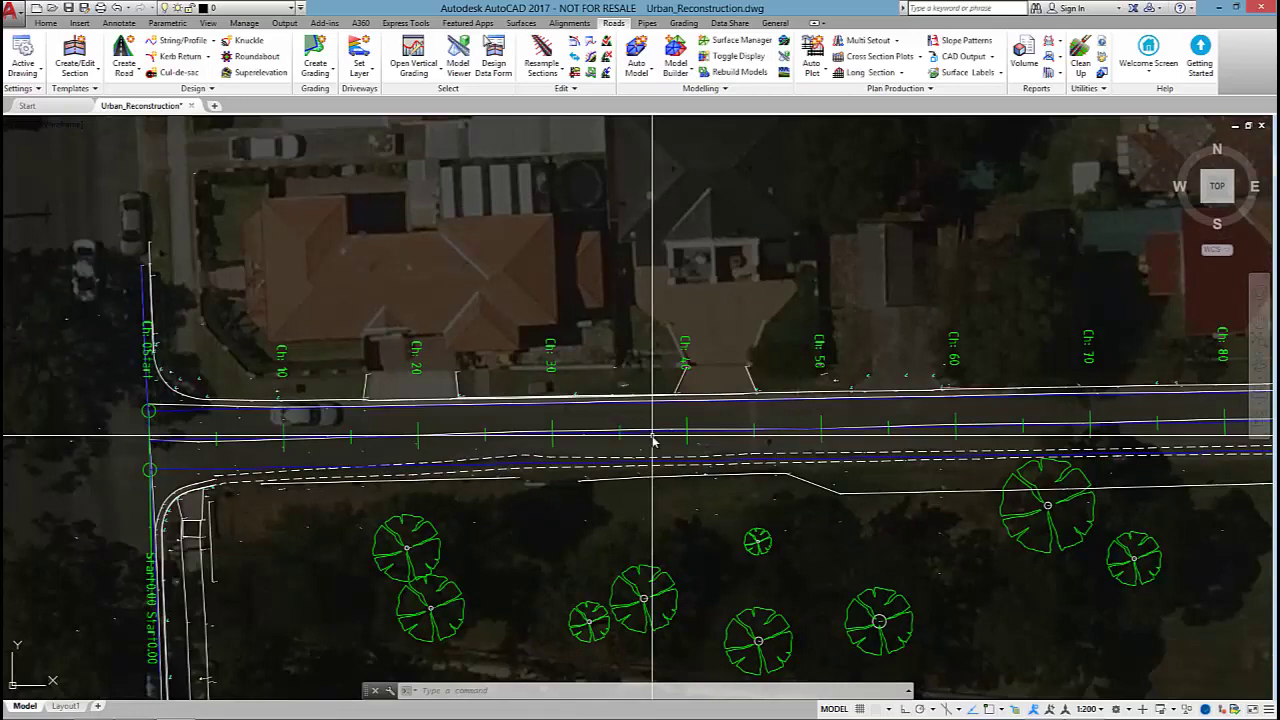
middle_click_drag(423, 449, 606, 437)
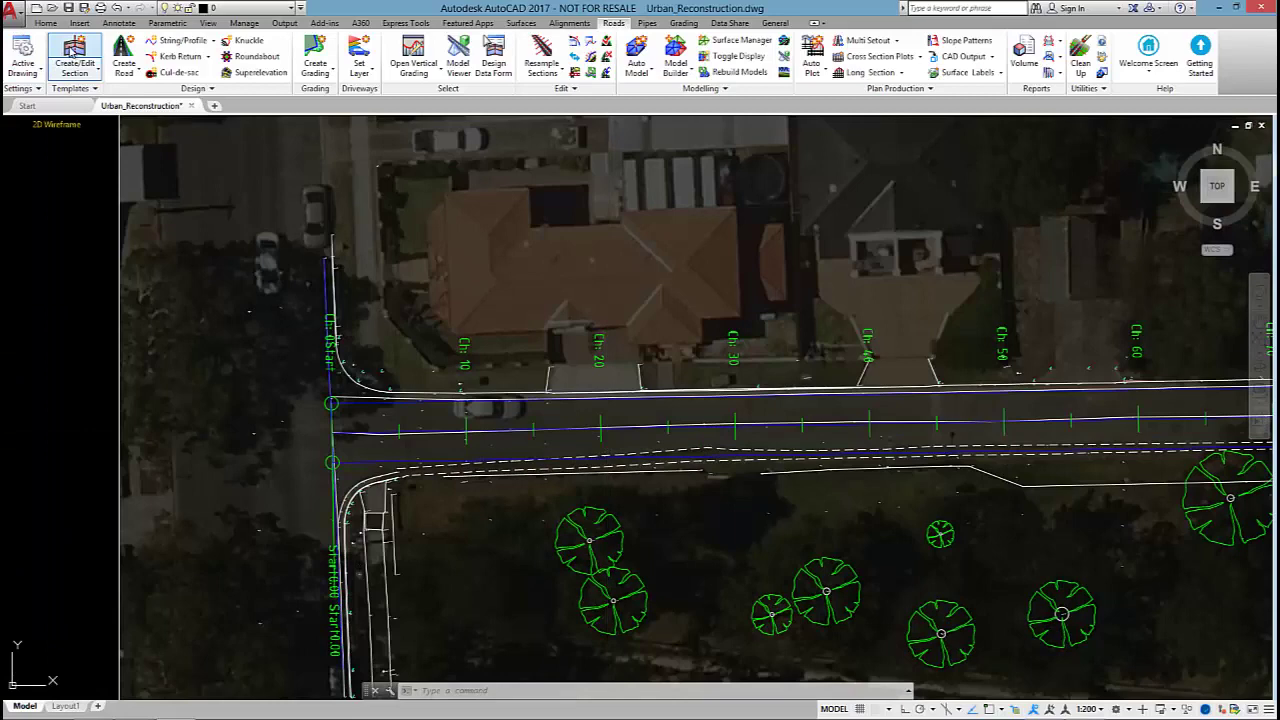
left_click(124, 58)
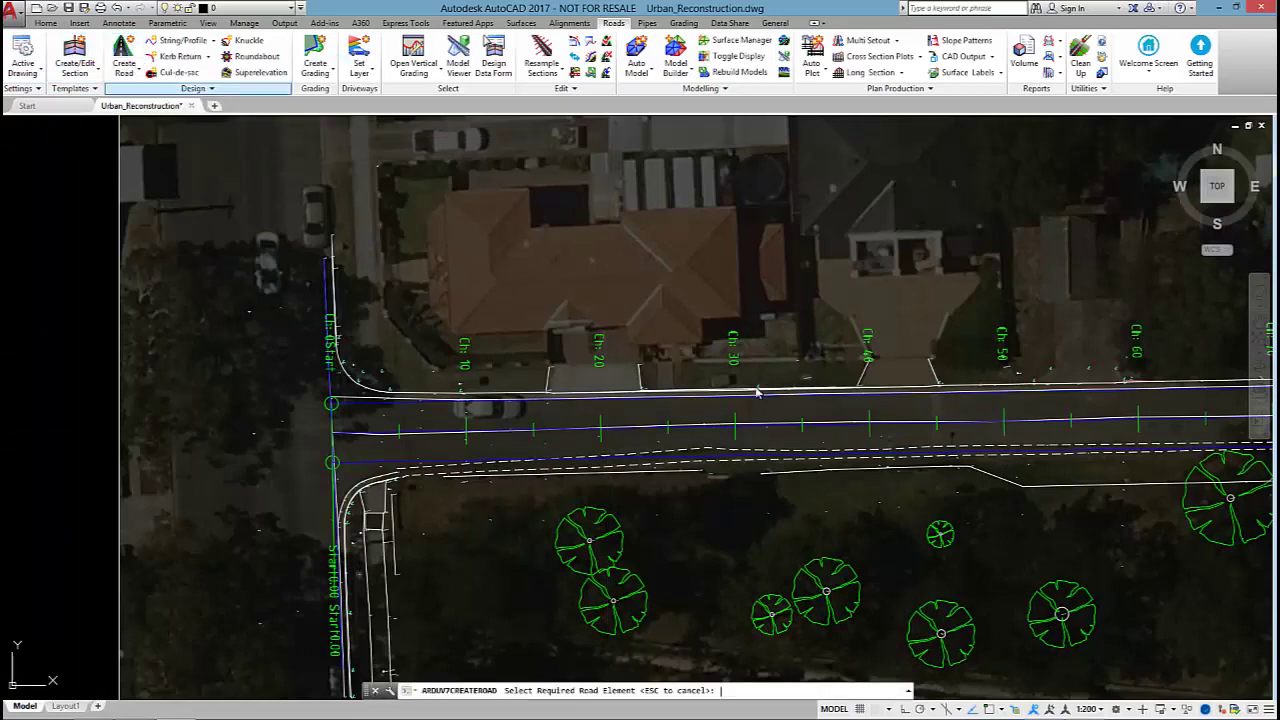
left_click(705, 430)
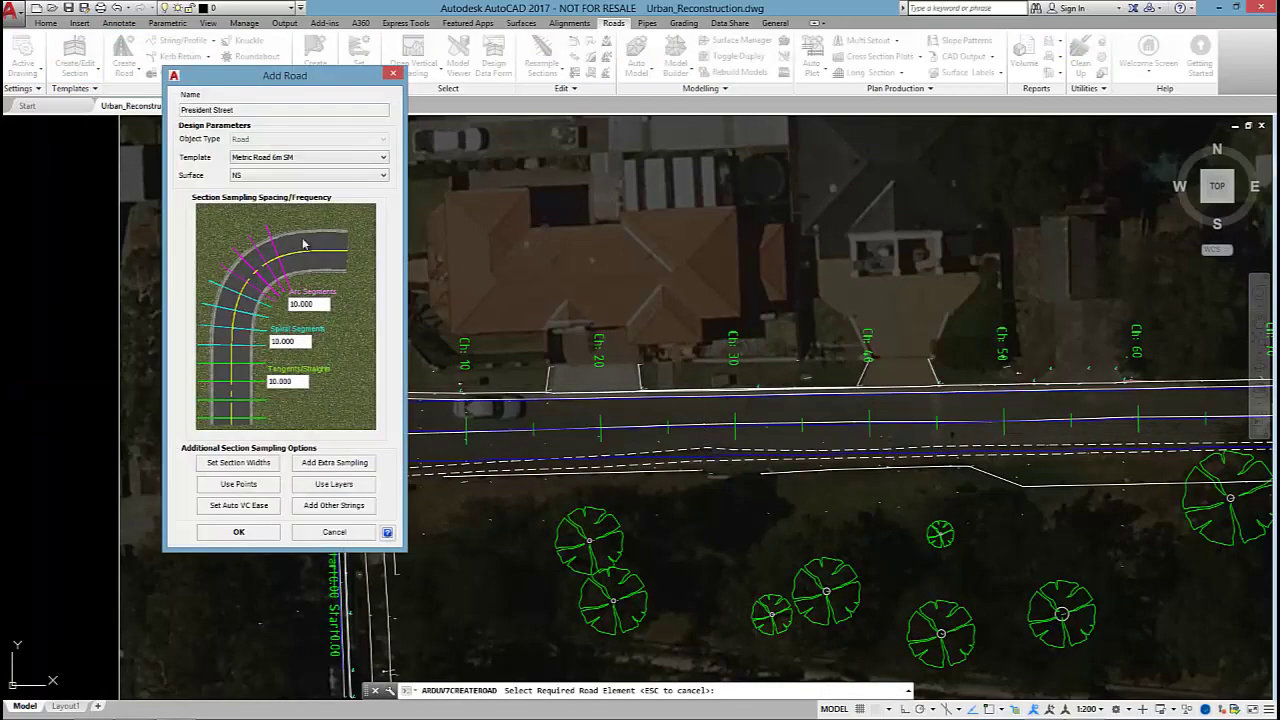
left_click(297, 159)
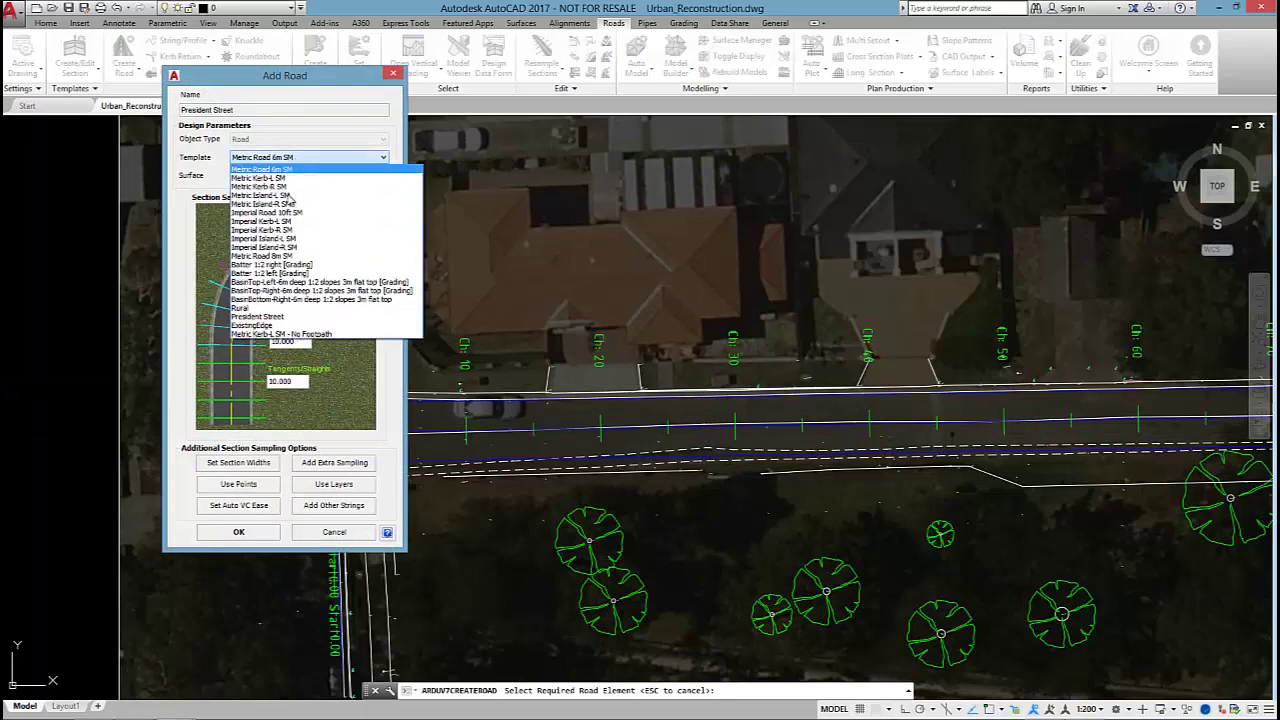
left_click(280, 317)
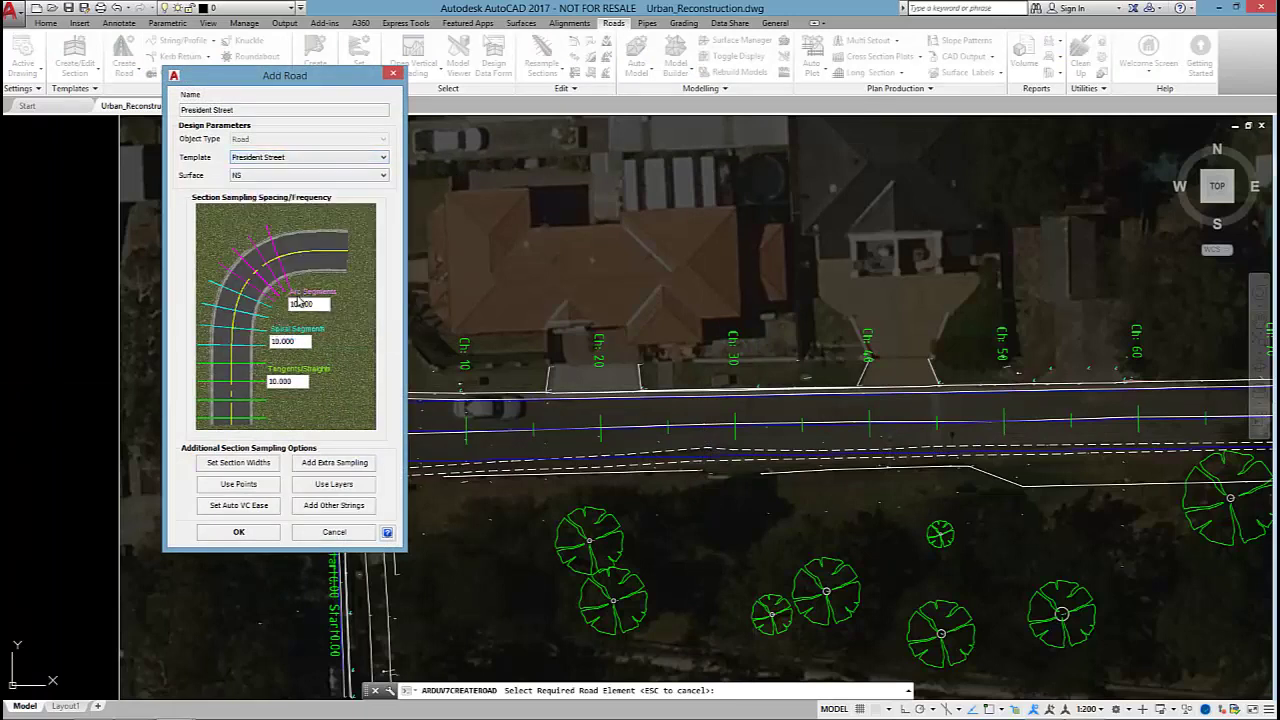
Set the section sampling spacing to 1 for arcs, spirals and tangents, and create the road.
left_click_drag(317, 304, 276, 313)
type("1")
key("Tab")
type("1")
key("Tab")
type("1")
left_click(240, 532)
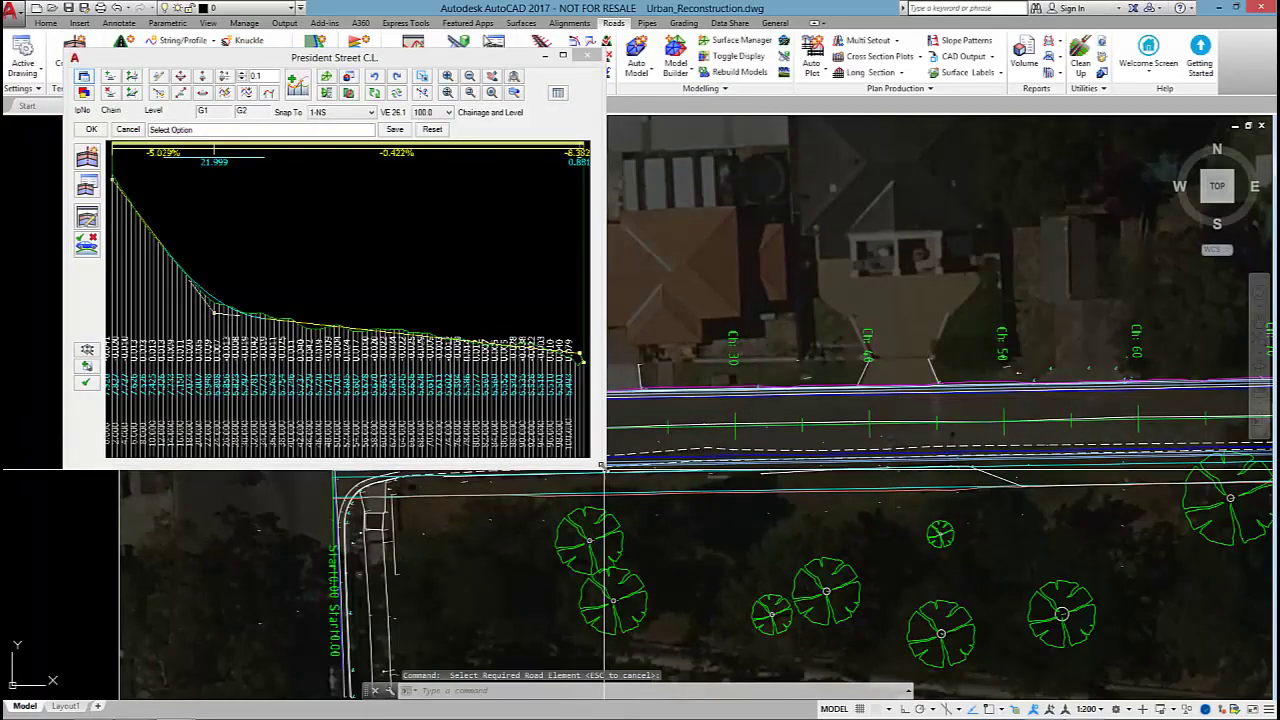
Enlarge the President Street C.L. vertical grading window and arrange it alongside the street plan.
left_click_drag(605, 469, 708, 573)
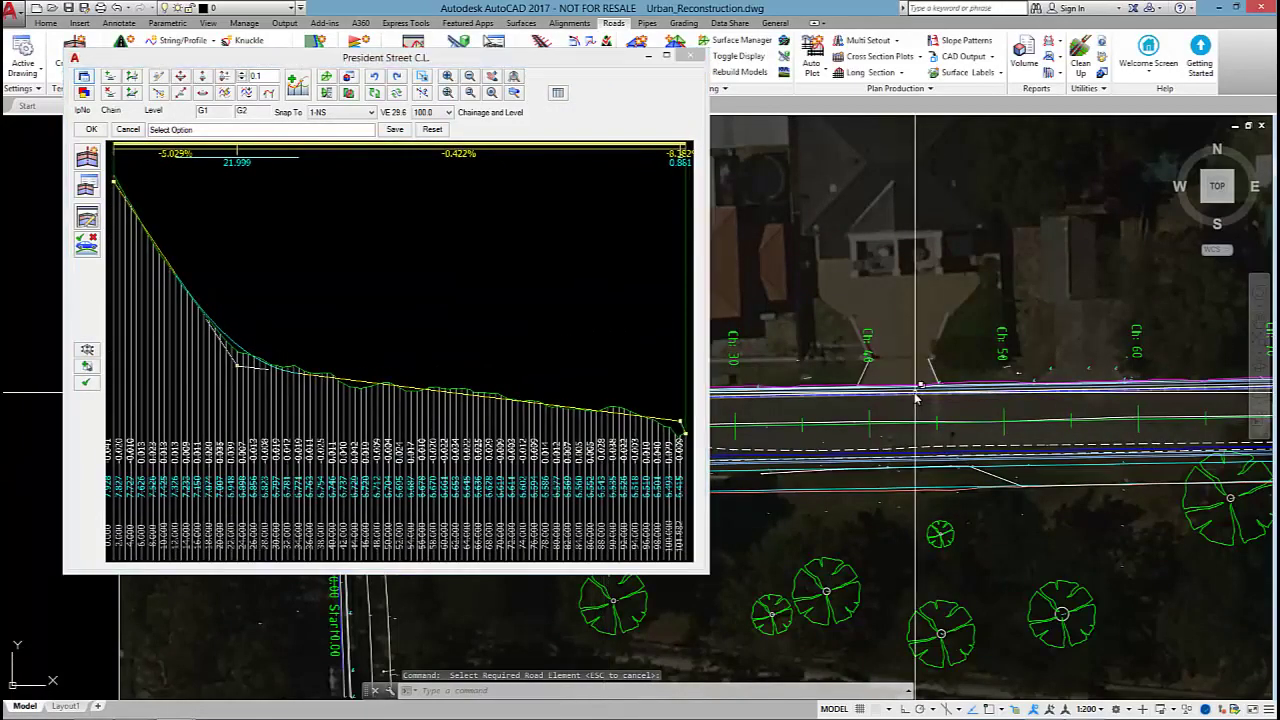
scroll(1093, 428, "down", 5)
scroll(1093, 428, "up", 3)
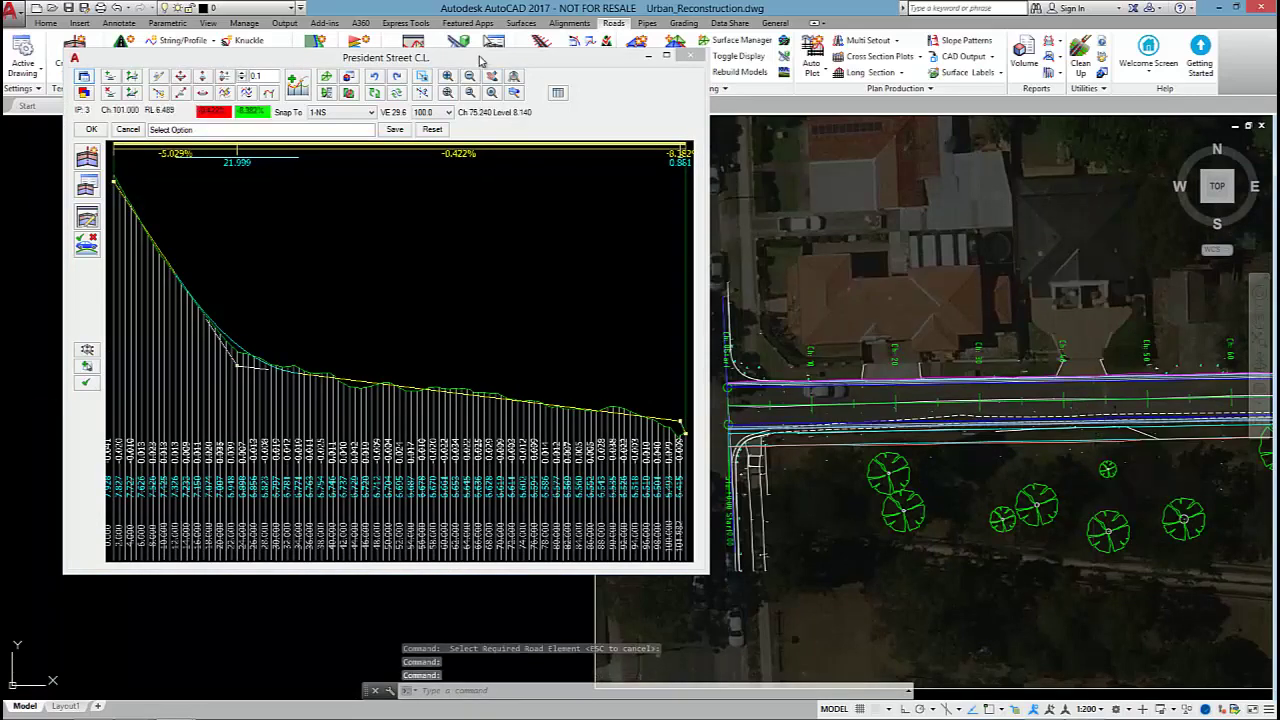
left_click_drag(482, 61, 530, 90)
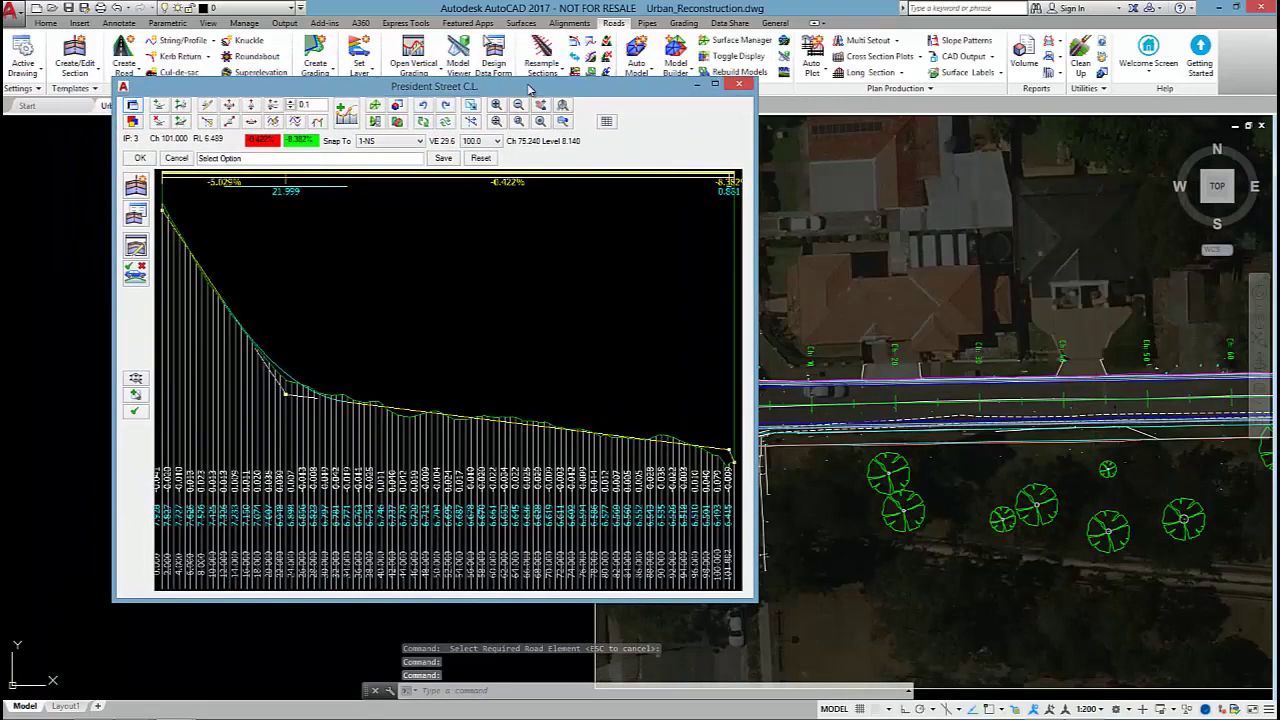
Open the initial vertical curve design for the centreline and review its Resheet and other generation options.
left_click(345, 118)
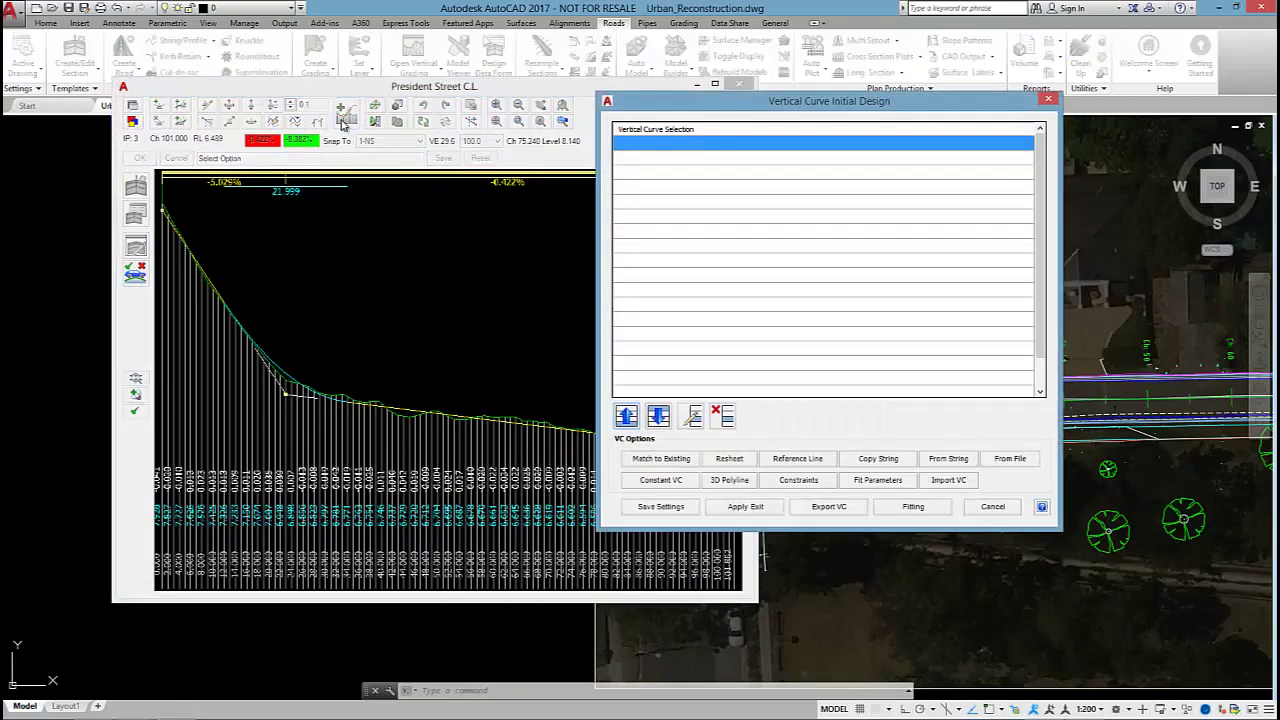
left_click(730, 459)
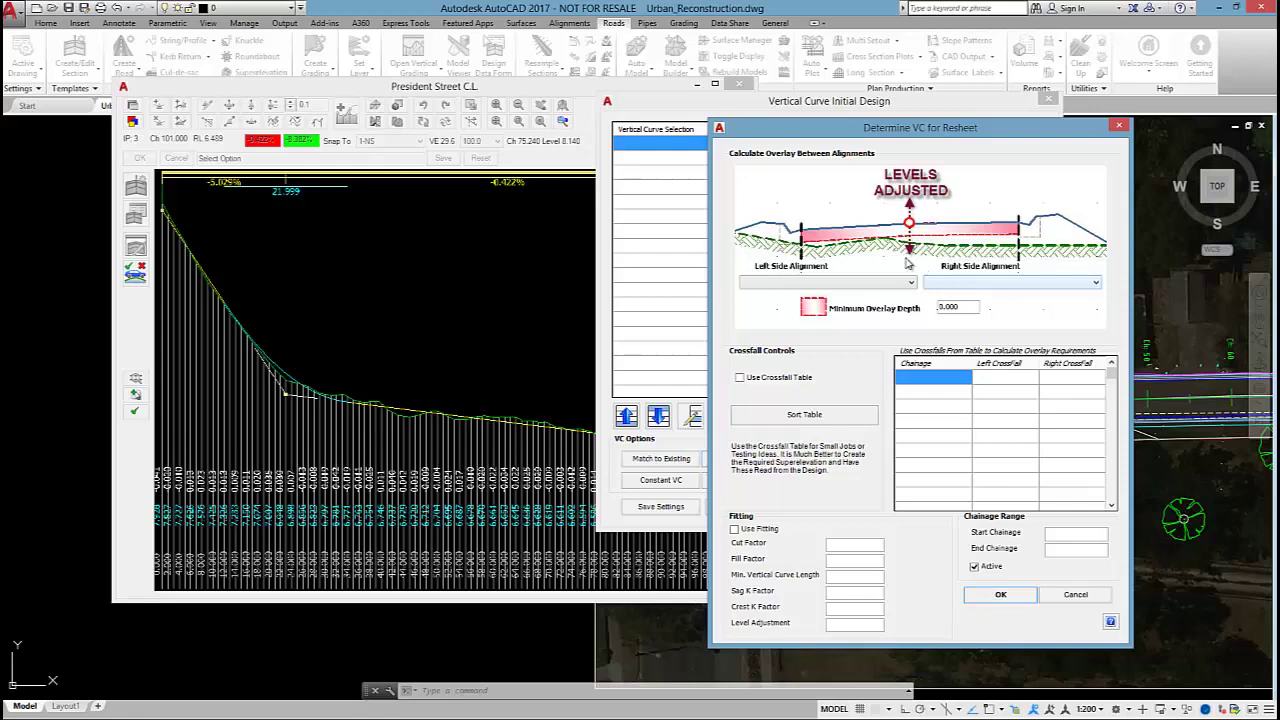
left_click(1088, 594)
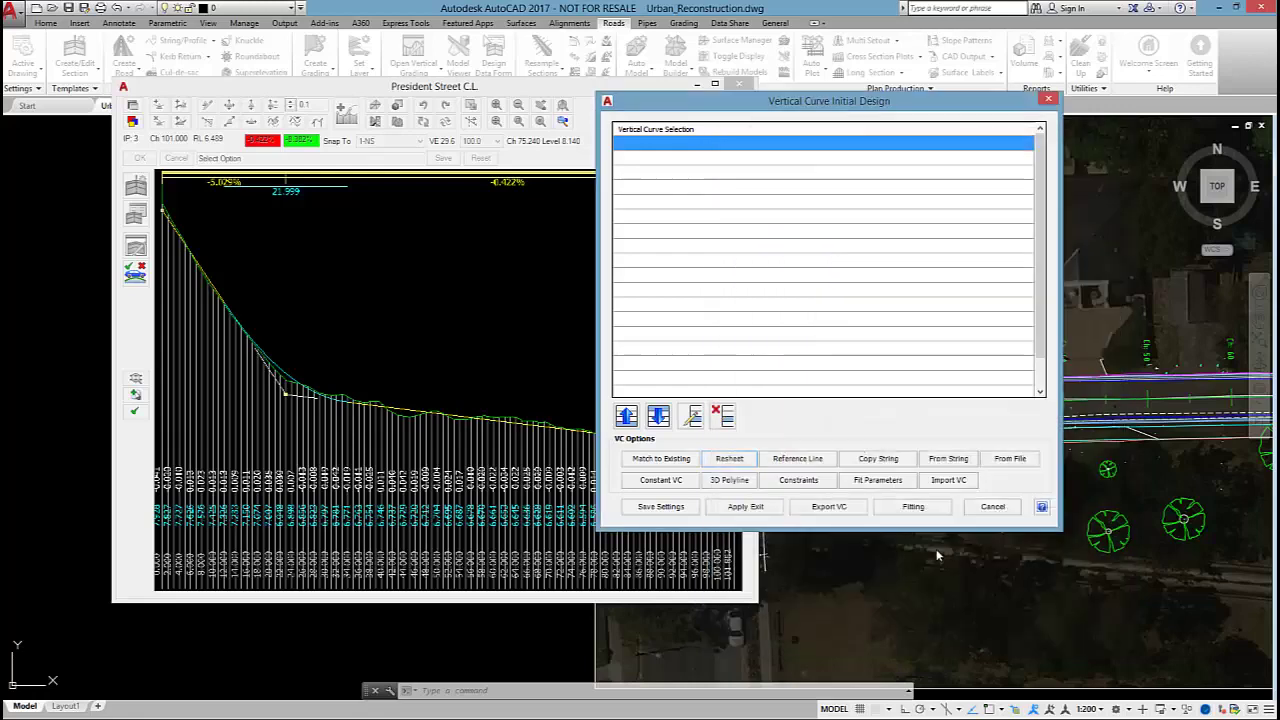
left_click(805, 461)
left_click(815, 481)
Set up a vertical curve matching existing surface NS from chainage 0 to 1000, with fitting enabled.
left_click(661, 459)
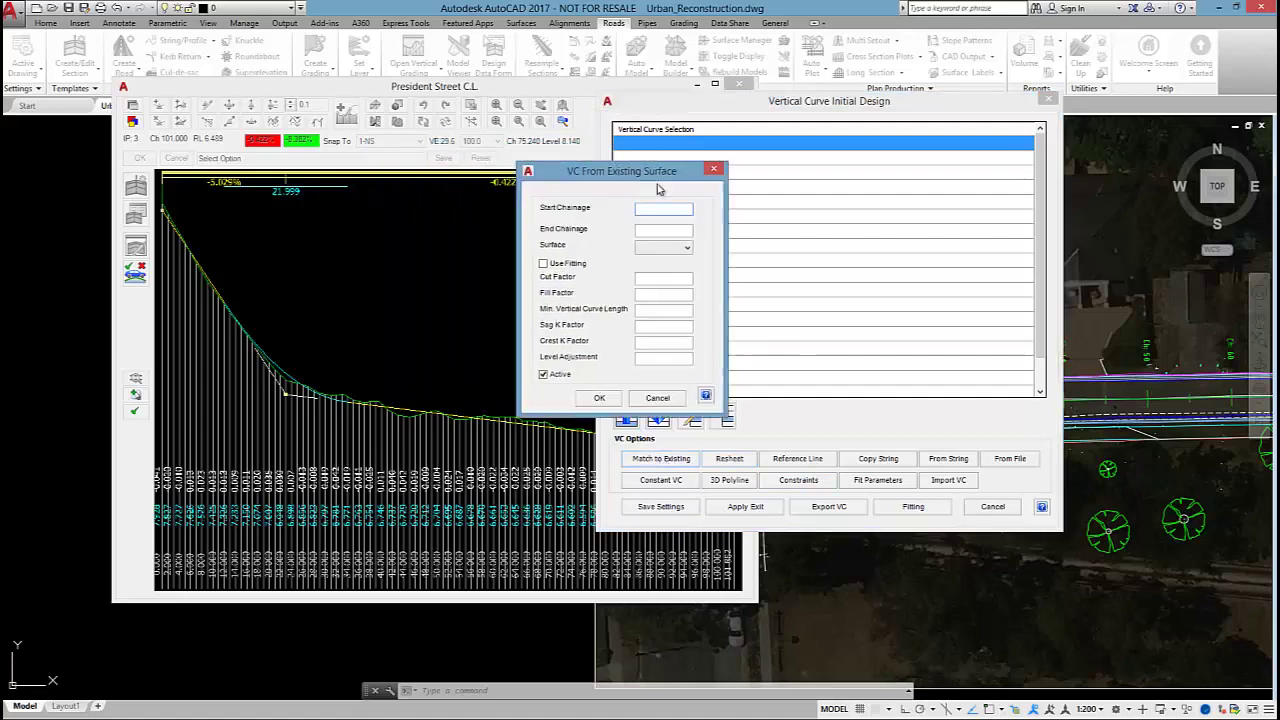
type("0")
left_click(720, 241)
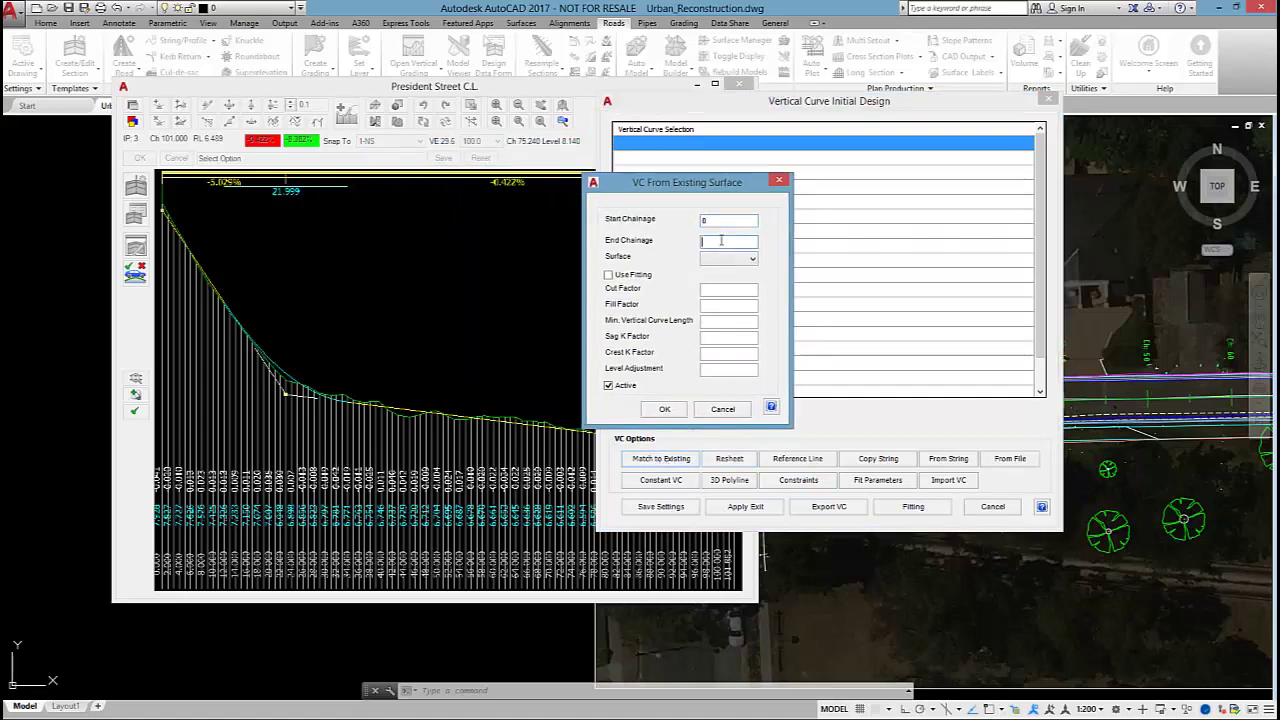
type("1000")
left_click(730, 260)
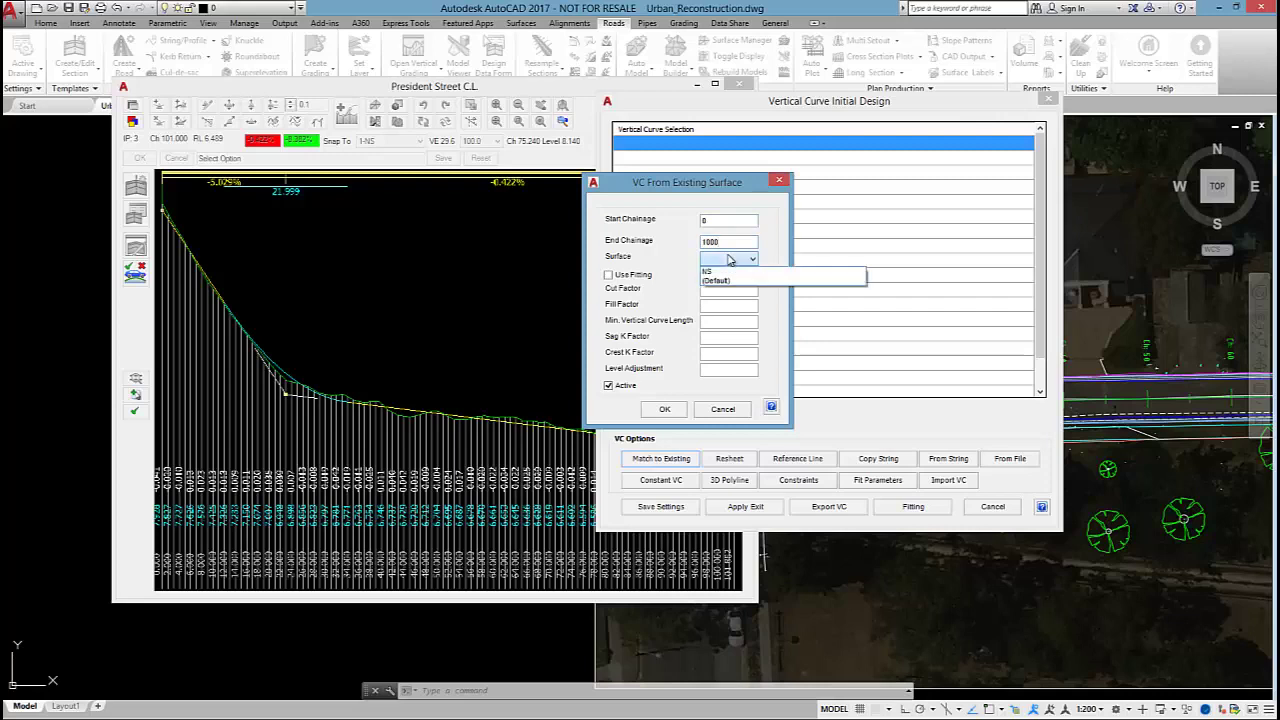
left_click(731, 274)
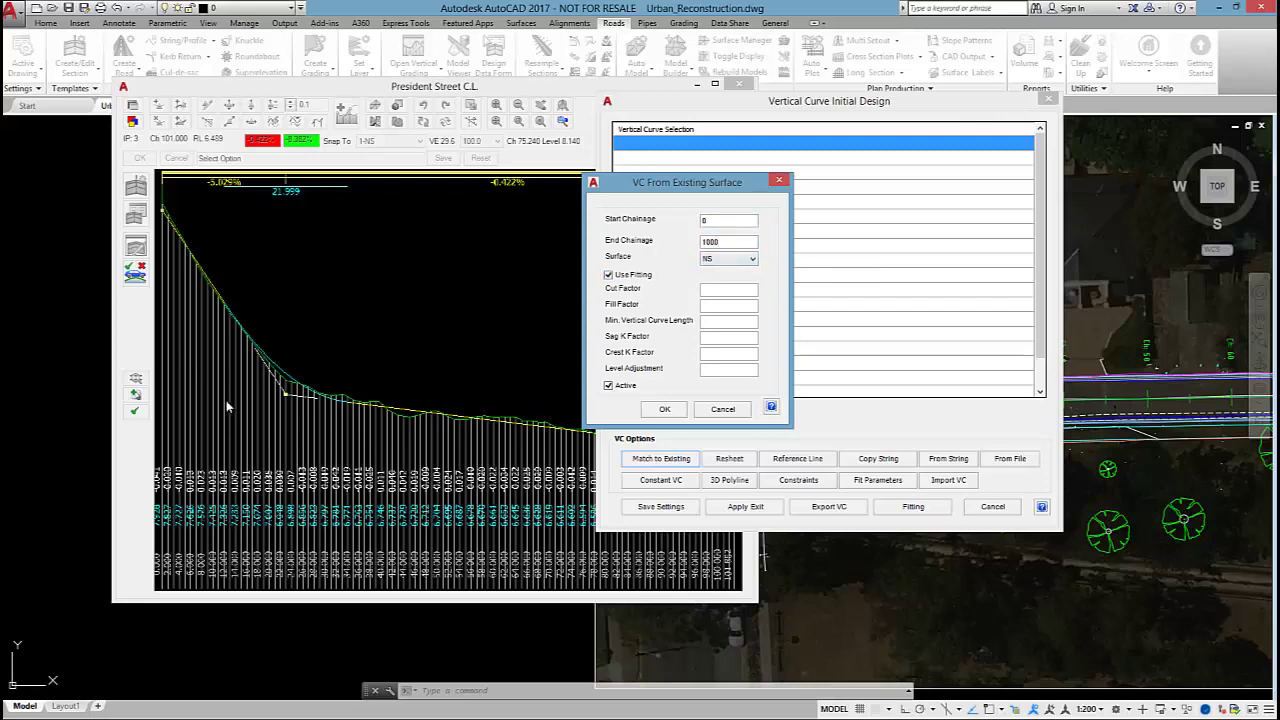
Set cut and fill factors to .05, minimum vertical curve length to 20 and level adjustment to .05, and apply the vertical design.
left_click(723, 289)
type(".05")
left_click(733, 303)
left_click(738, 320)
left_click(731, 290)
left_click(664, 409)
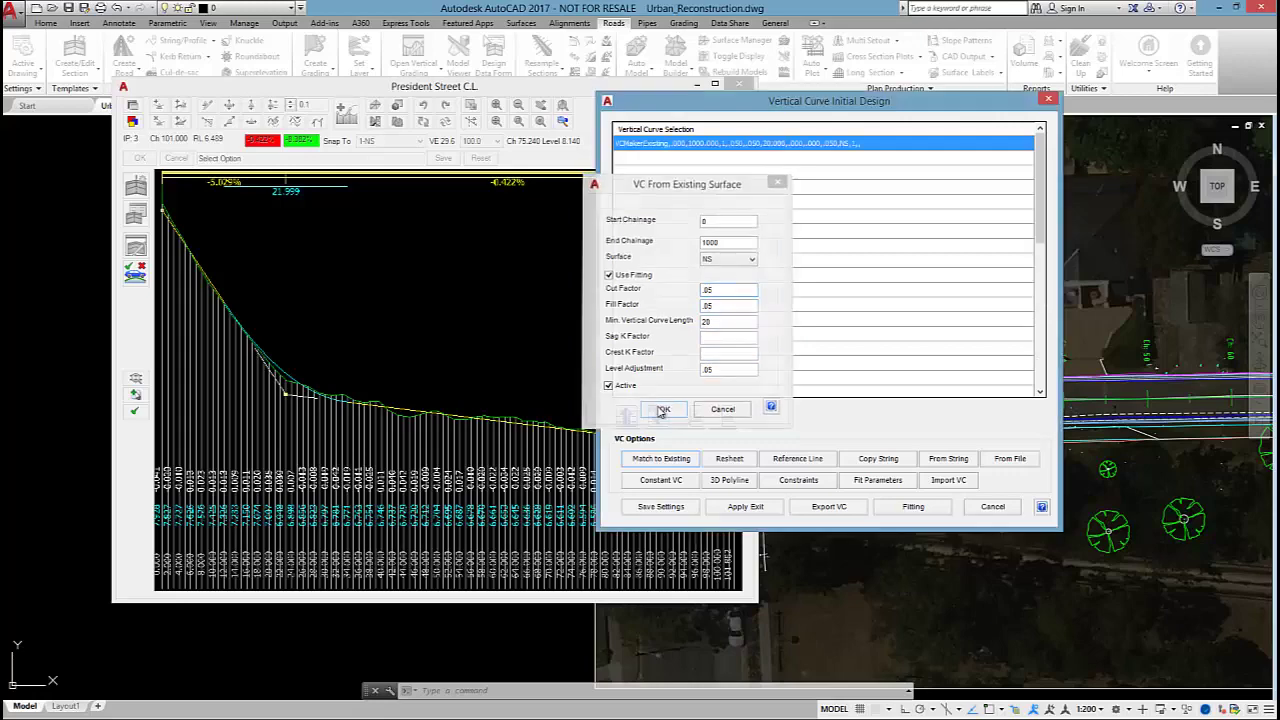
left_click(745, 507)
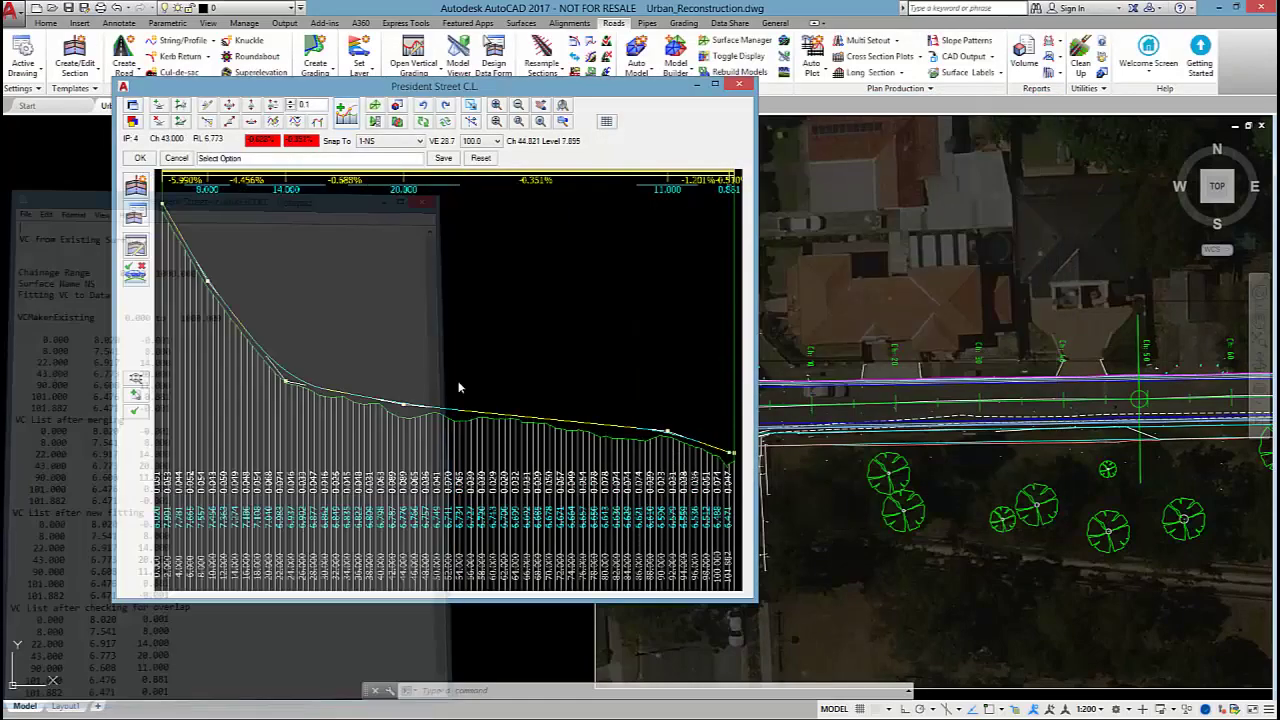
Inspect the fitted centreline profile against the existing surface from end to end, and accept the vertical grading.
scroll(430, 445, "up", 3)
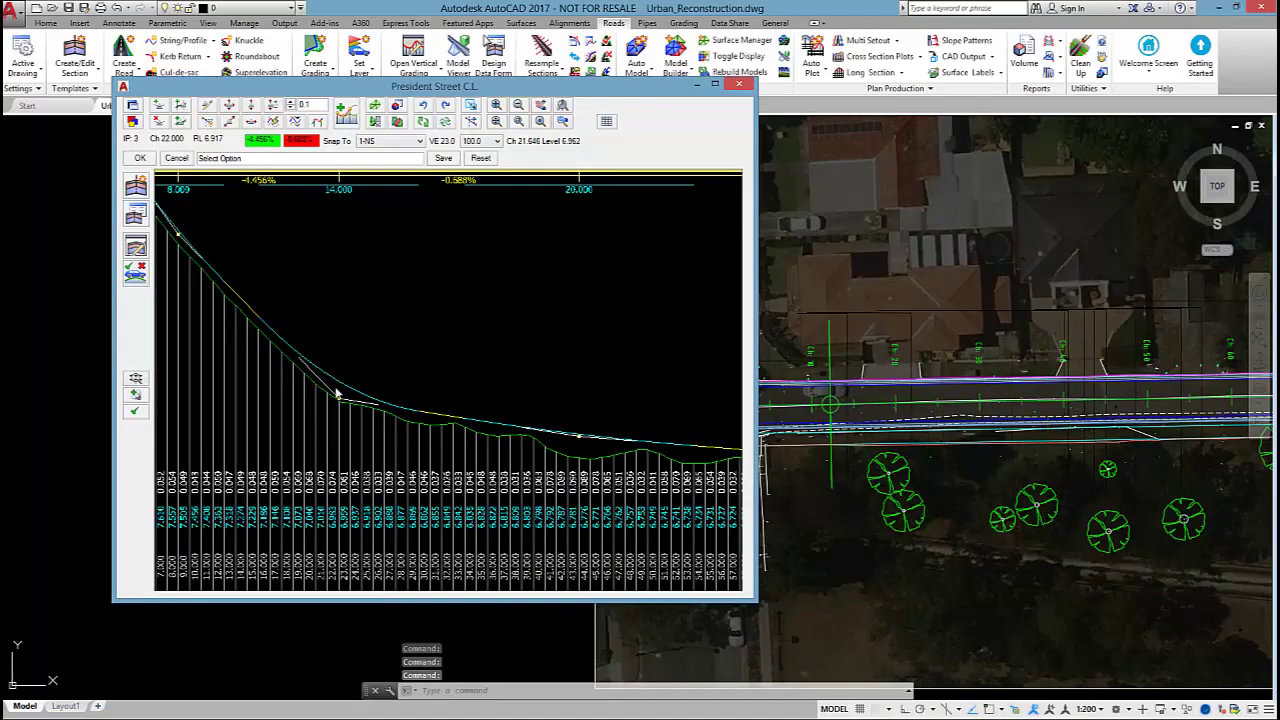
scroll(457, 449, "right", 5)
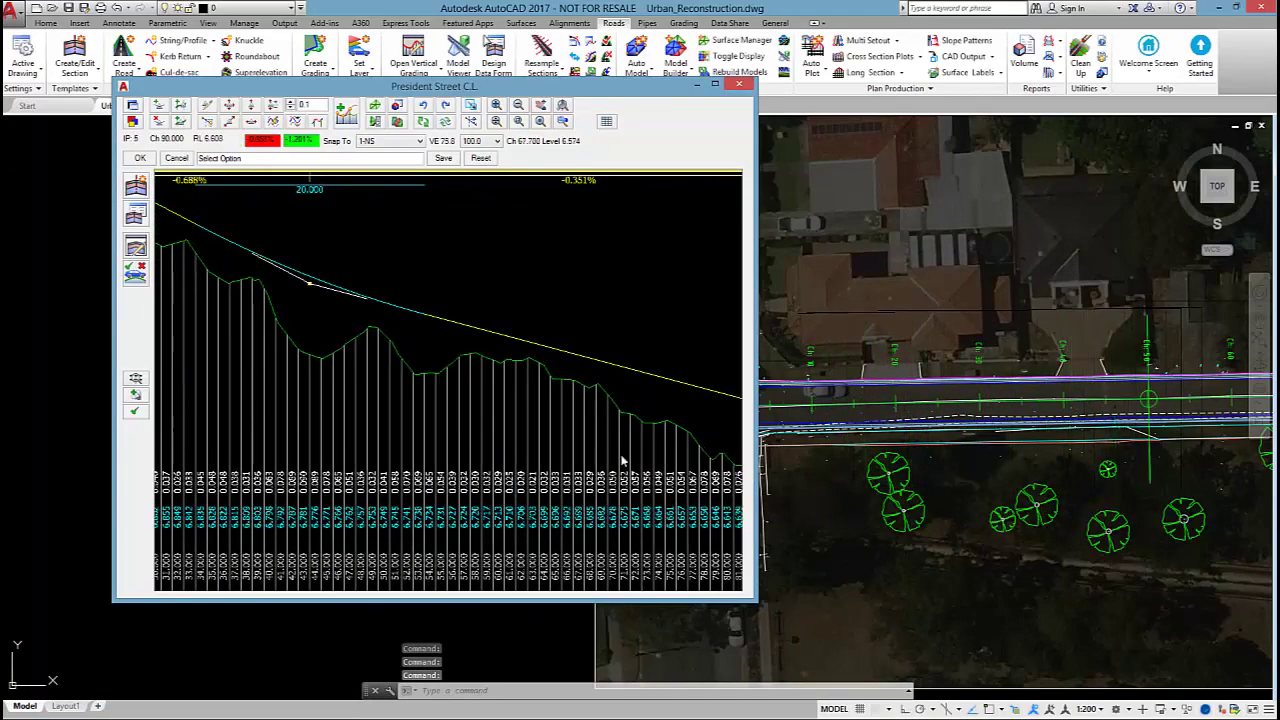
scroll(522, 403, "left", 5)
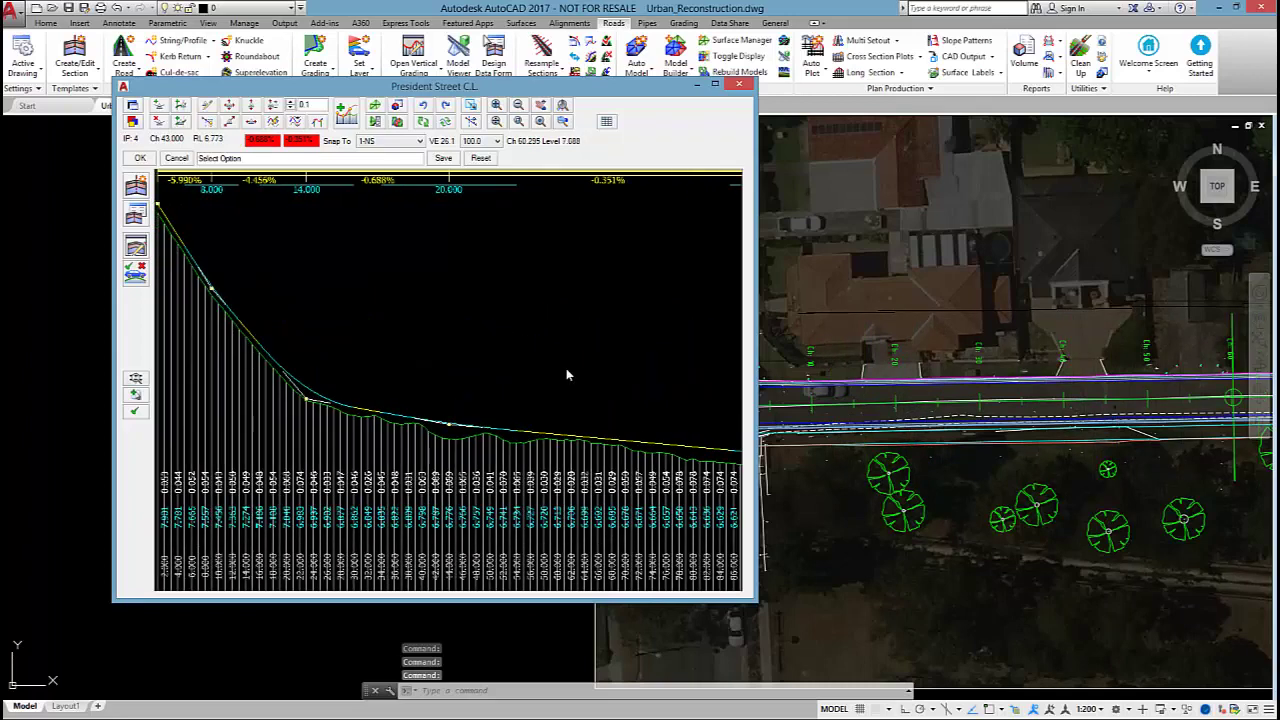
scroll(540, 330, "down", 3)
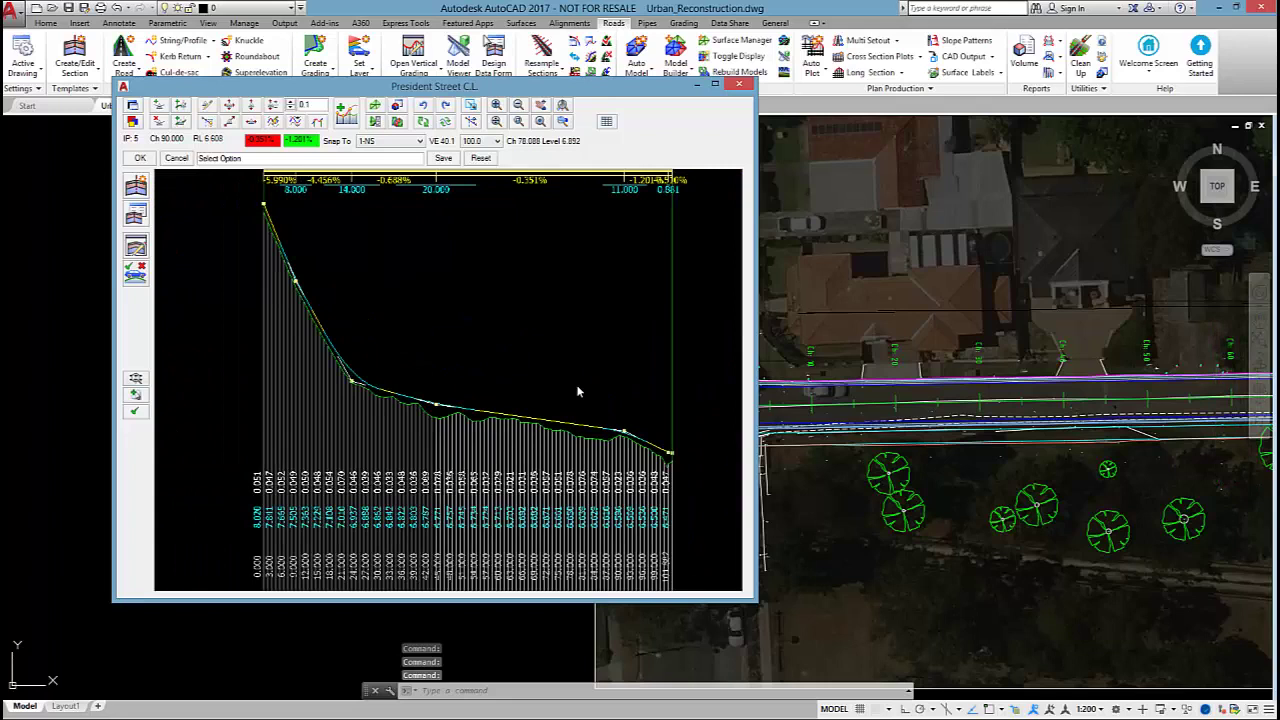
middle_click_drag(577, 391, 569, 390)
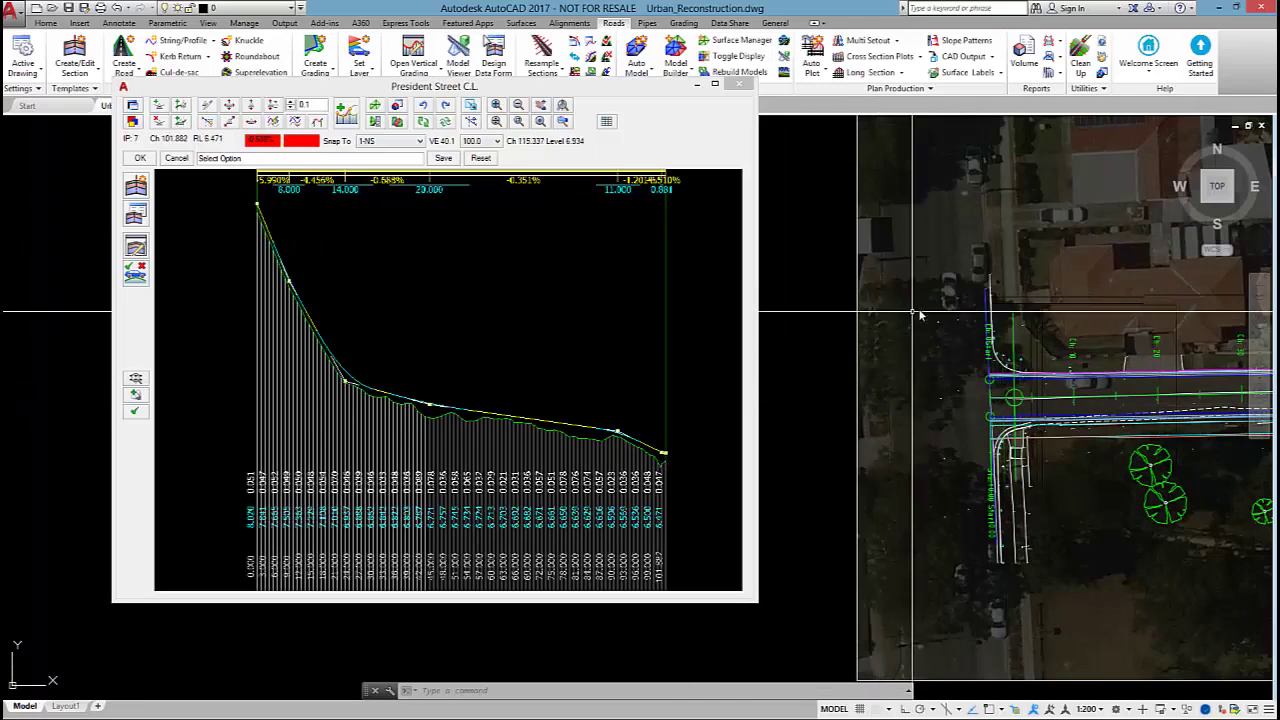
mouse_move(486, 366)
middle_mouse_down()
mouse_move(436, 363)
mouse_move(467, 374)
middle_mouse_up()
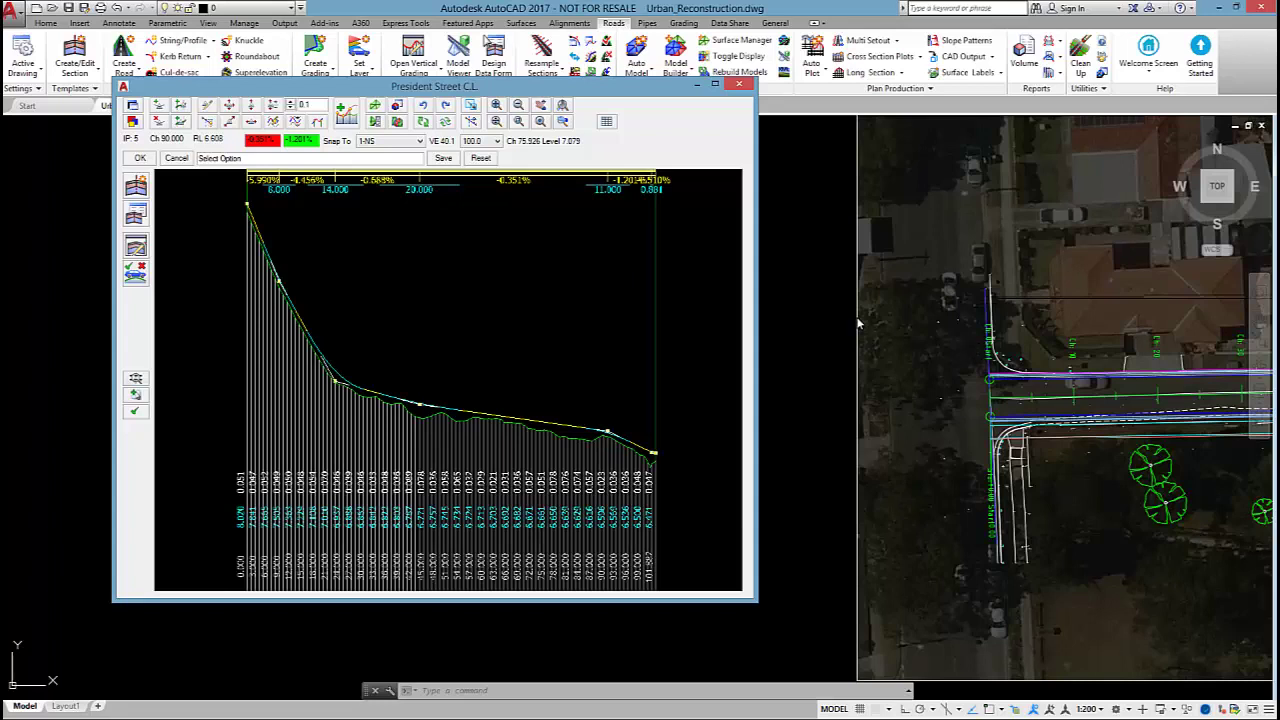
left_click(140, 160)
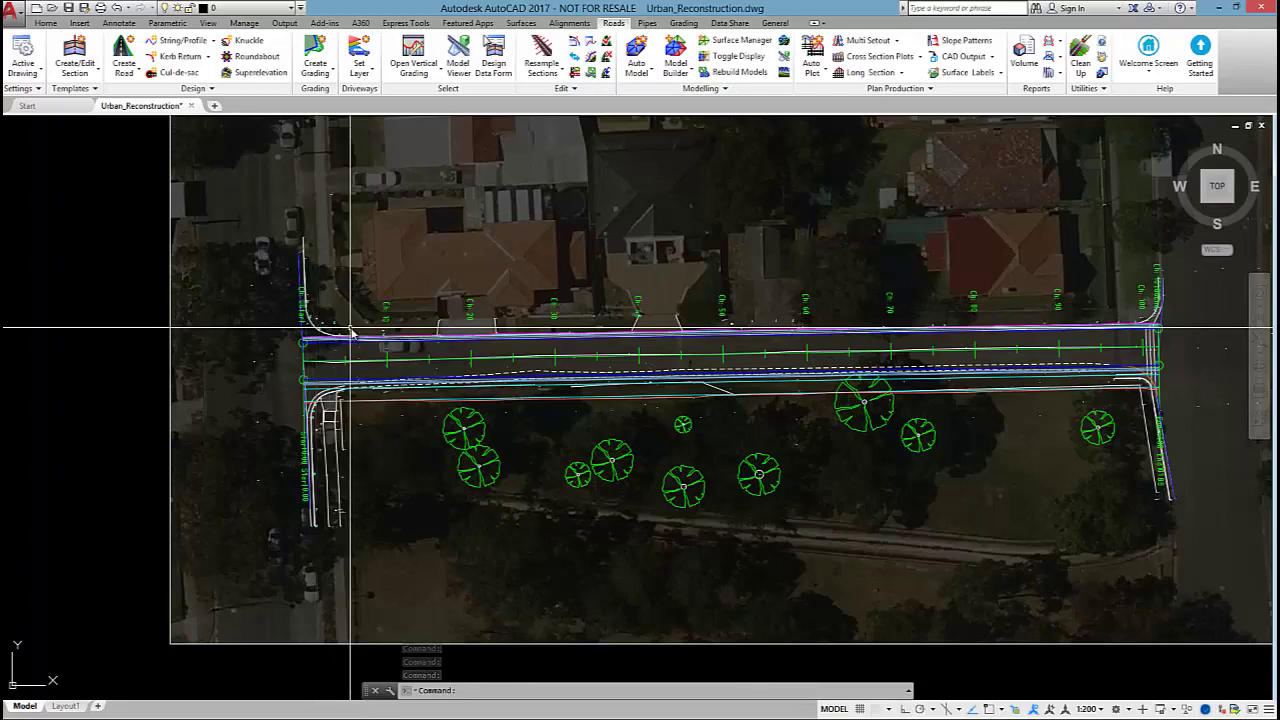
Create a string profile from the EB-Left alignment with arc, spiral and tangent section sampling set to 1.
scroll(351, 330, "up", 4)
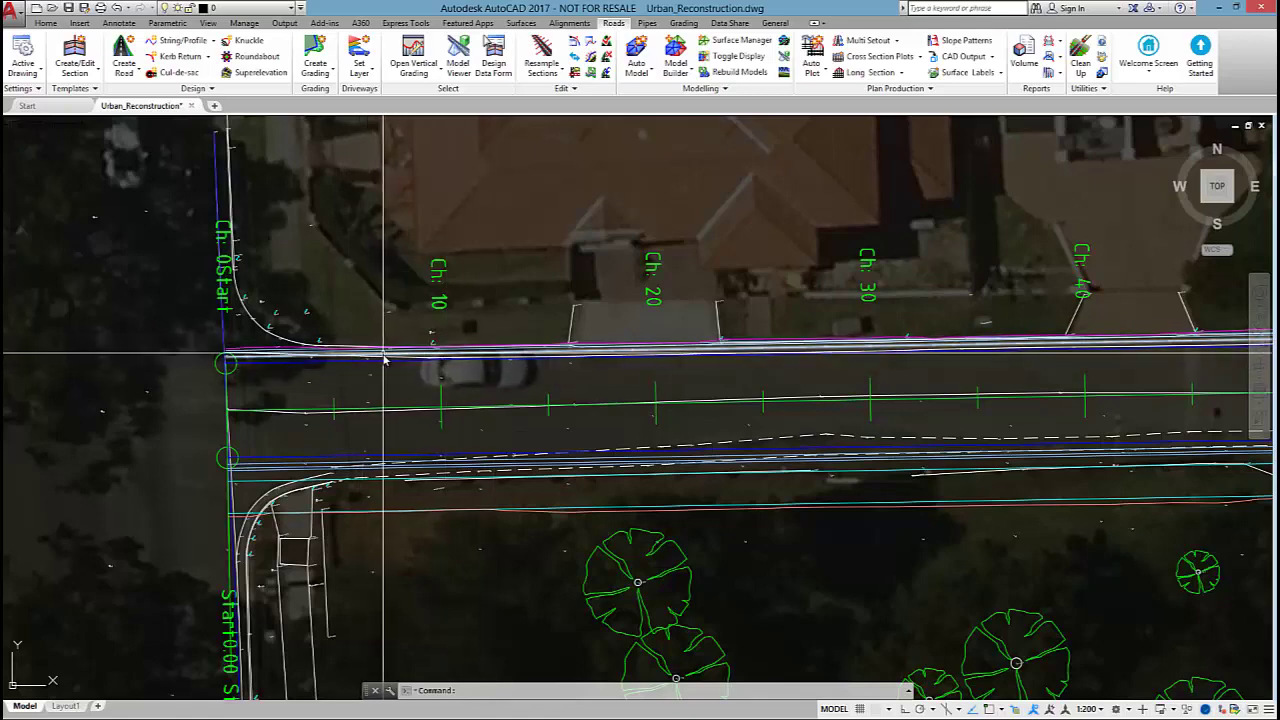
middle_click_drag(385, 358, 587, 384)
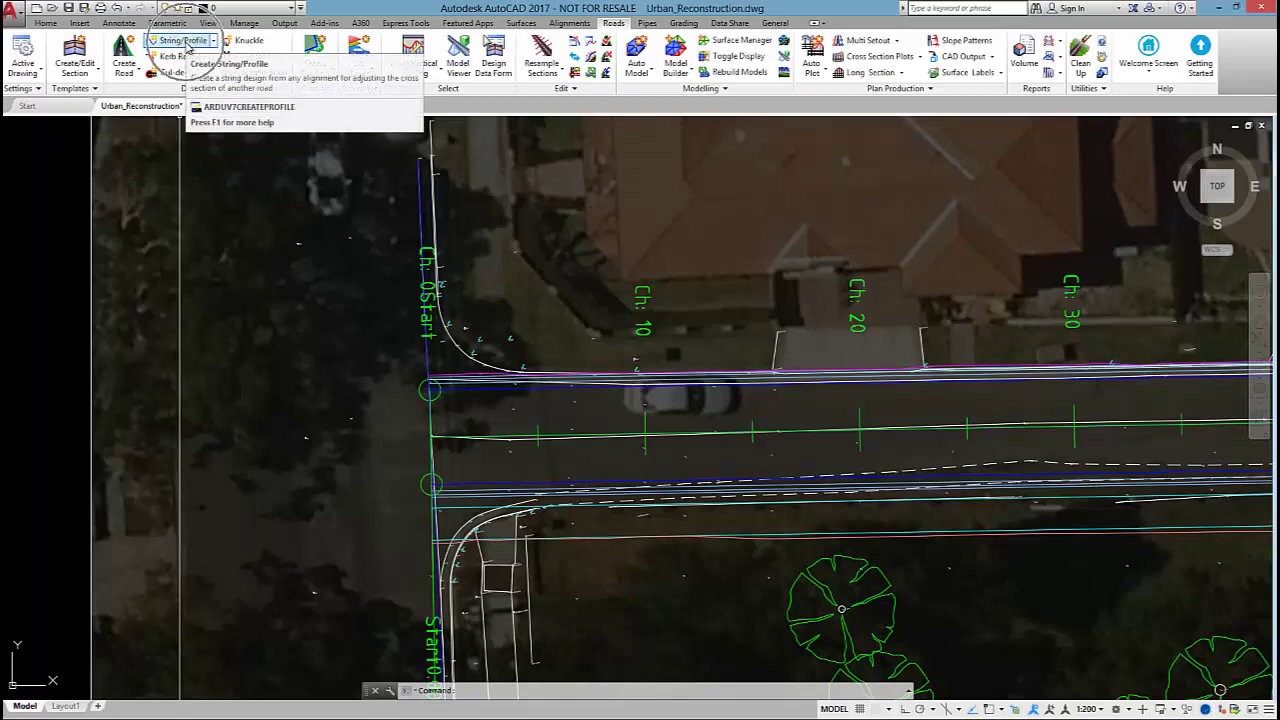
left_click(185, 41)
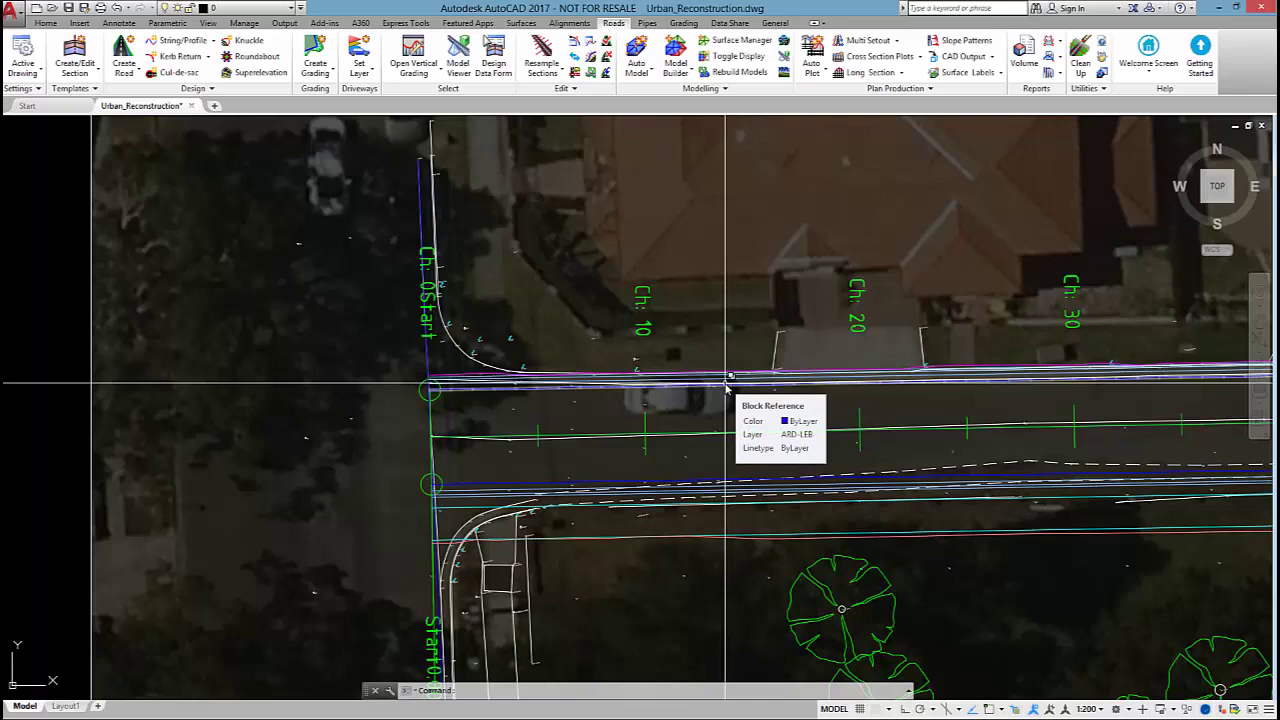
left_click(181, 41)
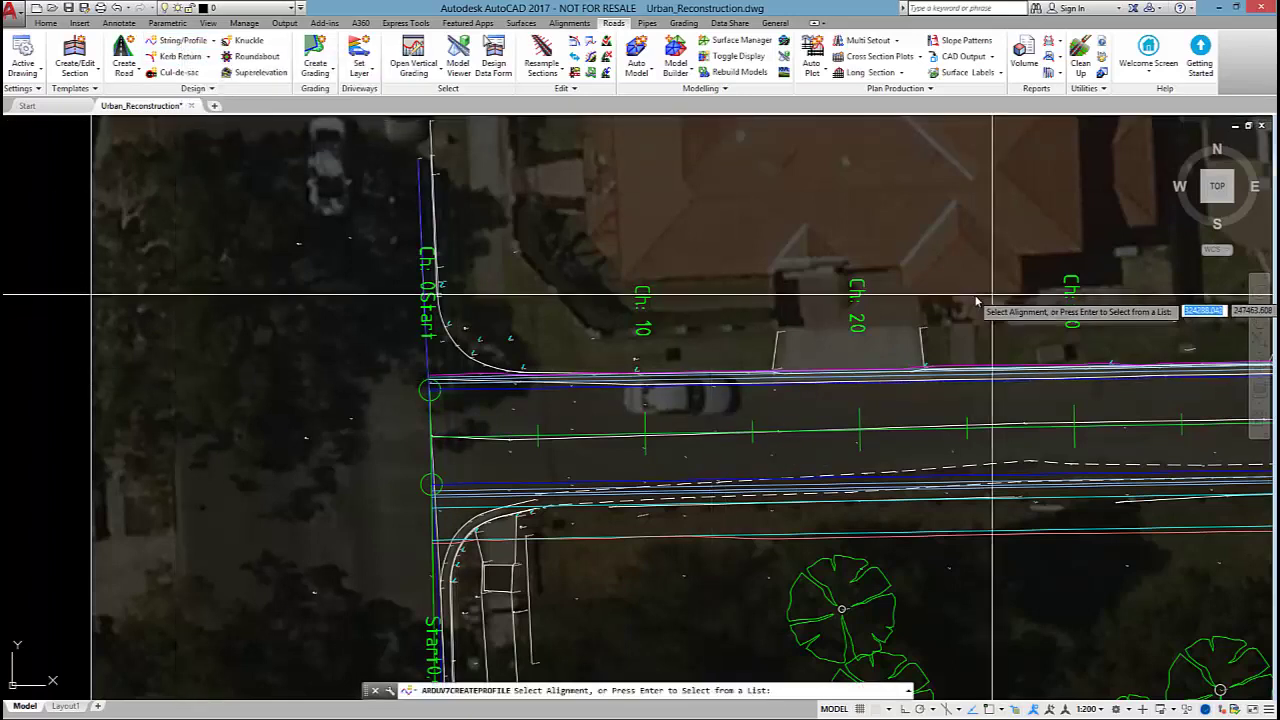
left_click(737, 383)
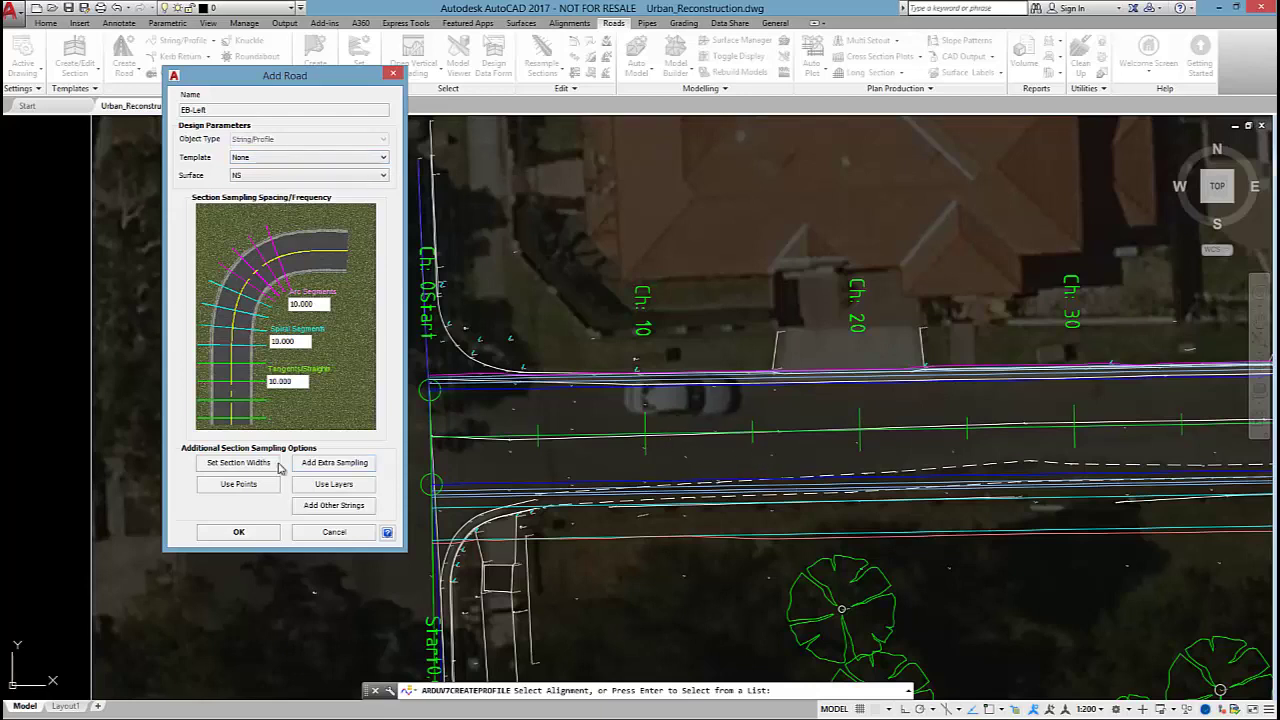
double_click(312, 302)
type("1")
key("Tab")
type("1")
key("Tab")
type("1")
left_click(239, 532)
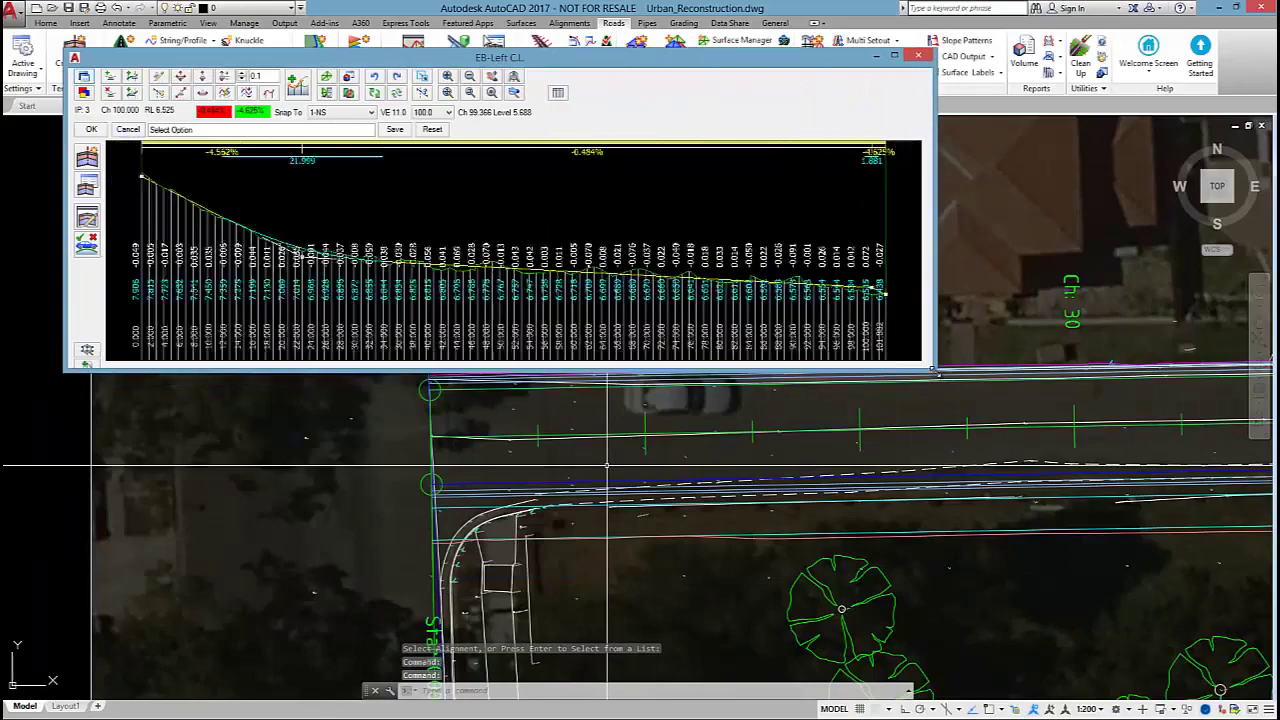
Open President Street's cross section at chainage 24 and arrange the widened view so the EB-Left profile stays visible.
left_click_drag(638, 66, 541, 121)
scroll(980, 381, "down", 2)
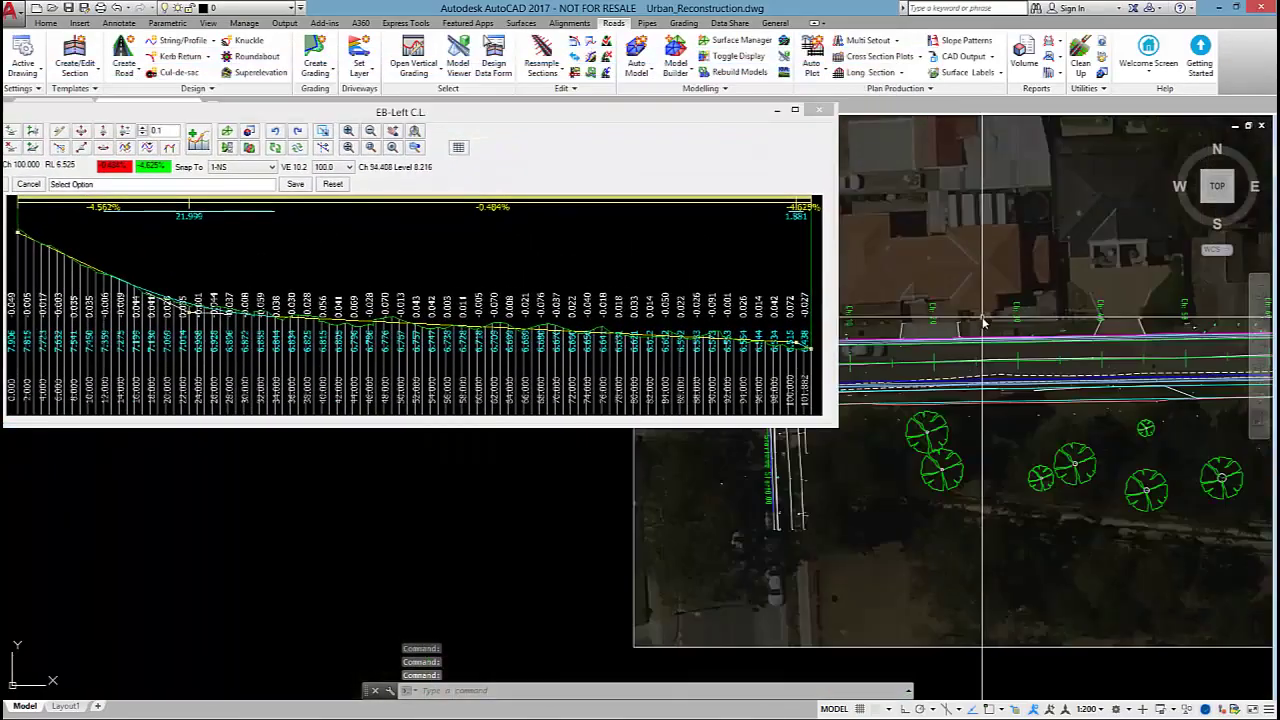
middle_click_drag(980, 381, 967, 508)
left_click(413, 72)
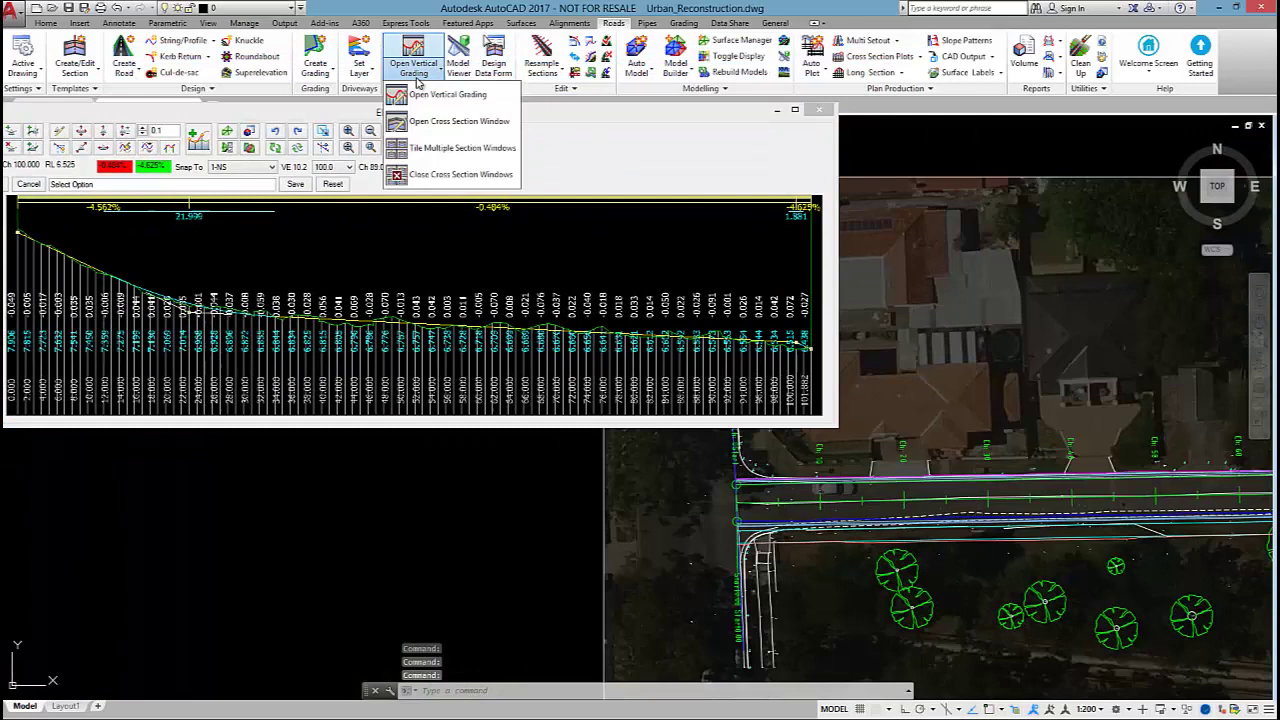
left_click(439, 122)
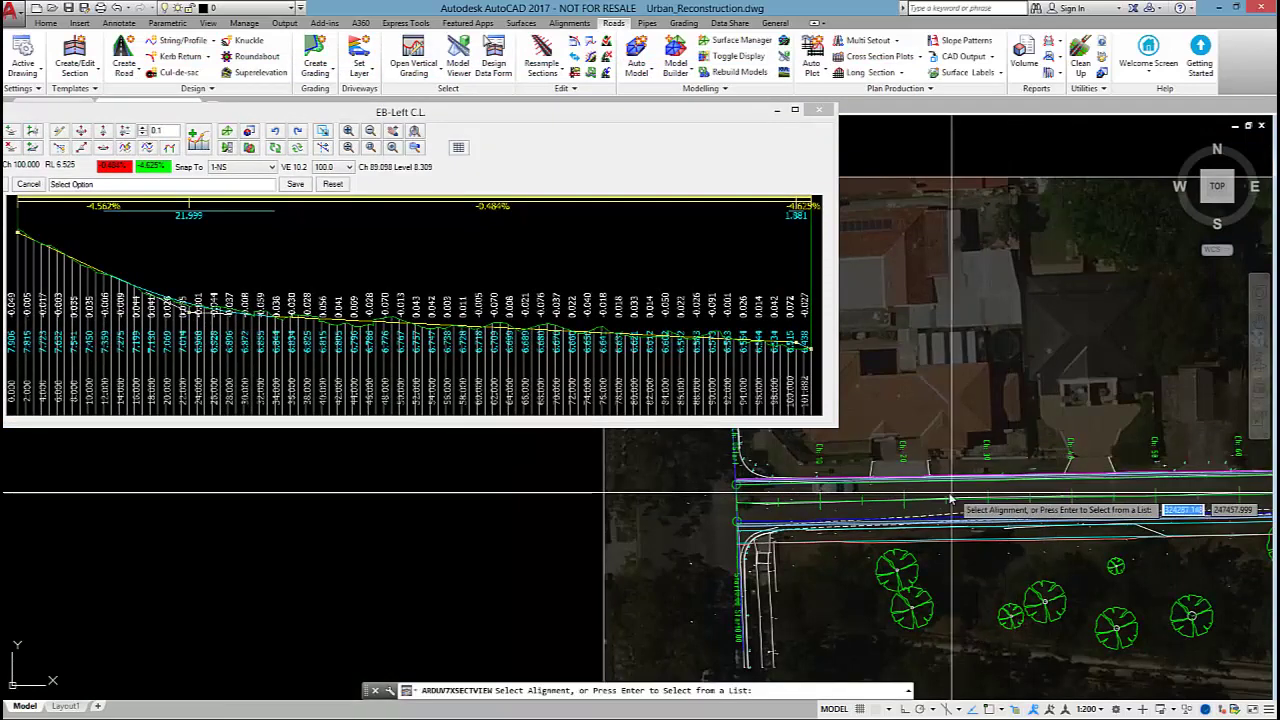
key("Return")
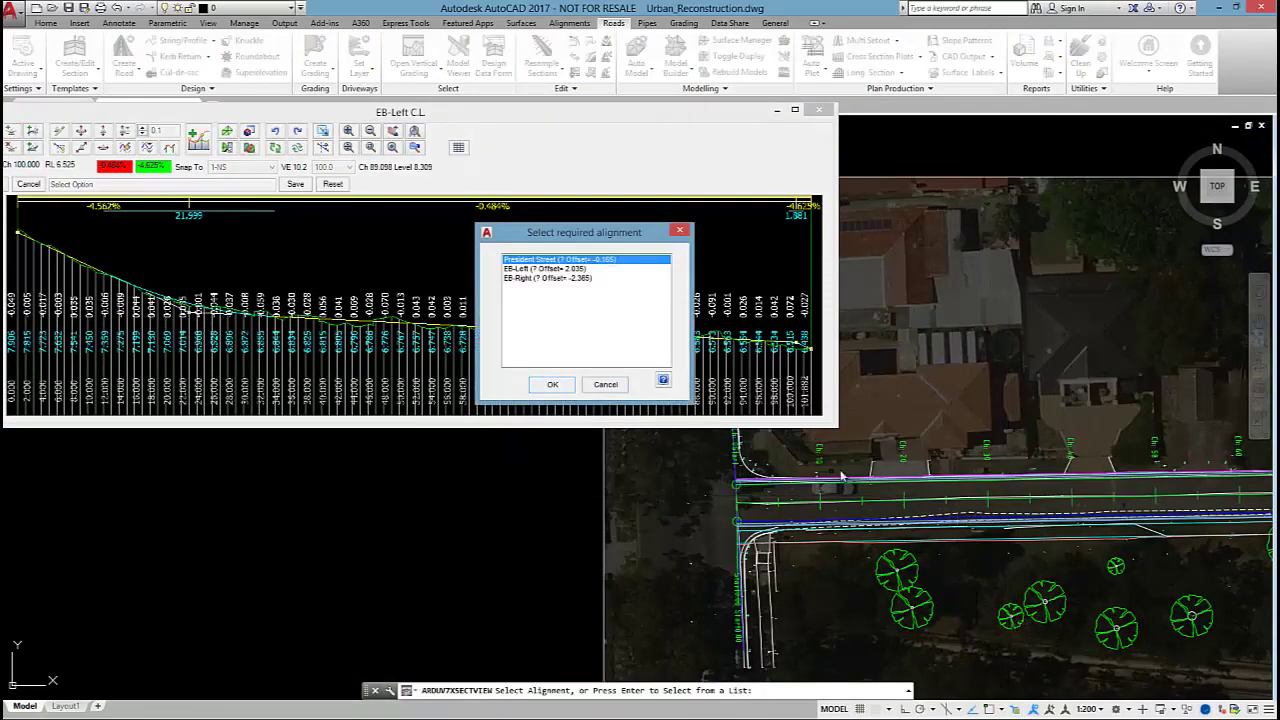
left_click(552, 382)
left_click(942, 500)
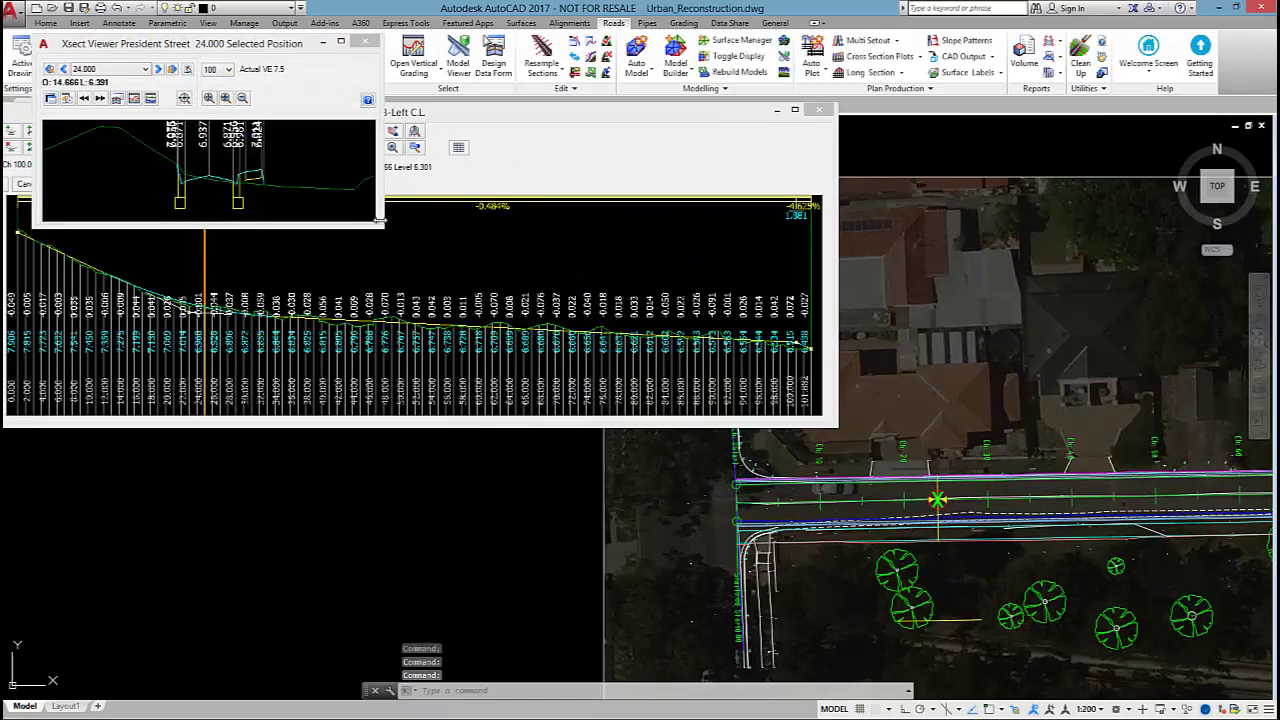
left_click_drag(378, 224, 1137, 257)
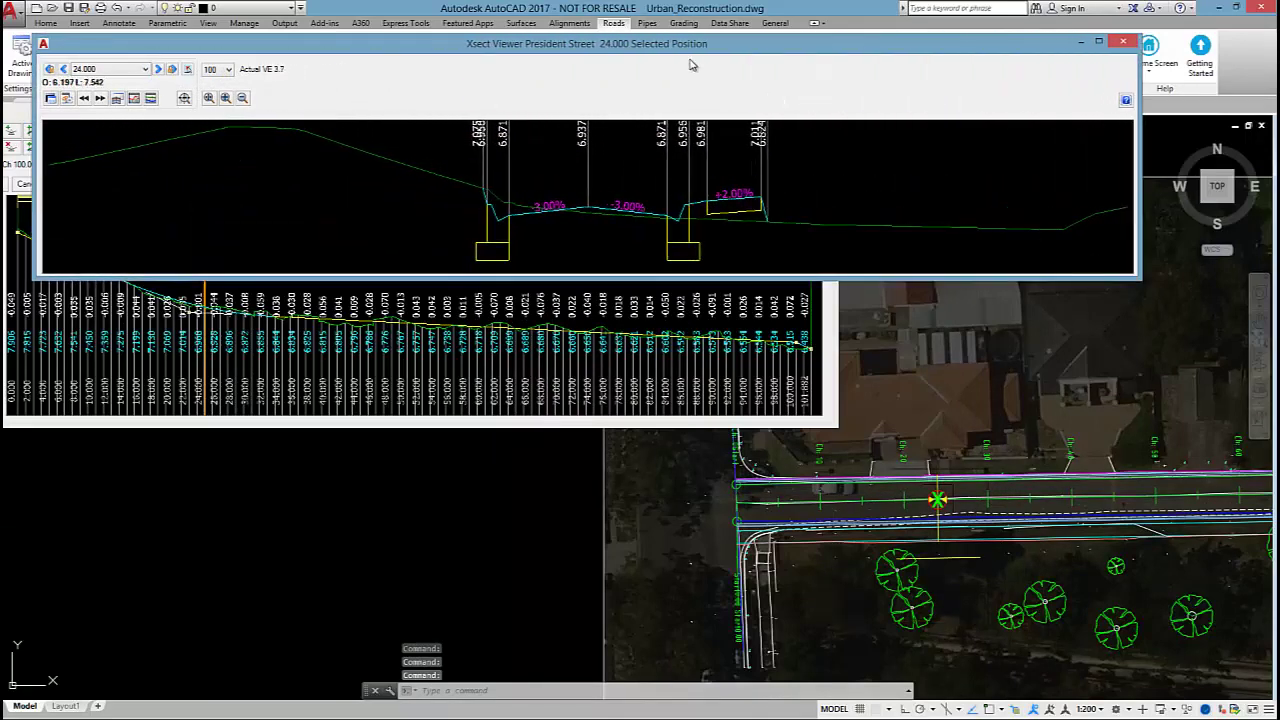
left_click_drag(690, 45, 678, 365)
left_click_drag(678, 428, 684, 464)
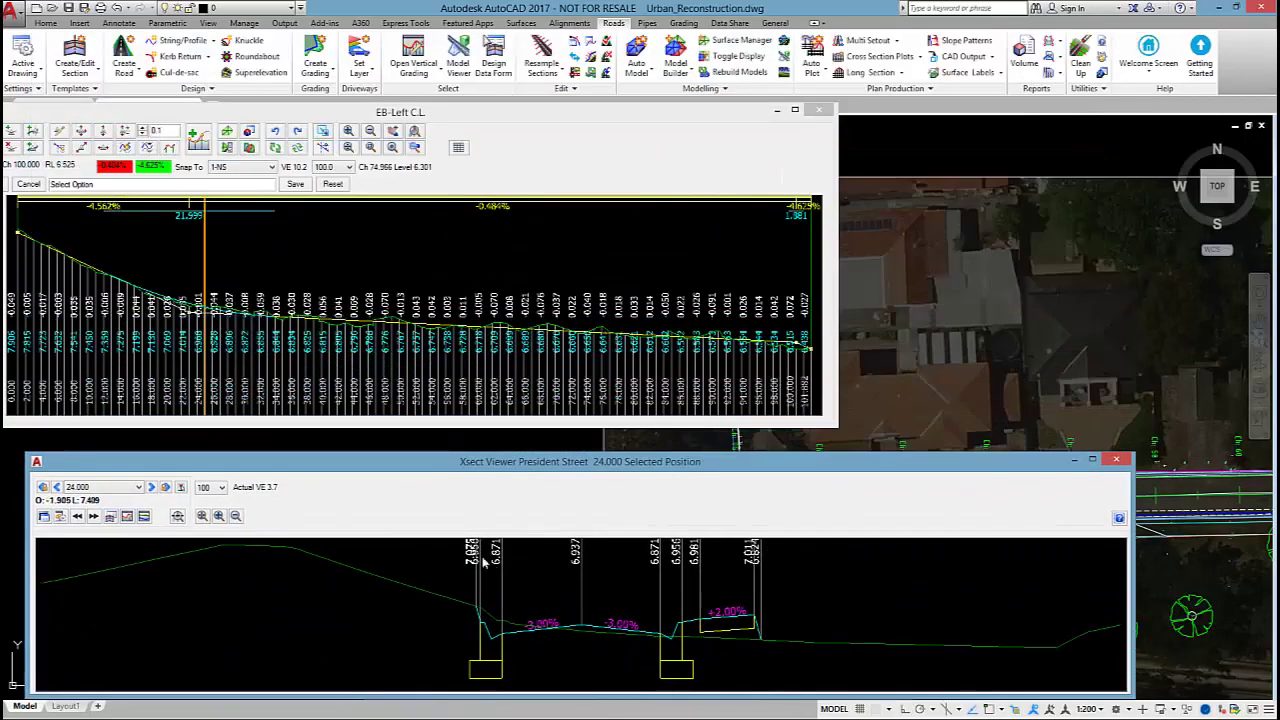
Turn on code labels in the display settings of President Street's cross-section view.
left_click(59, 516)
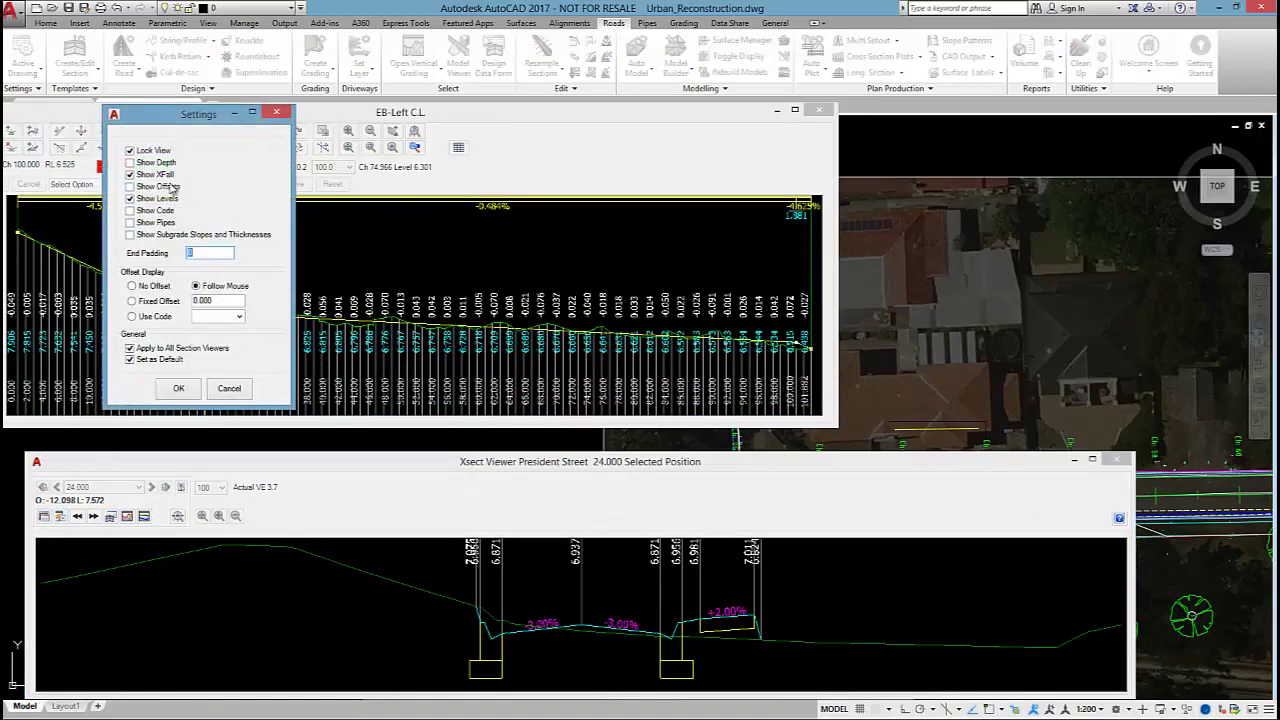
left_click(165, 211)
left_click(178, 389)
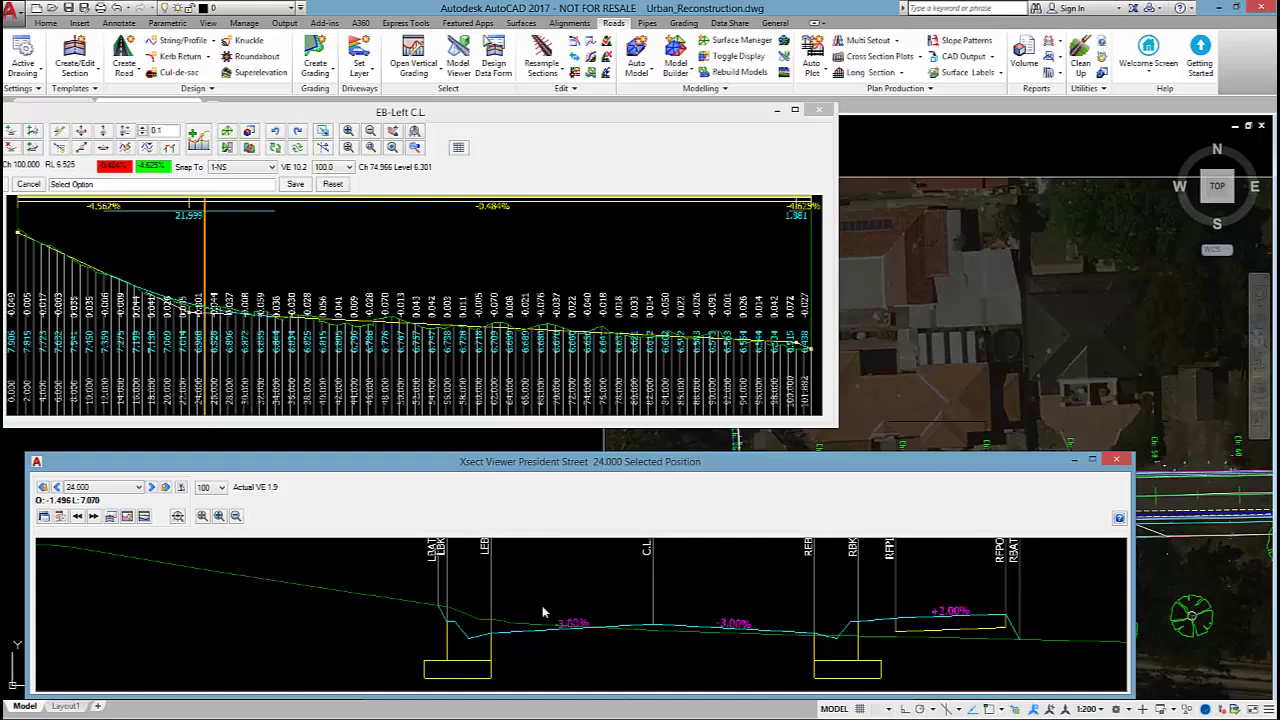
left_click_drag(605, 464, 645, 461)
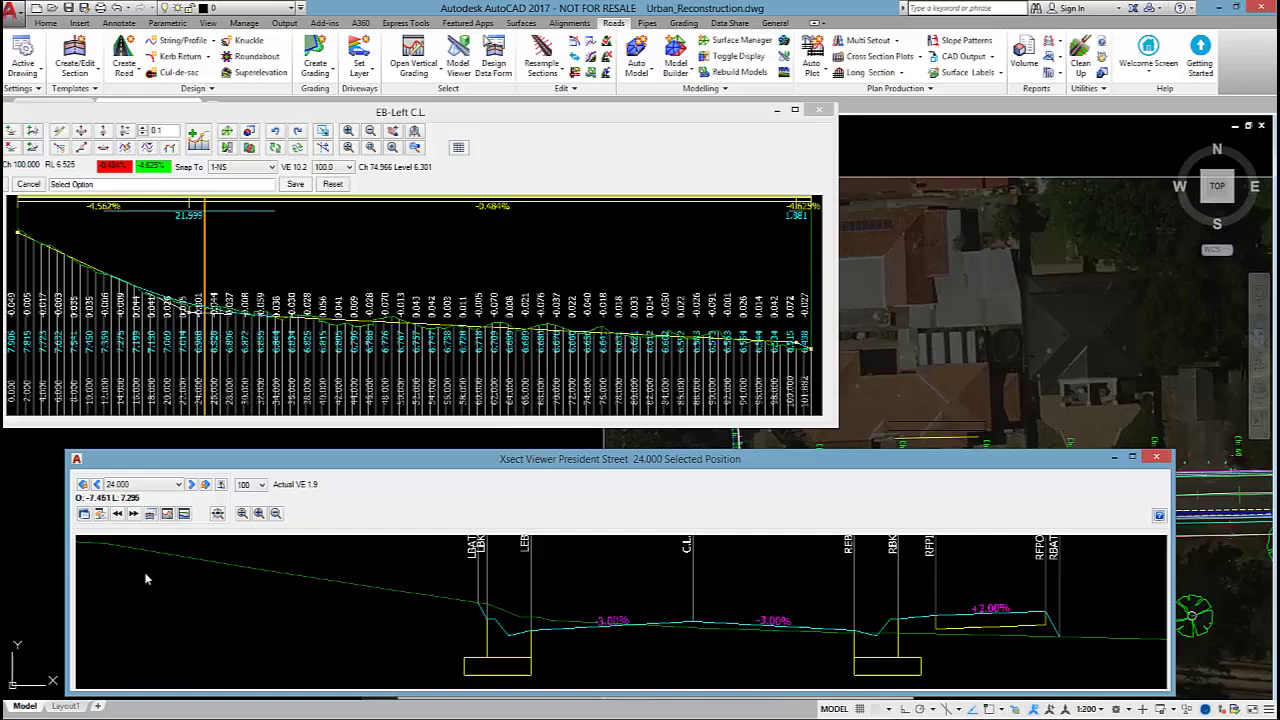
Add the EB-Left alignment as a default cross-section display object for all roads, from chainage 0 to 10000.
left_click(100, 516)
left_click(192, 180)
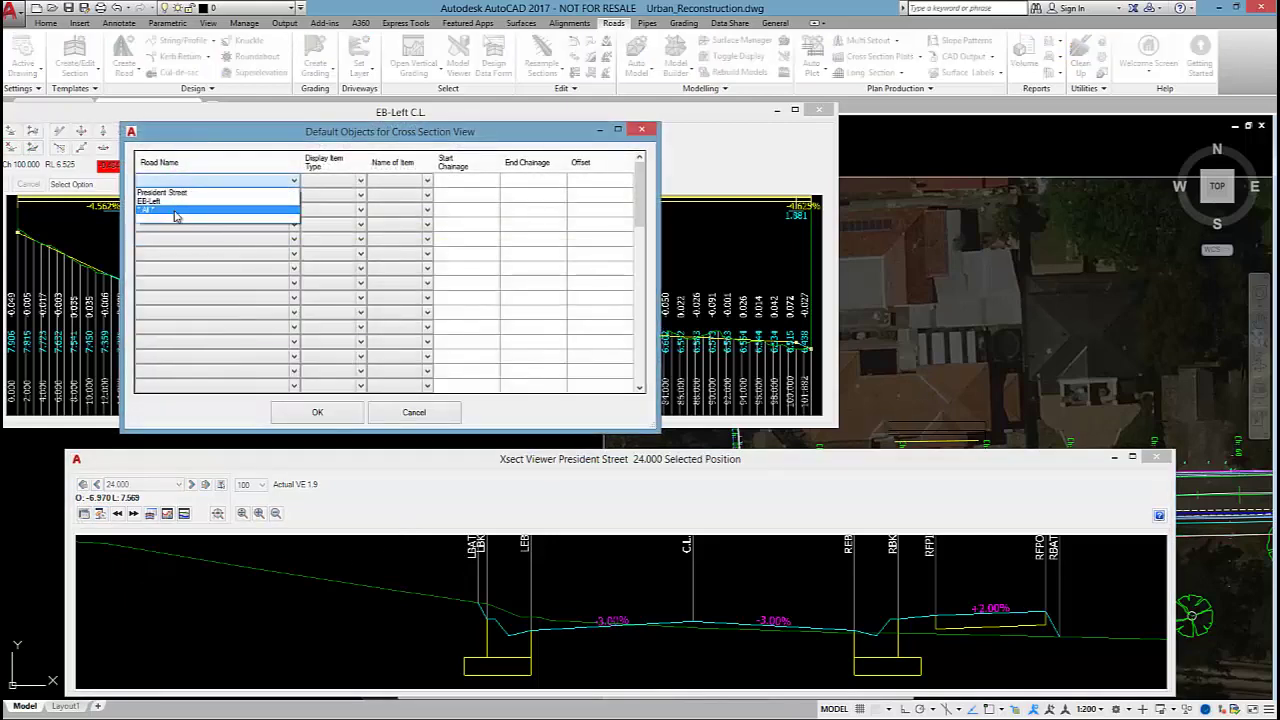
left_click(175, 212)
left_click(318, 182)
left_click(324, 203)
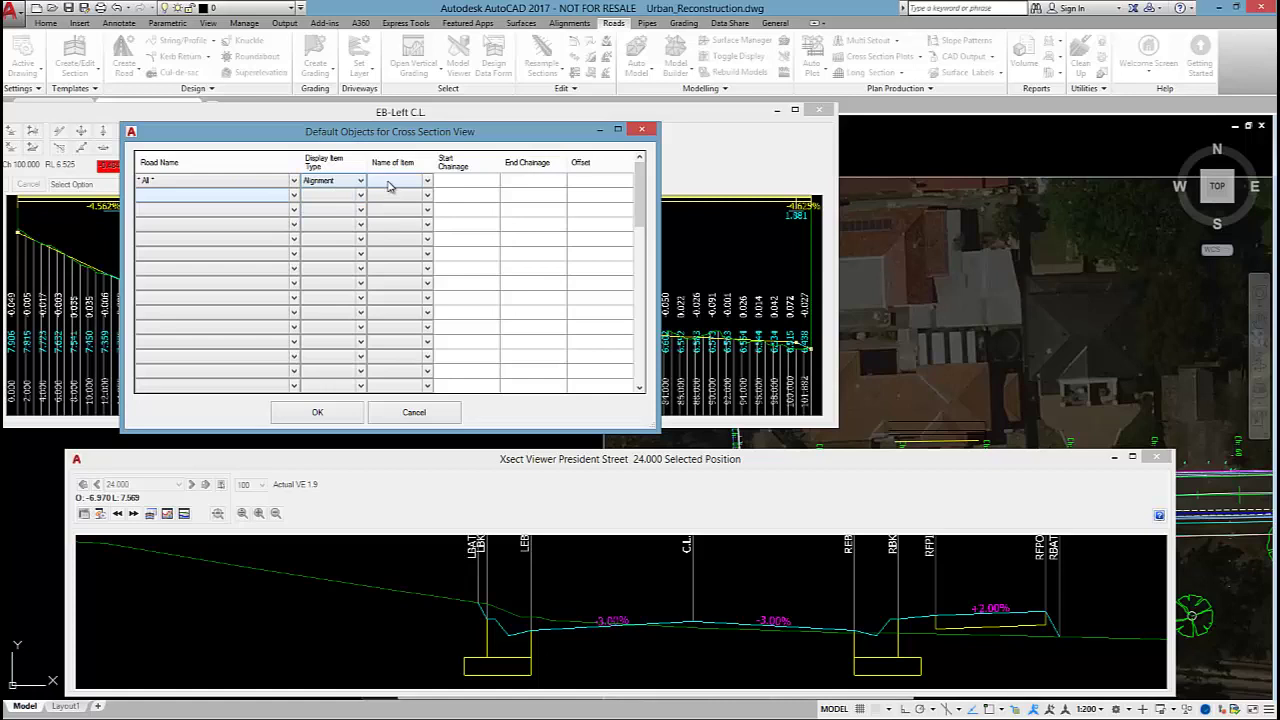
left_click(389, 184)
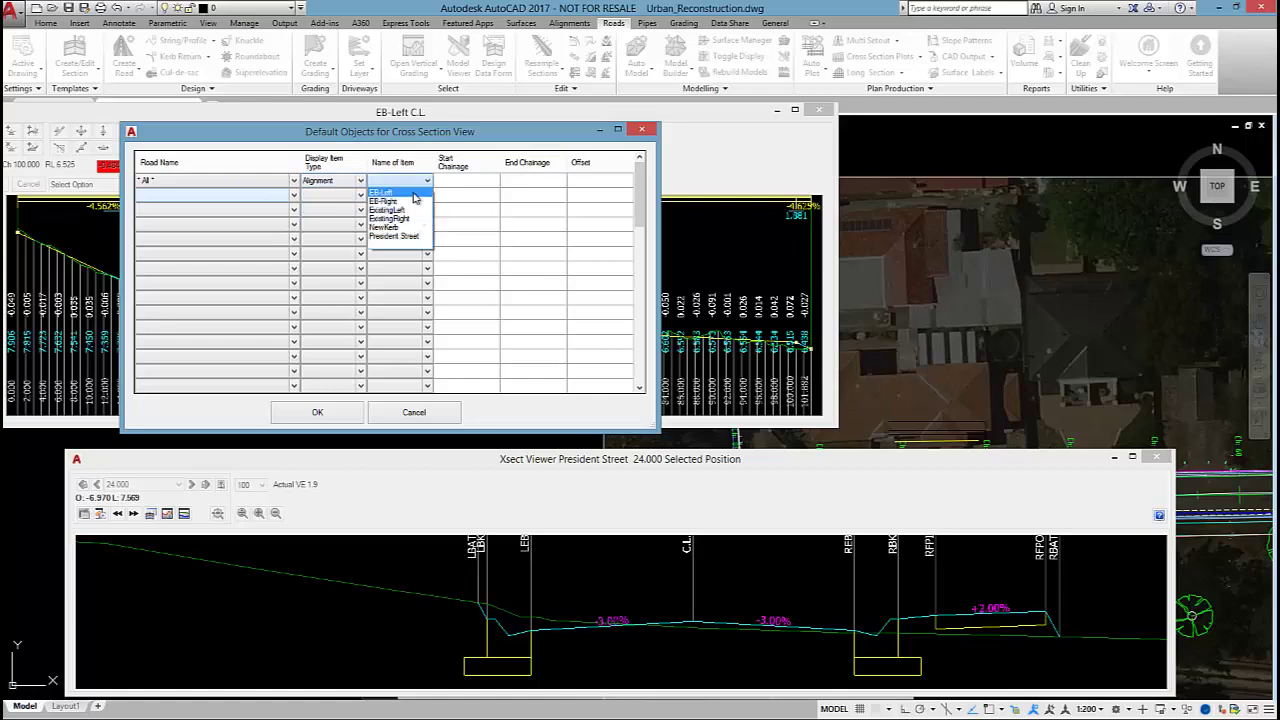
left_click(414, 194)
left_click(460, 179)
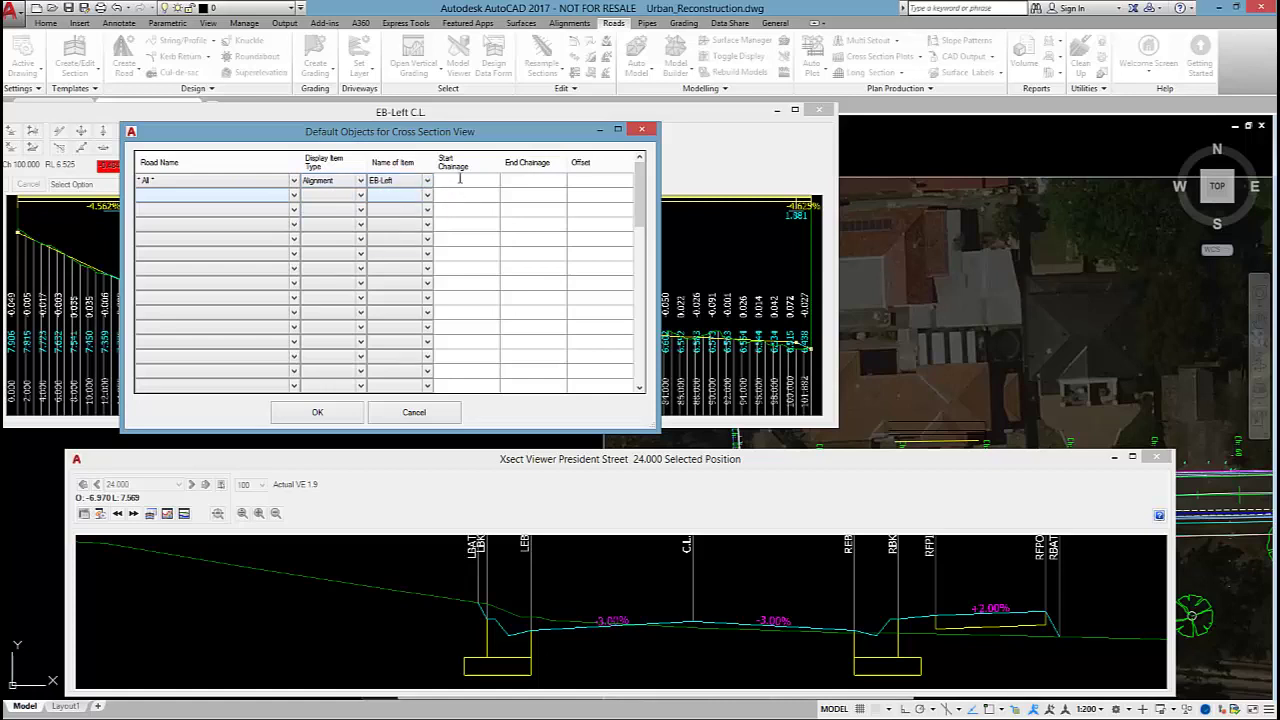
type("0")
Add the EB-Left road as a second default cross-section object for all roads, from chainage 0 to 100000, and apply the settings.
left_click(258, 196)
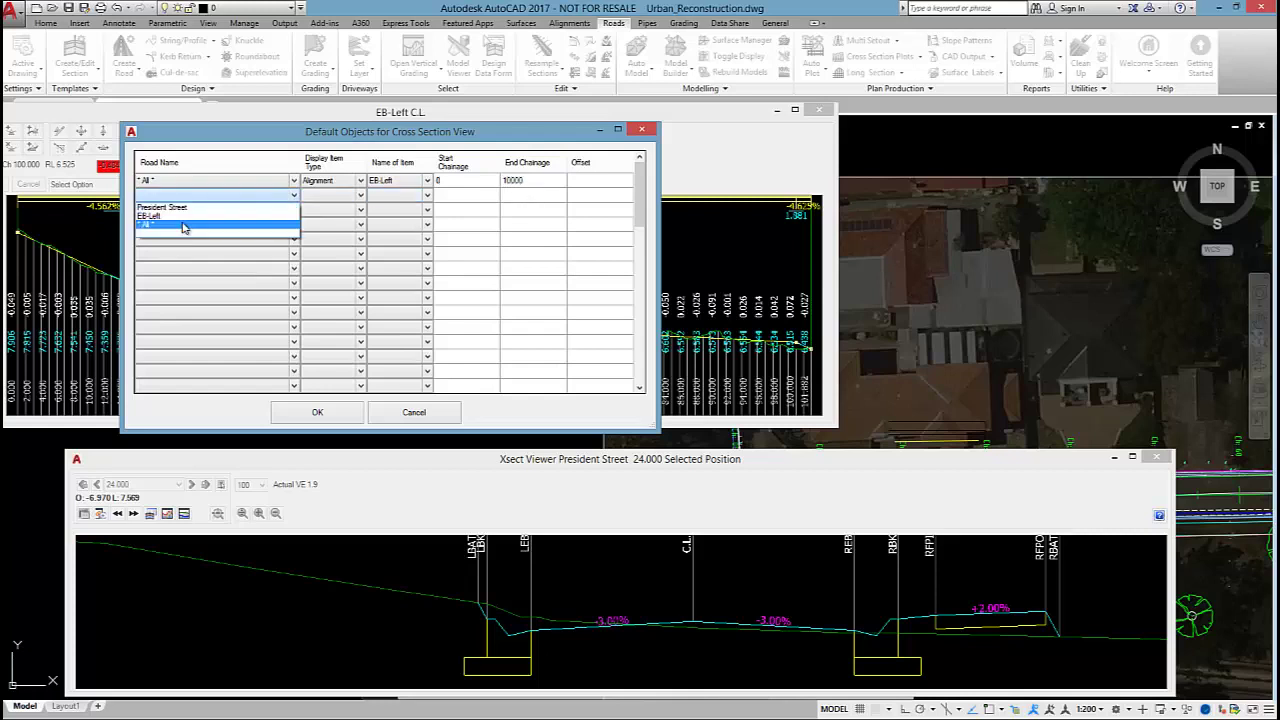
left_click(183, 227)
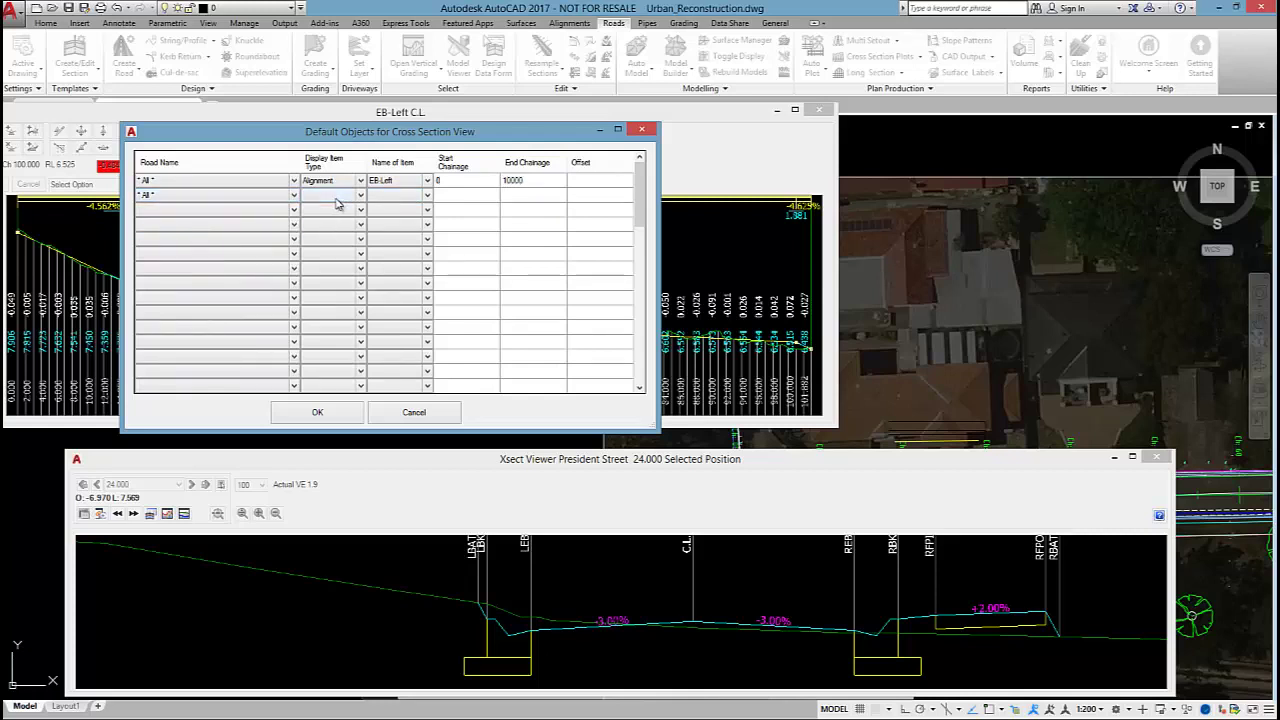
left_click(336, 203)
left_click(336, 203)
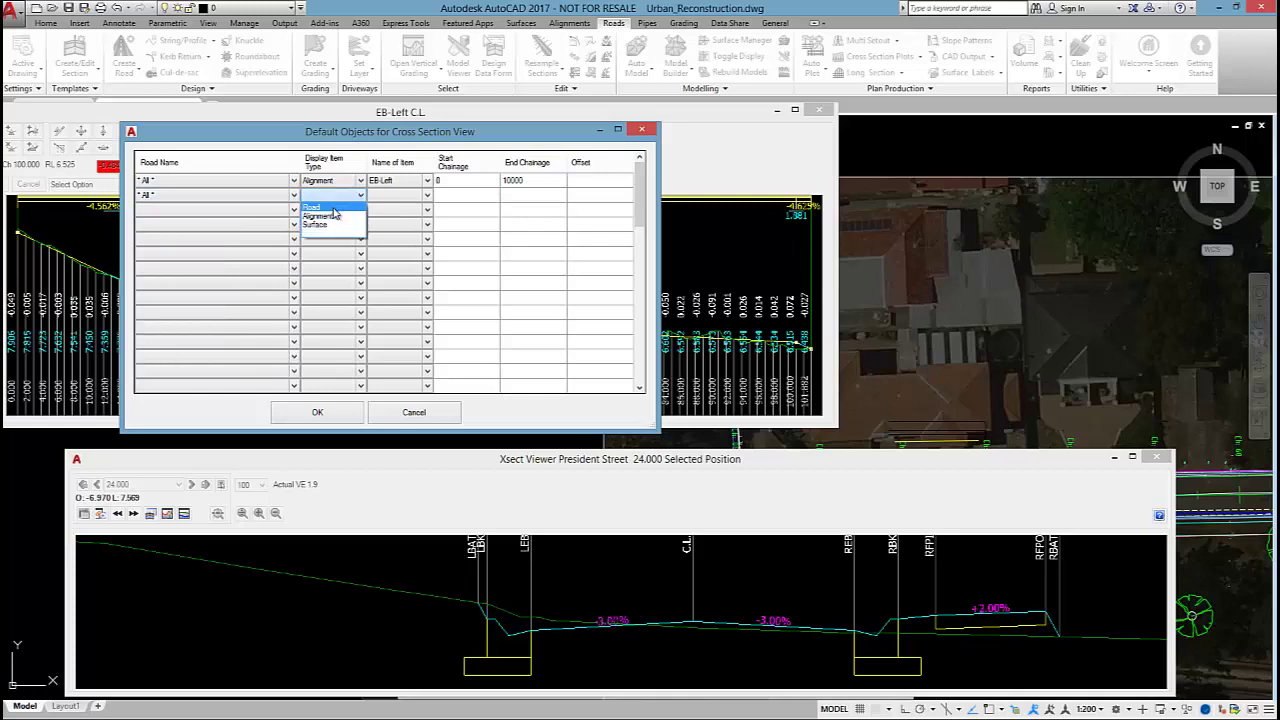
left_click(323, 205)
left_click(379, 197)
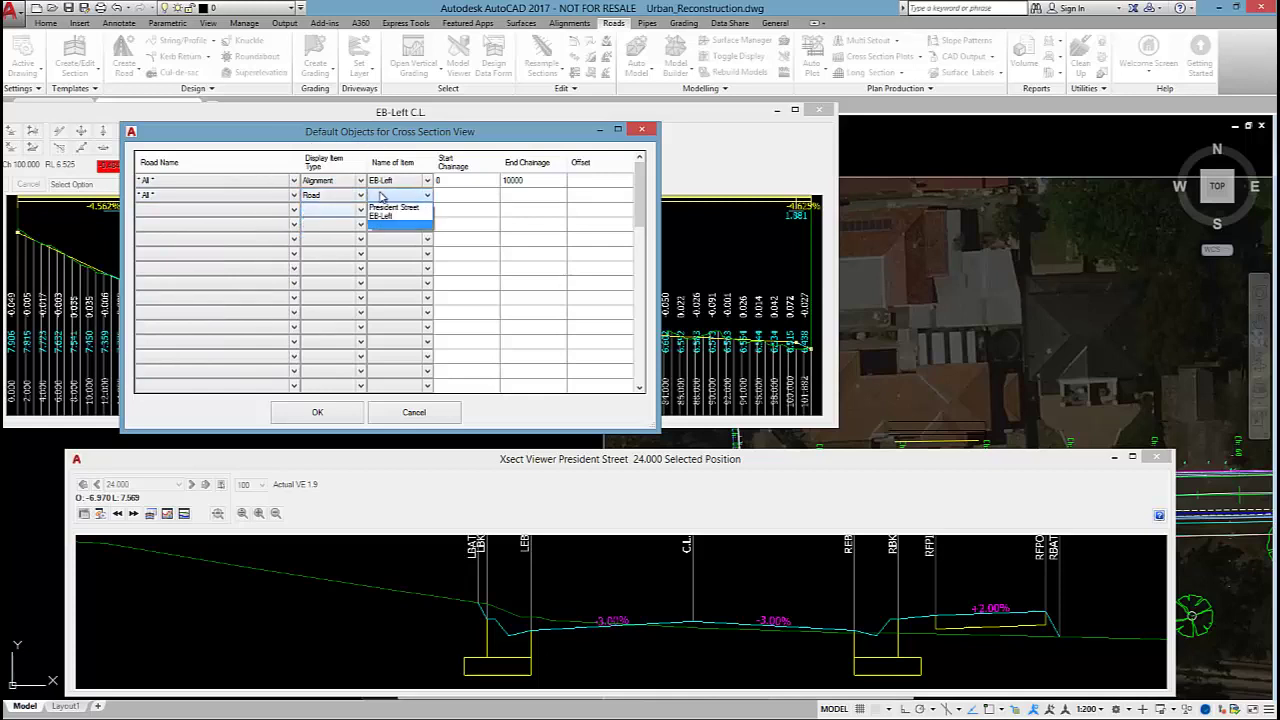
left_click(385, 216)
left_click(461, 195)
type("0")
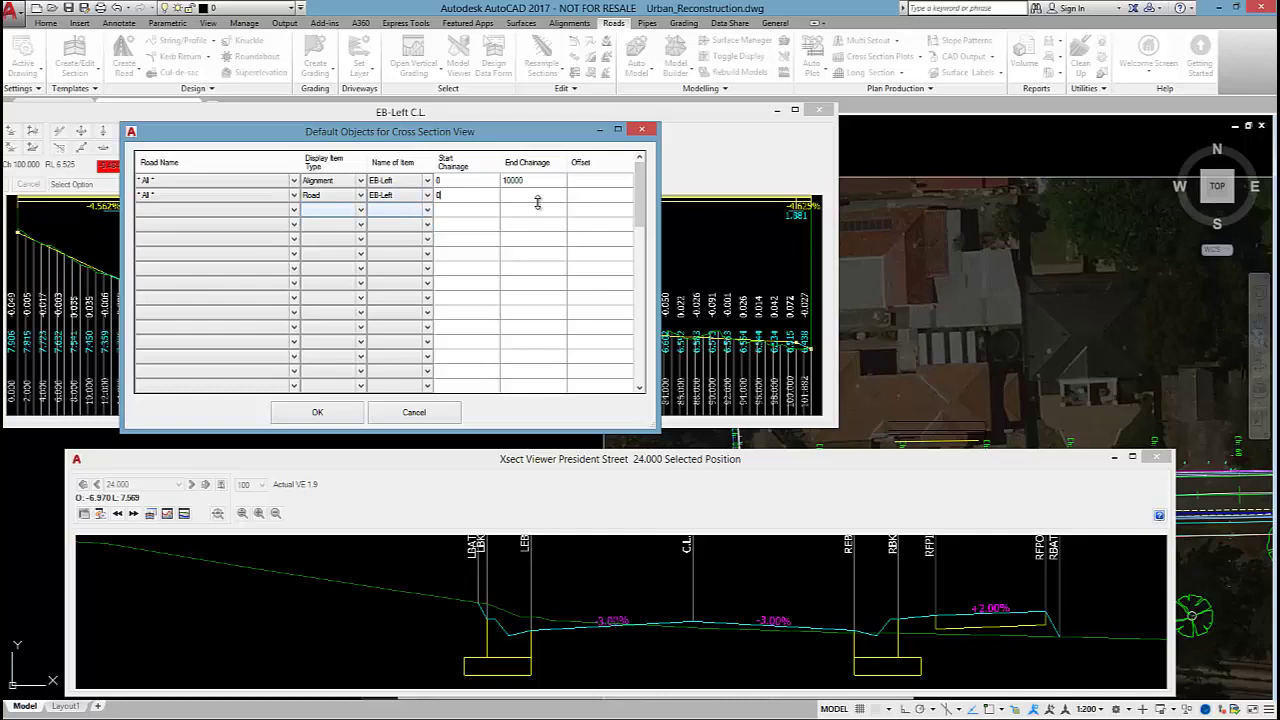
type("100000")
left_click(338, 416)
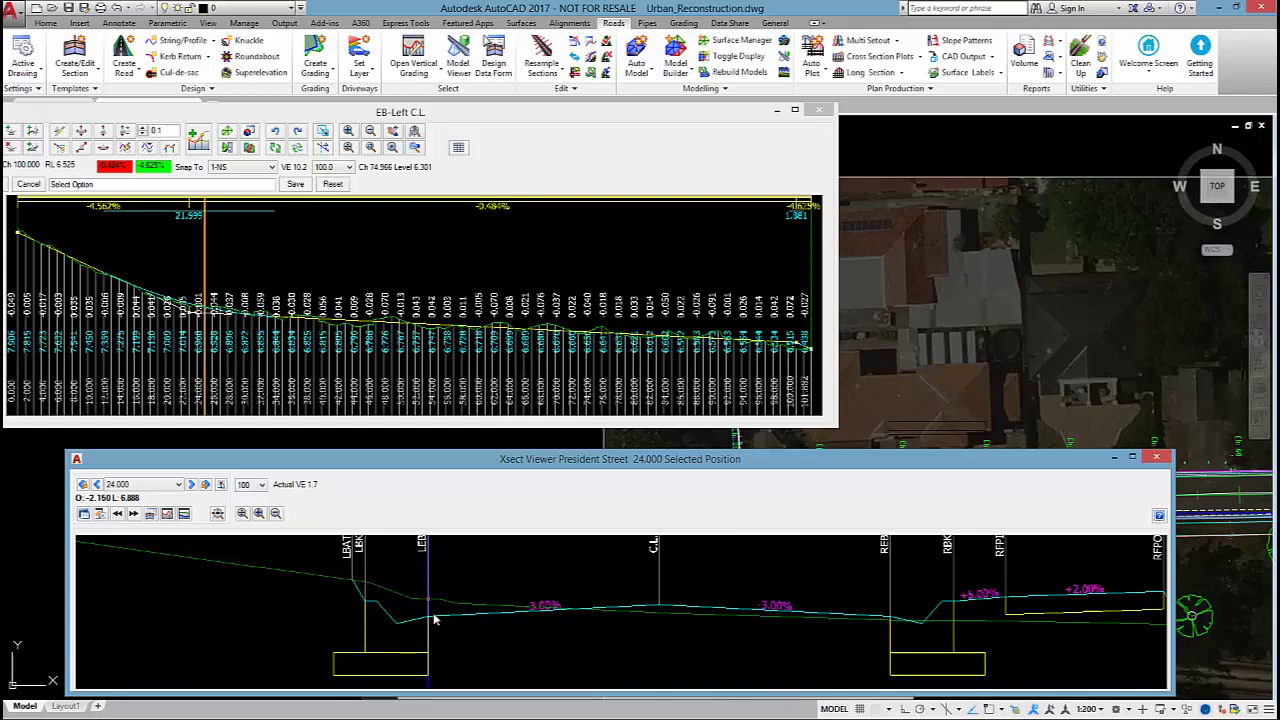
Lower the EB-Left profile's intersection point at chainage 22 to about RL 6.73 and check the left edge in the cross section.
left_click(428, 622)
left_click(429, 604)
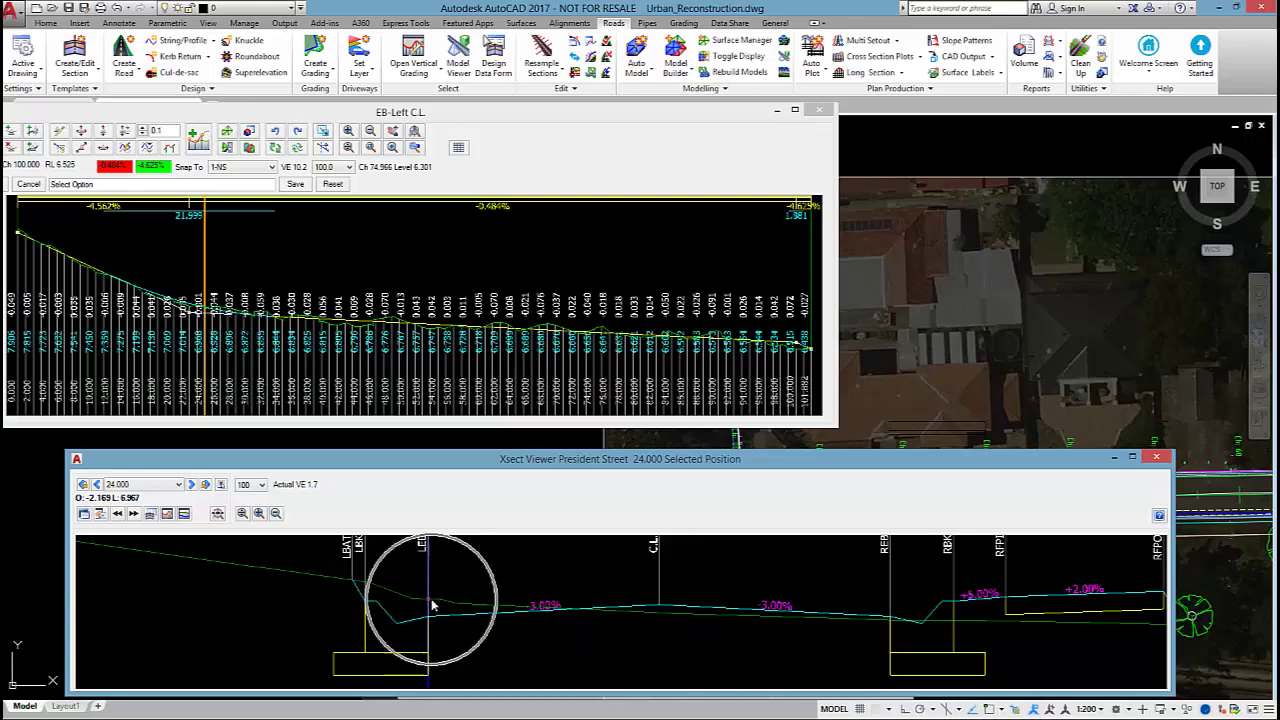
left_click(103, 131)
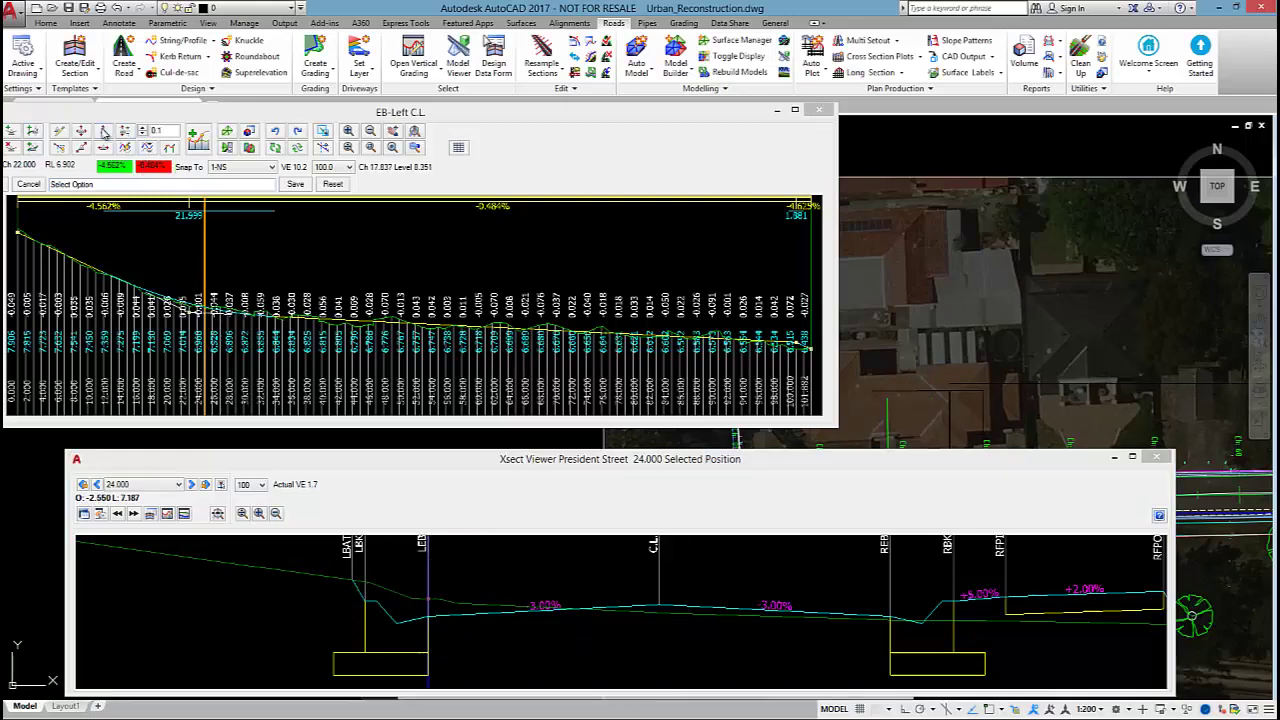
left_click(188, 313)
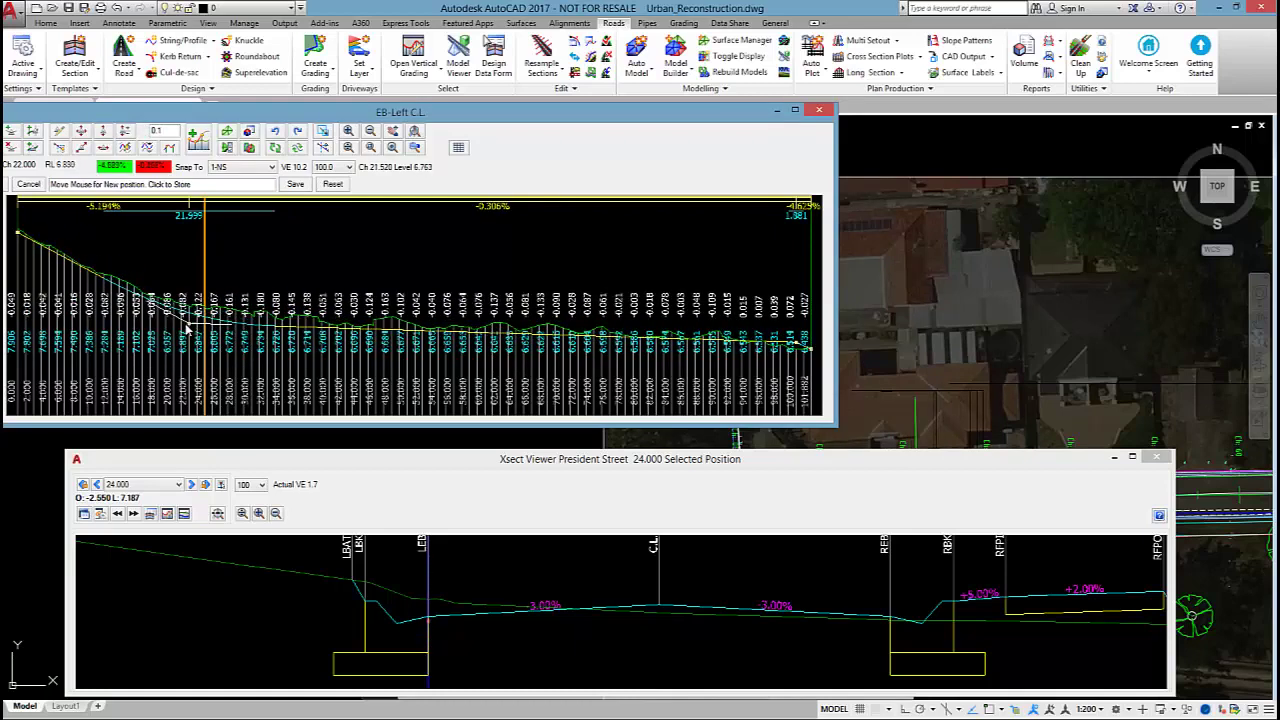
left_click(187, 330)
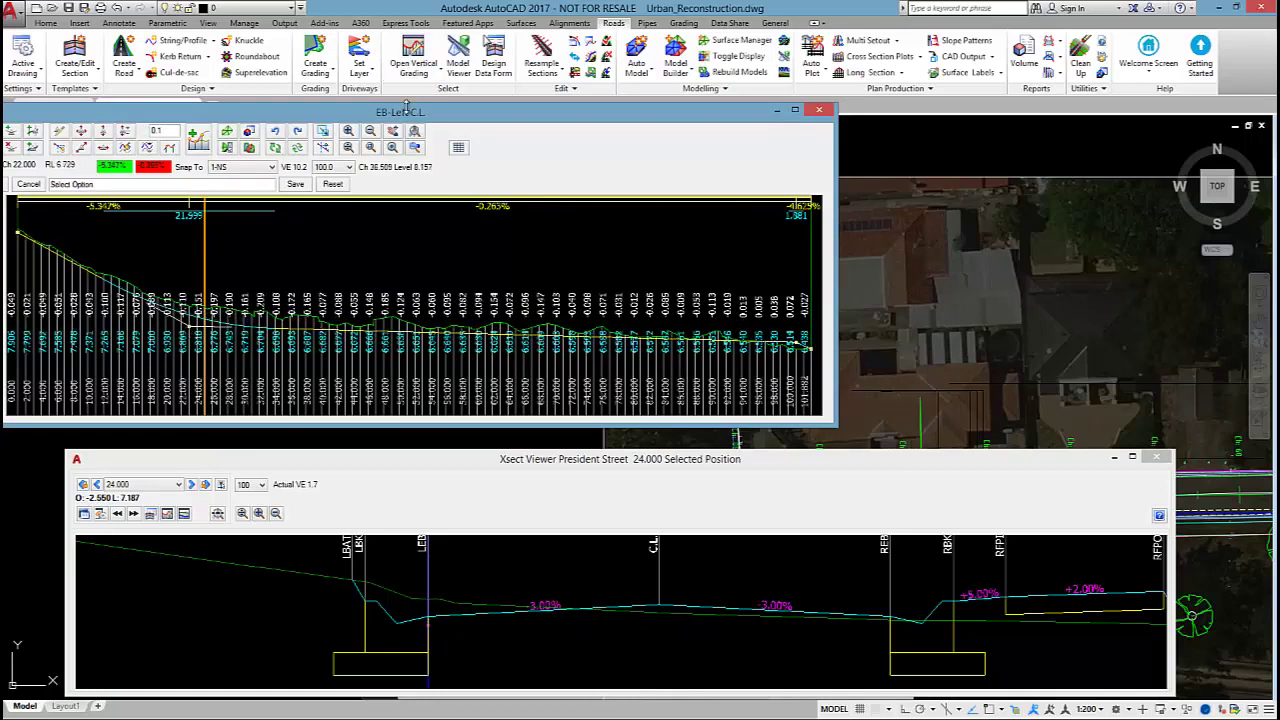
left_click(431, 628)
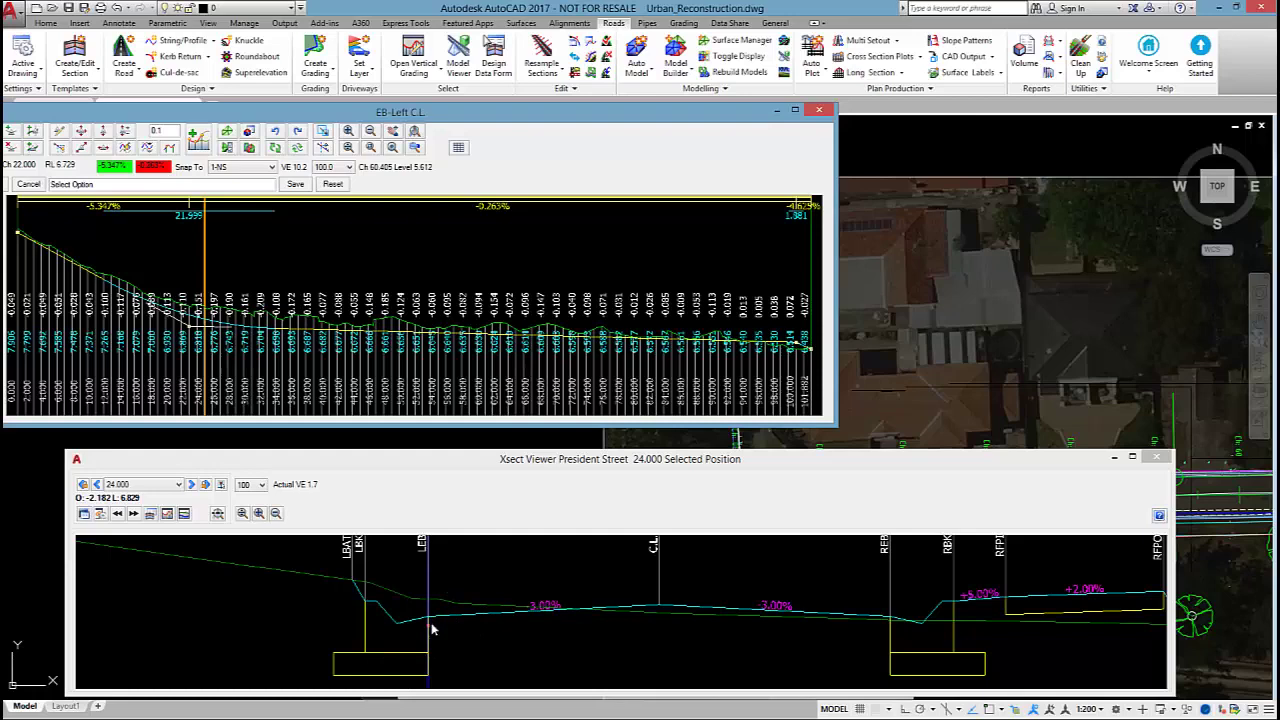
Open the design data form for President Street and select its Variations data.
scroll(1000, 275, "down", 3)
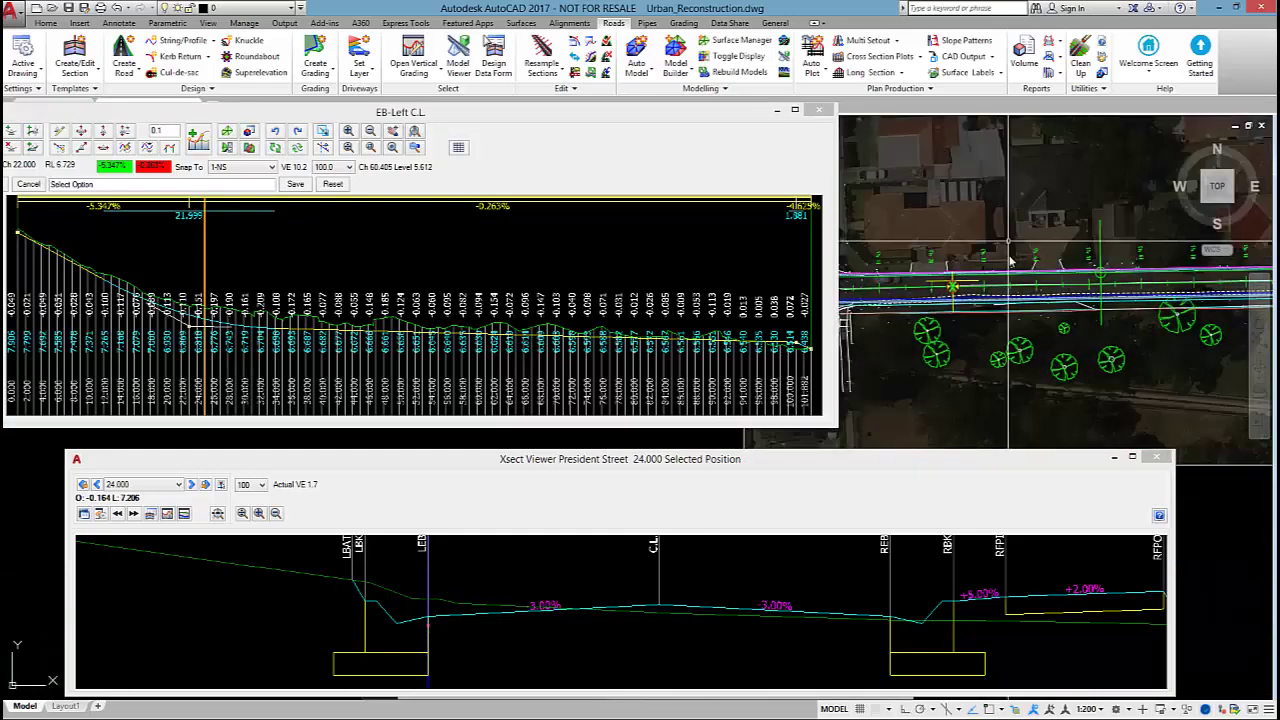
scroll(1010, 262, "up", 3)
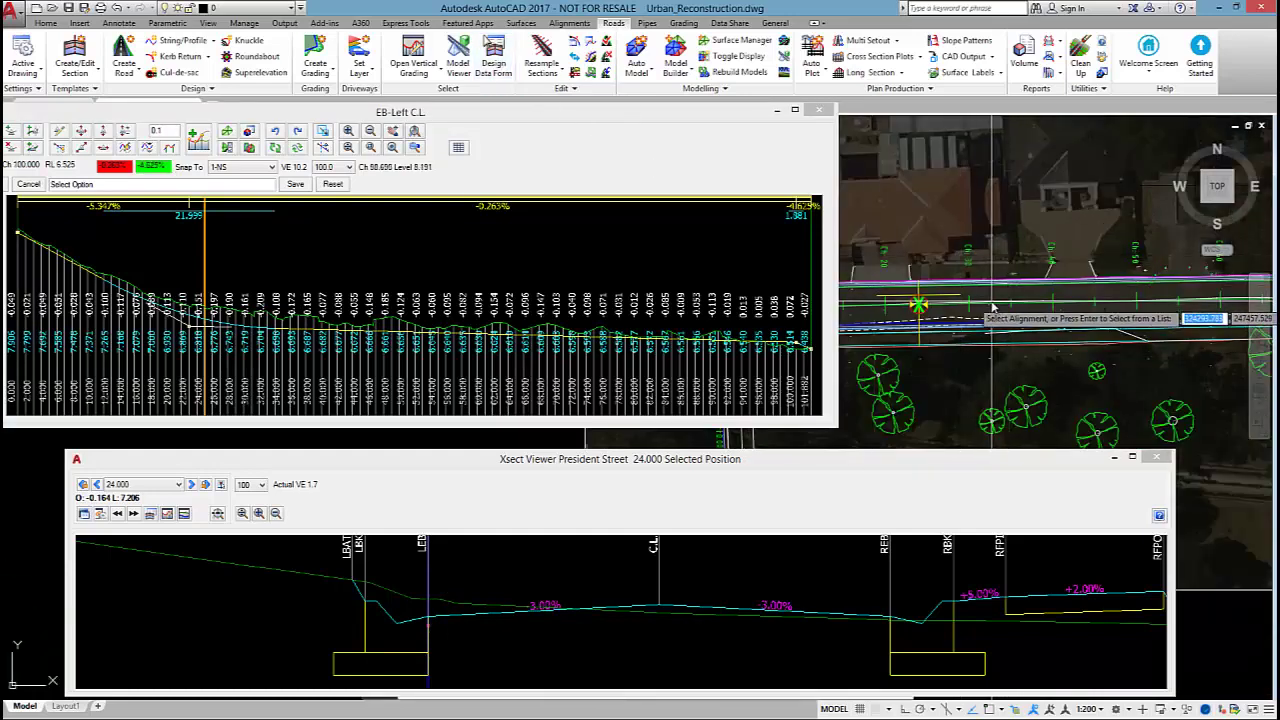
key("Return")
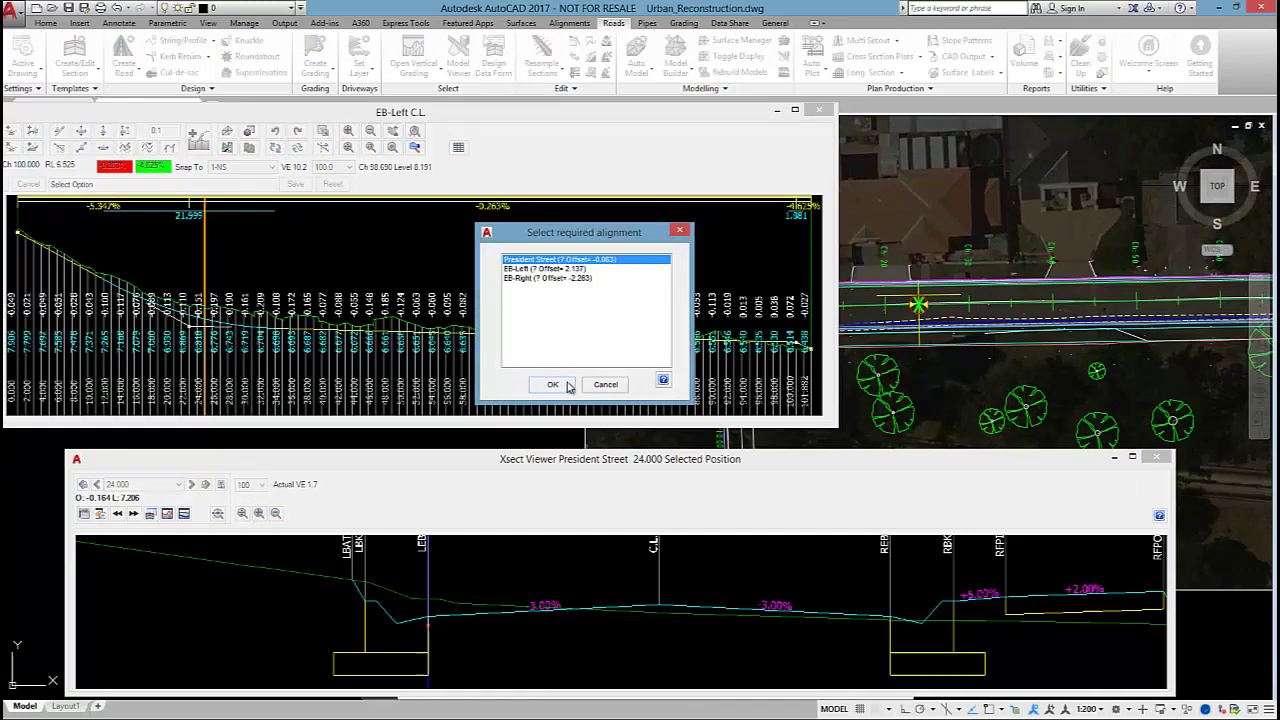
left_click(566, 386)
left_click(296, 164)
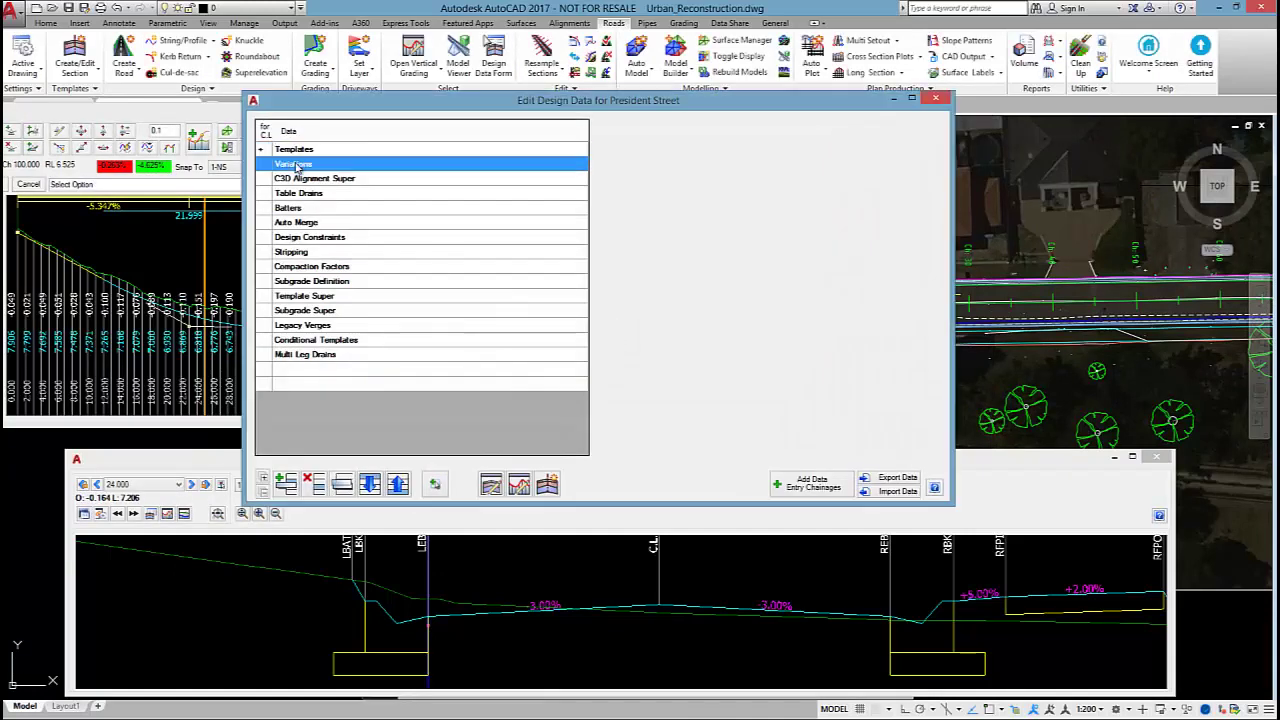
Start a Set Code Offsets &/or Levels to String variation for code LEB from chainage 0 to 10000.
left_click(286, 482)
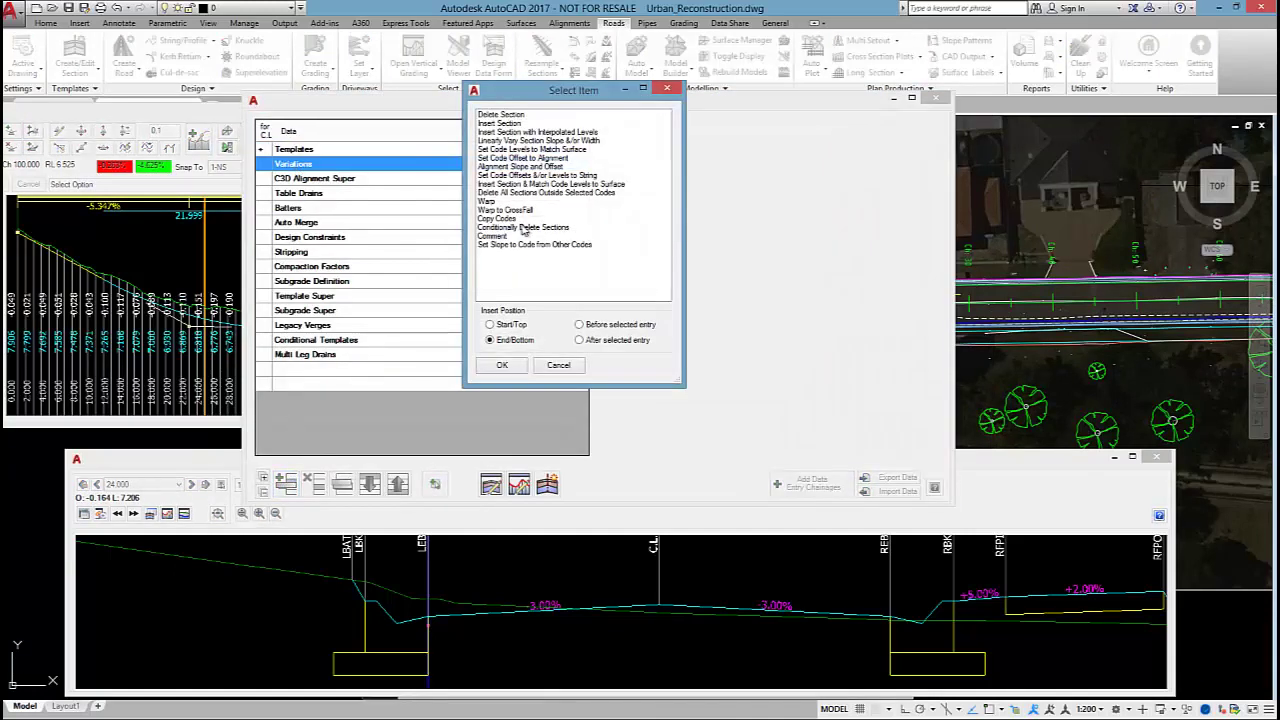
left_click(535, 176)
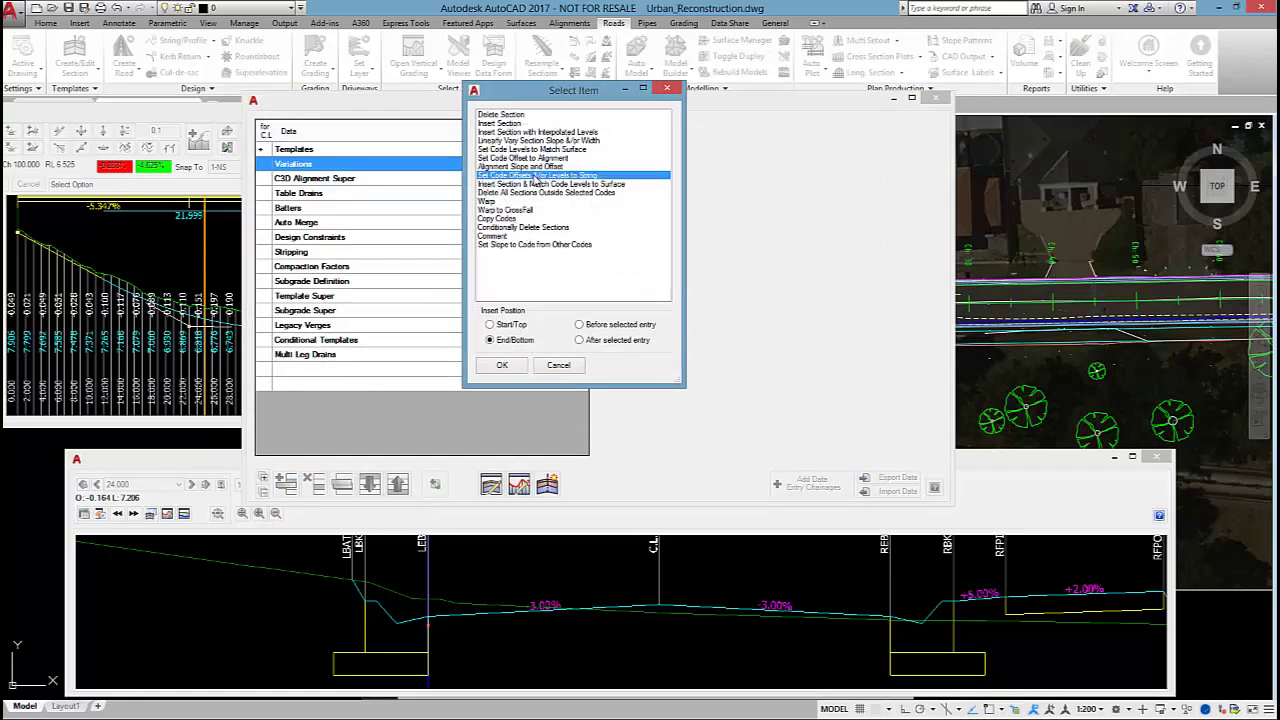
left_click(503, 365)
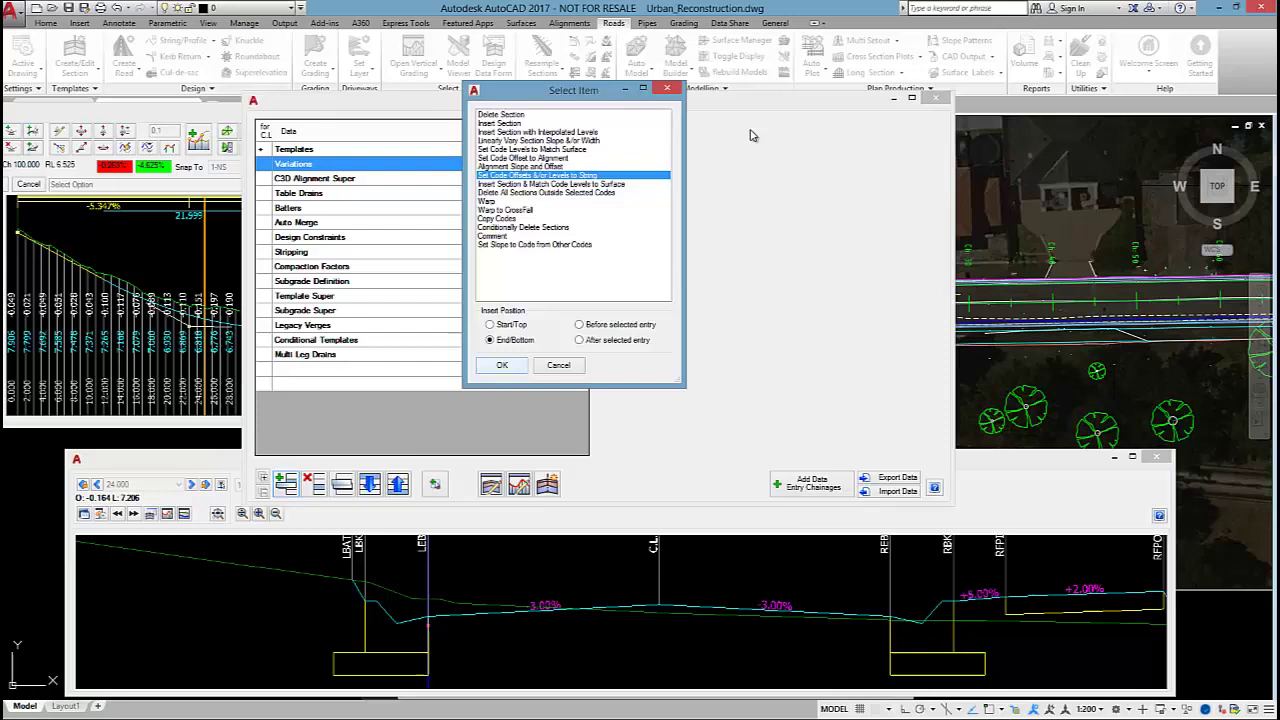
left_click(762, 162)
left_click(740, 207)
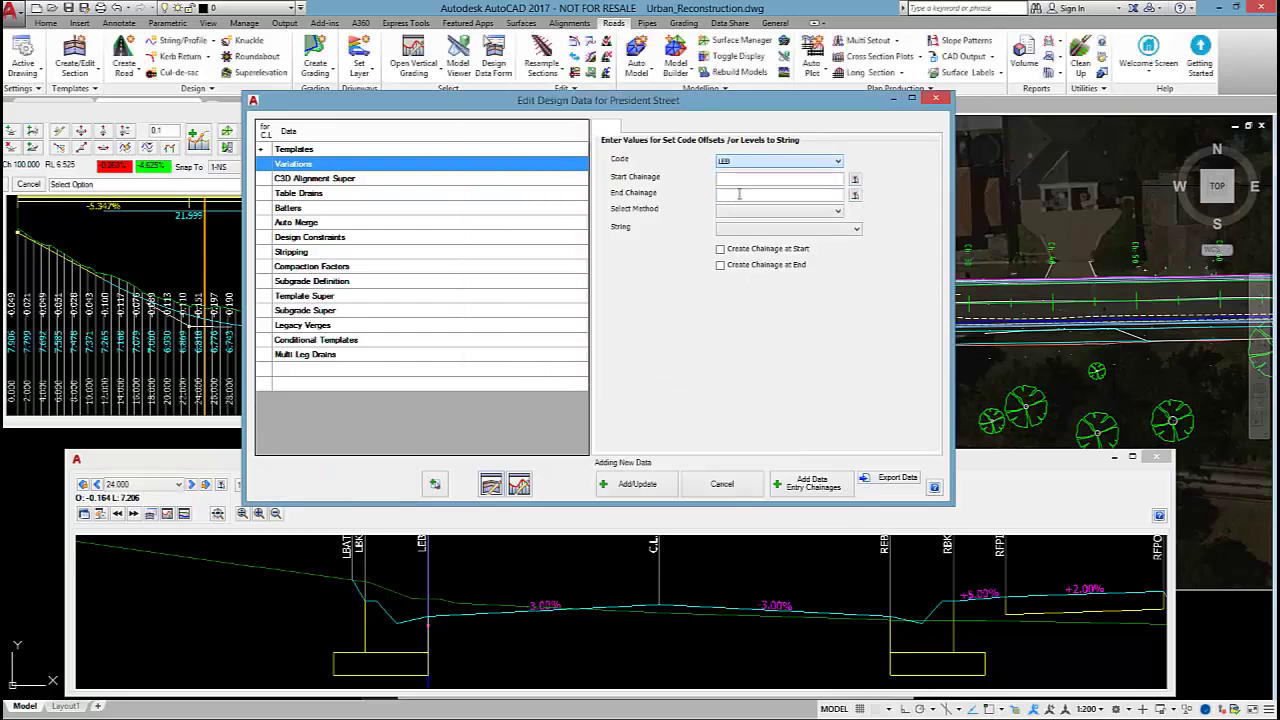
left_click(745, 178)
type("10000")
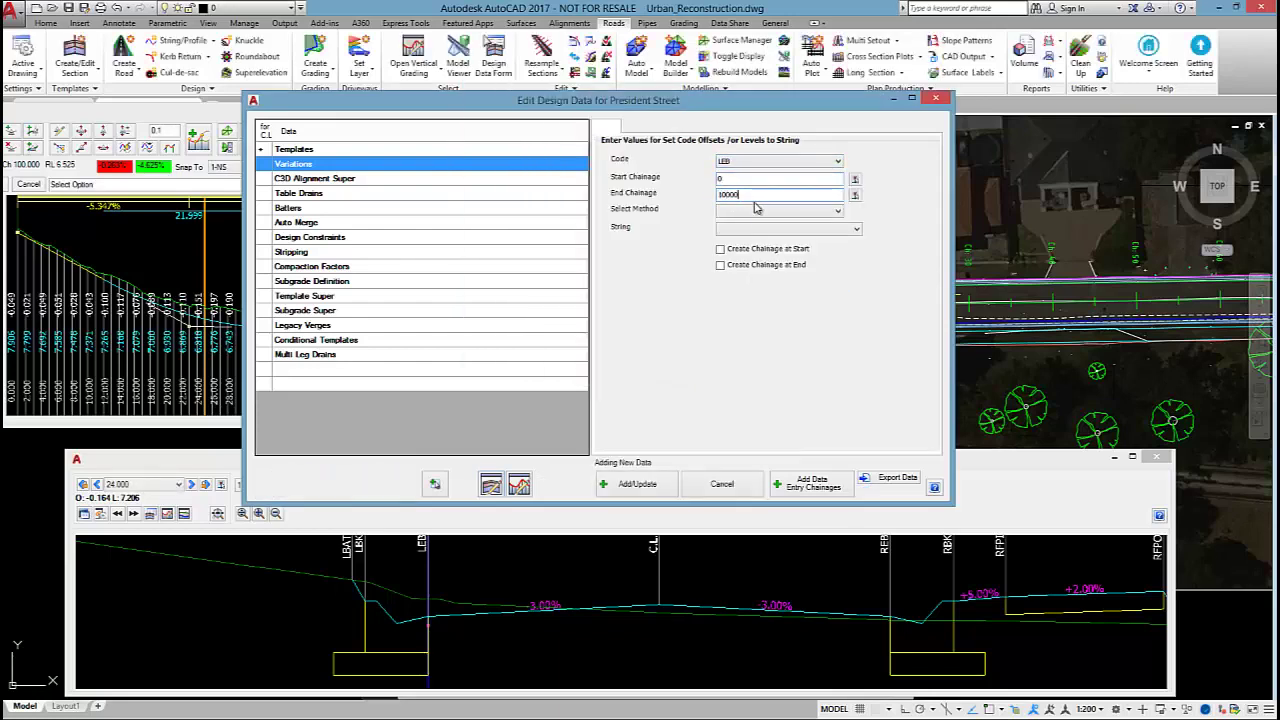
Set the variation's method to Hold Offset - Change Level with string EB-Left, add it, and close President Street's design data.
left_click(757, 208)
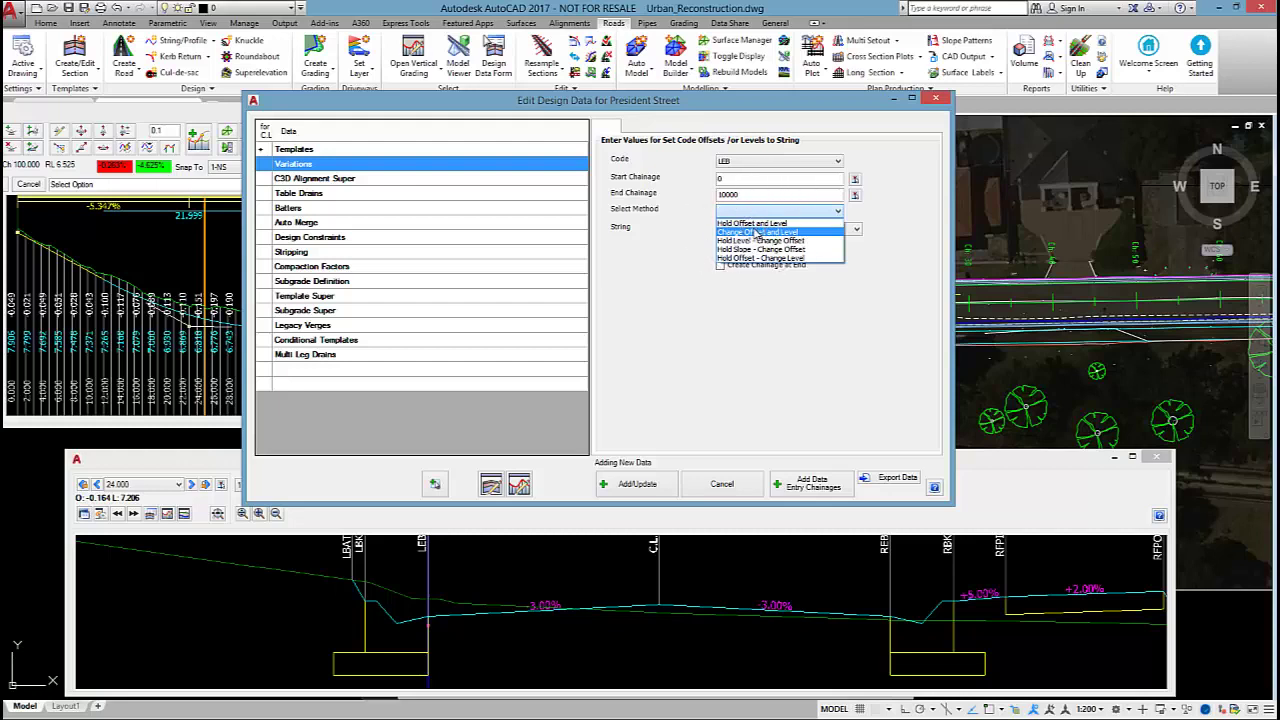
left_click(760, 258)
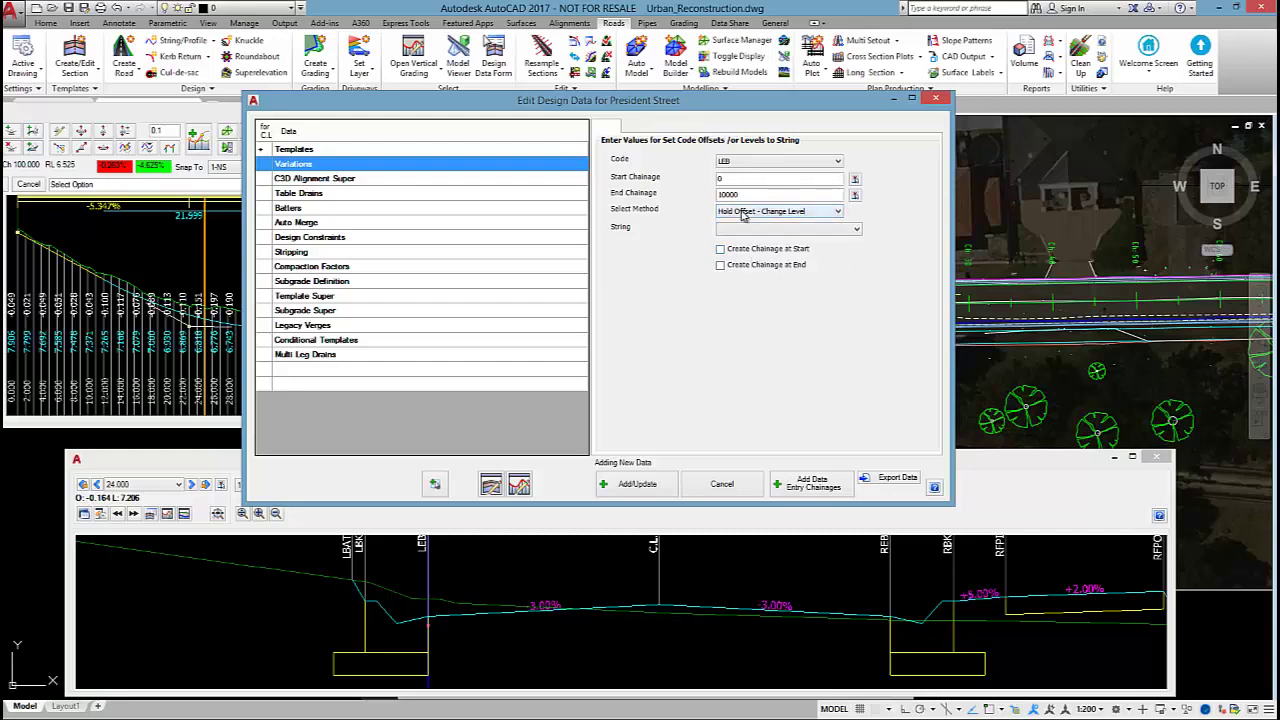
left_click(756, 234)
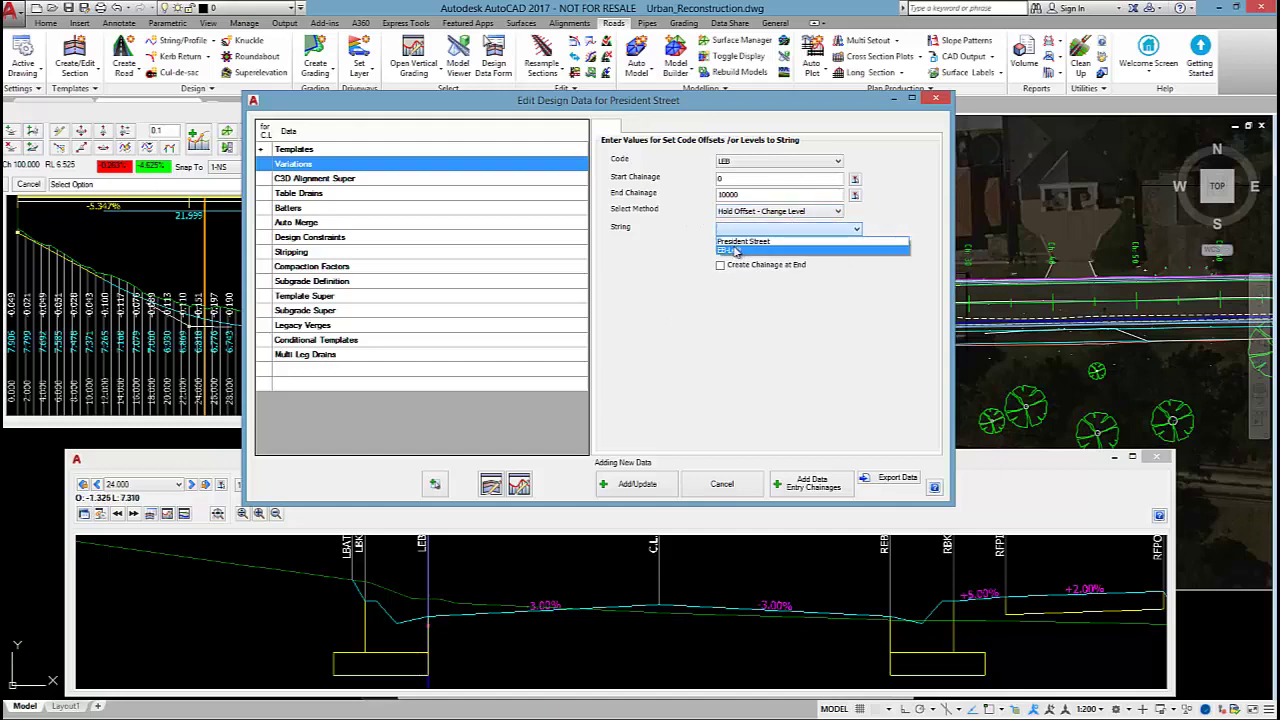
left_click(733, 251)
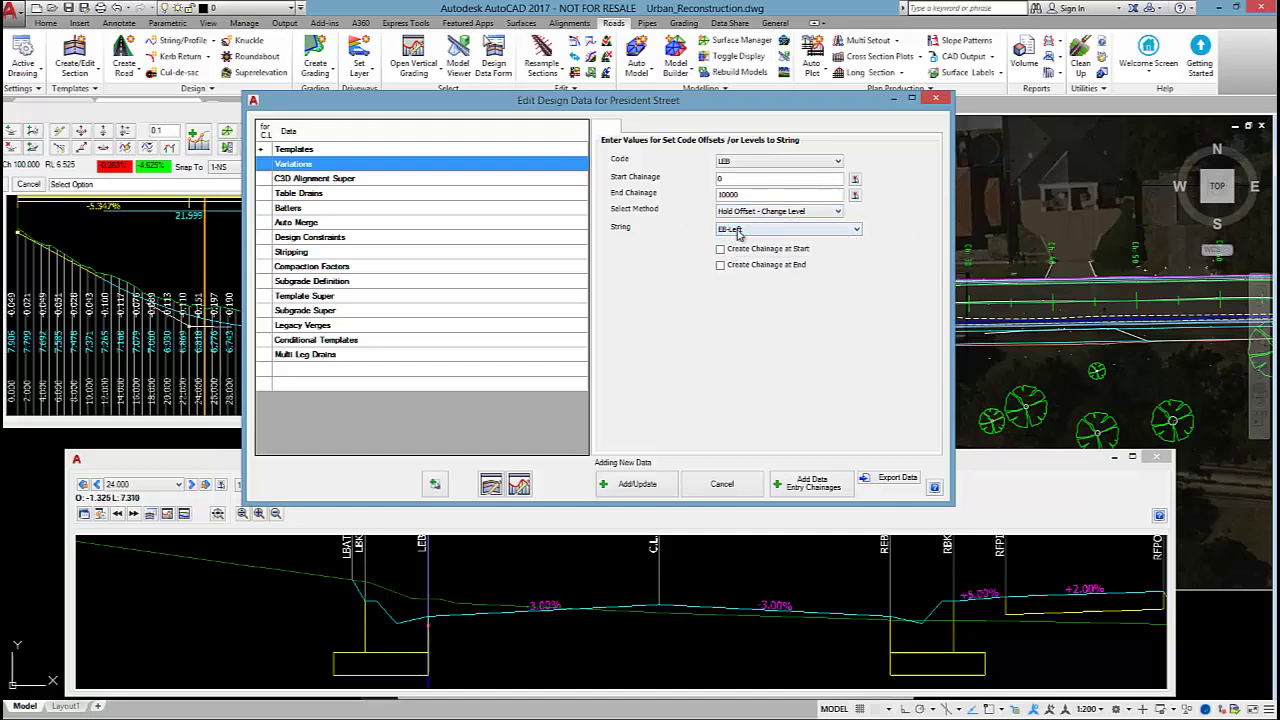
left_click(638, 486)
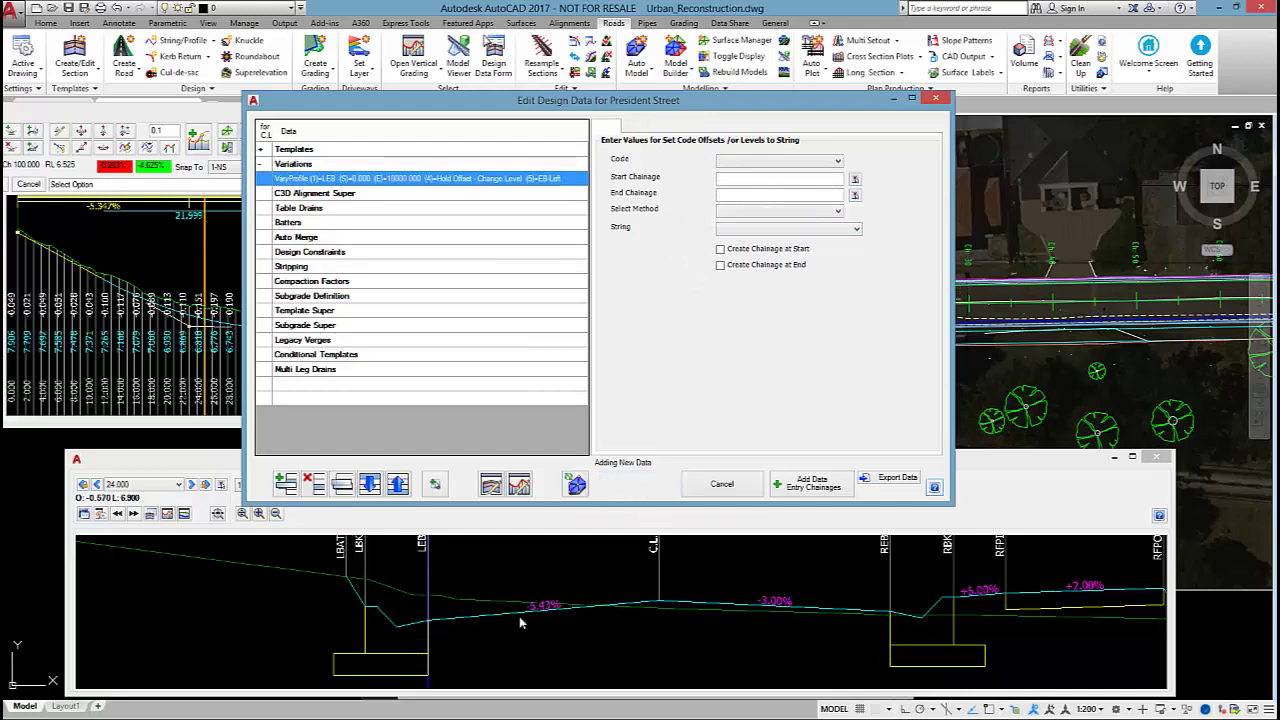
left_click(935, 97)
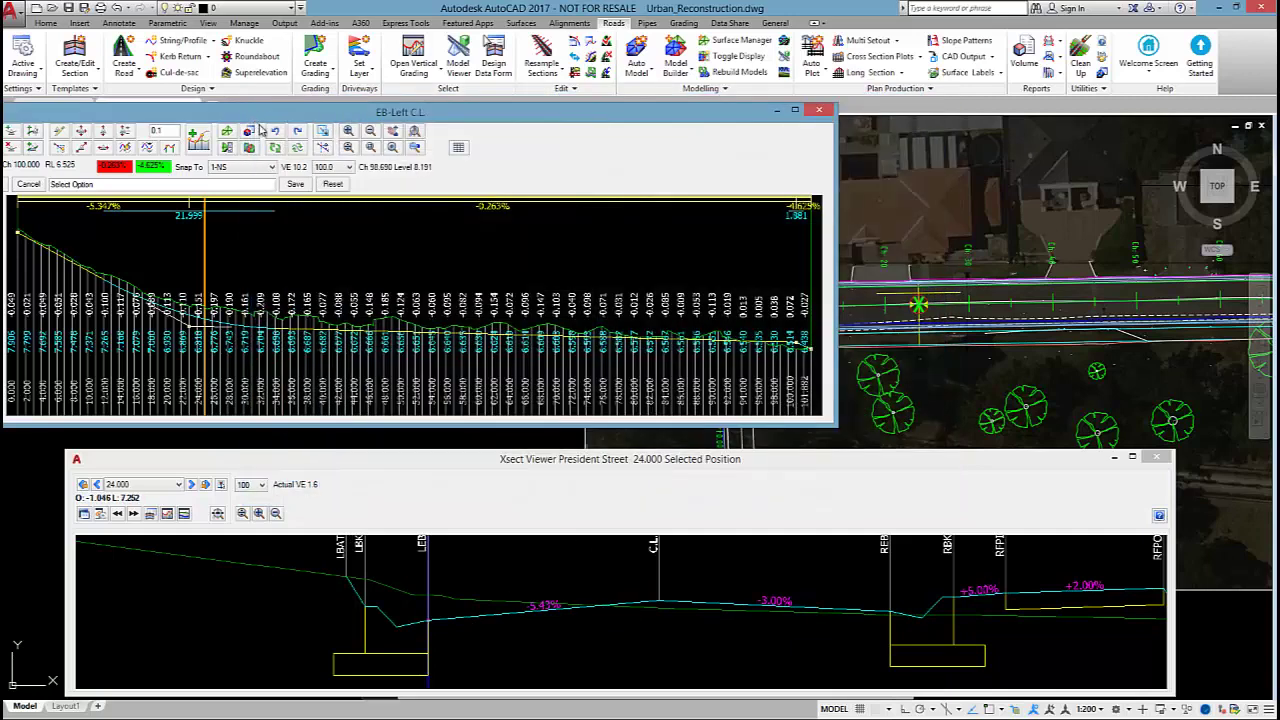
Raise the EB-Left profile's intersection point at chainage 22 to about RL 6.855.
left_click_drag(298, 108, 416, 114)
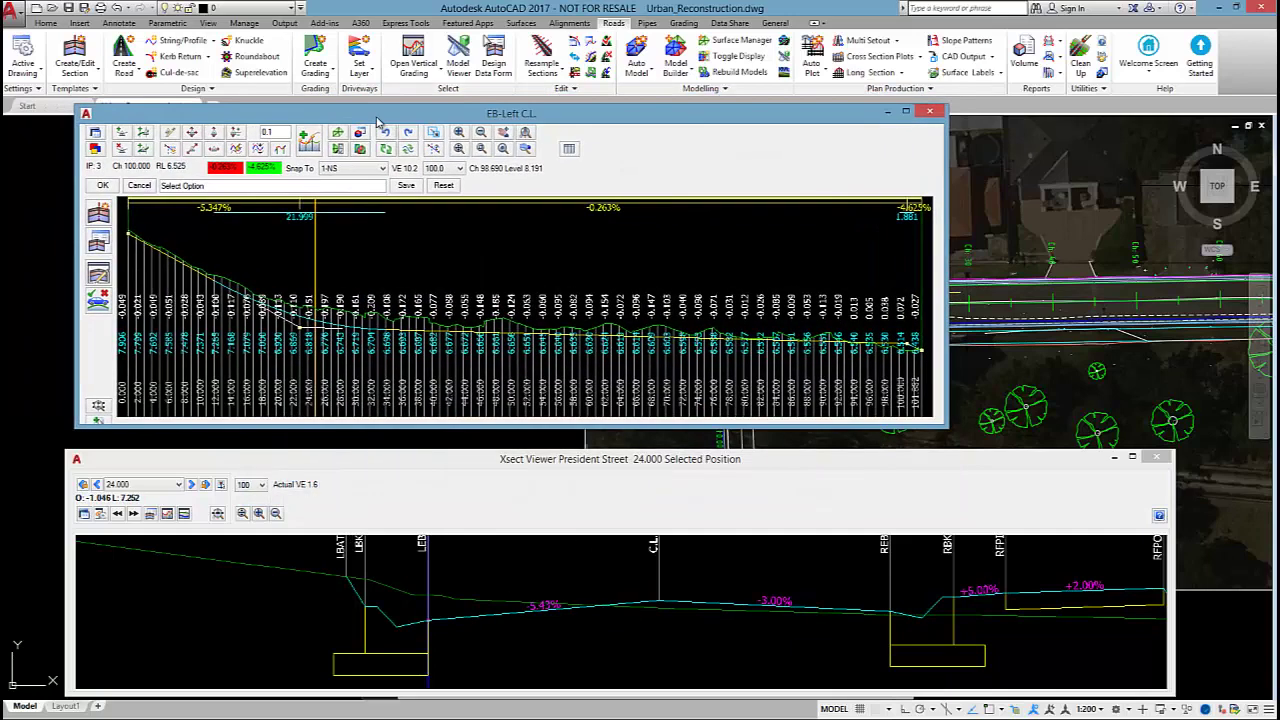
left_click(213, 132)
left_click(298, 335)
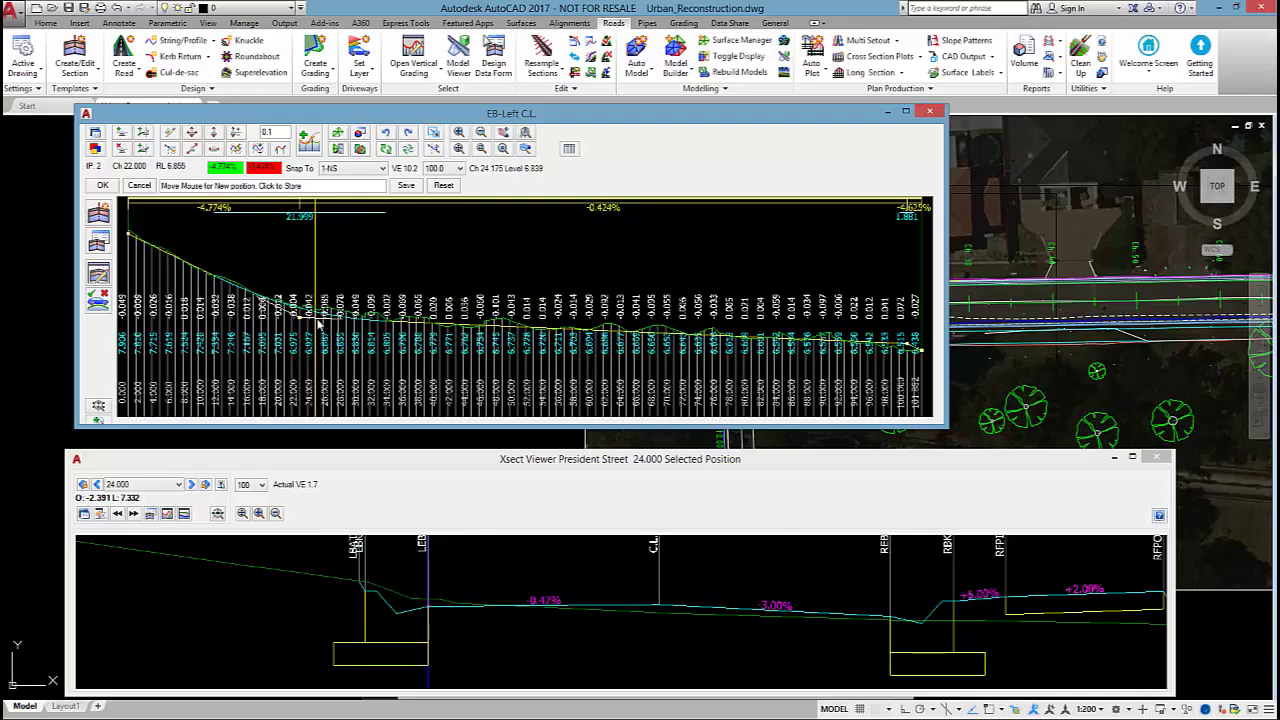
left_click(312, 320)
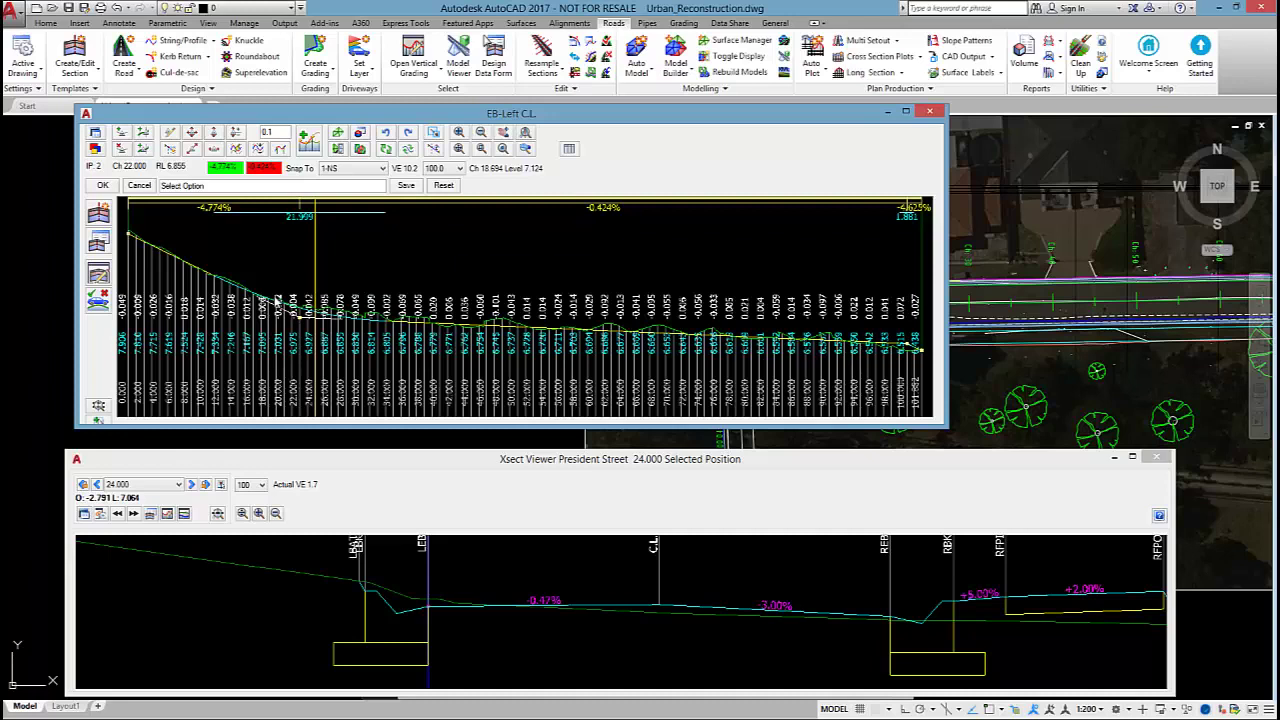
Open the design data for EB-Left and start a From Alignment - Design Surface entry under Design Constraints.
left_click(110, 248)
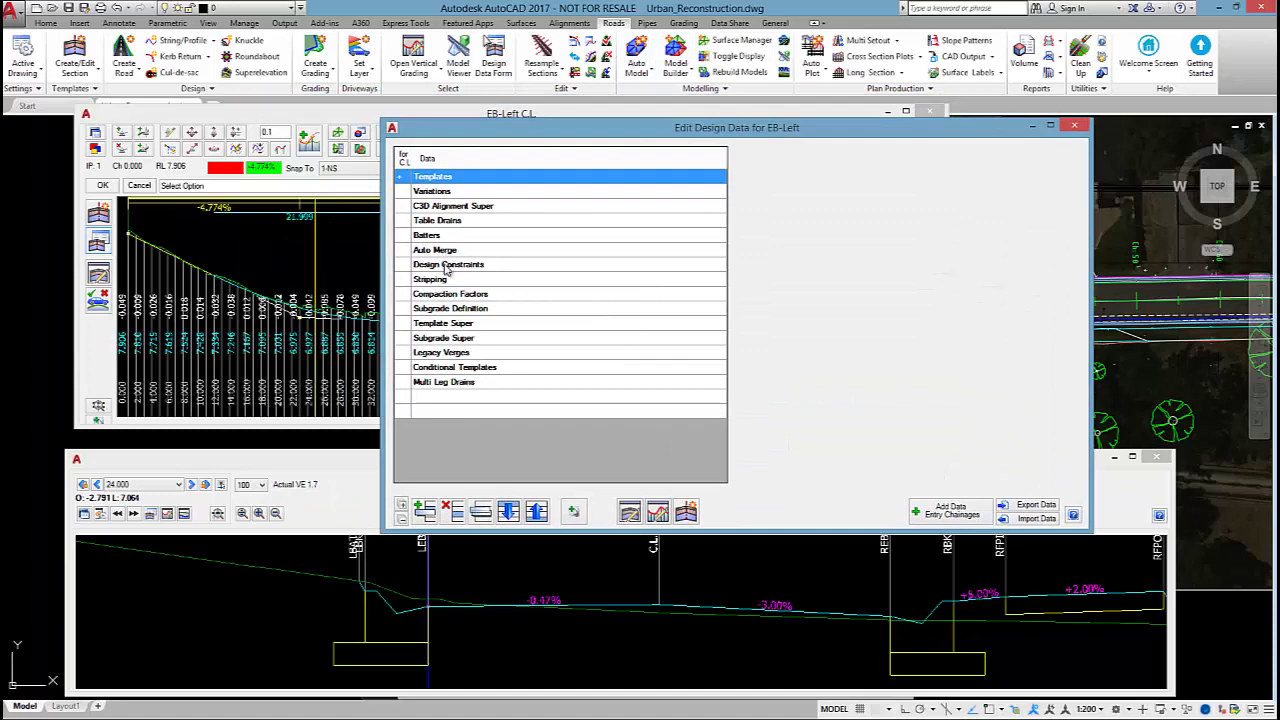
left_click(447, 266)
left_click(428, 511)
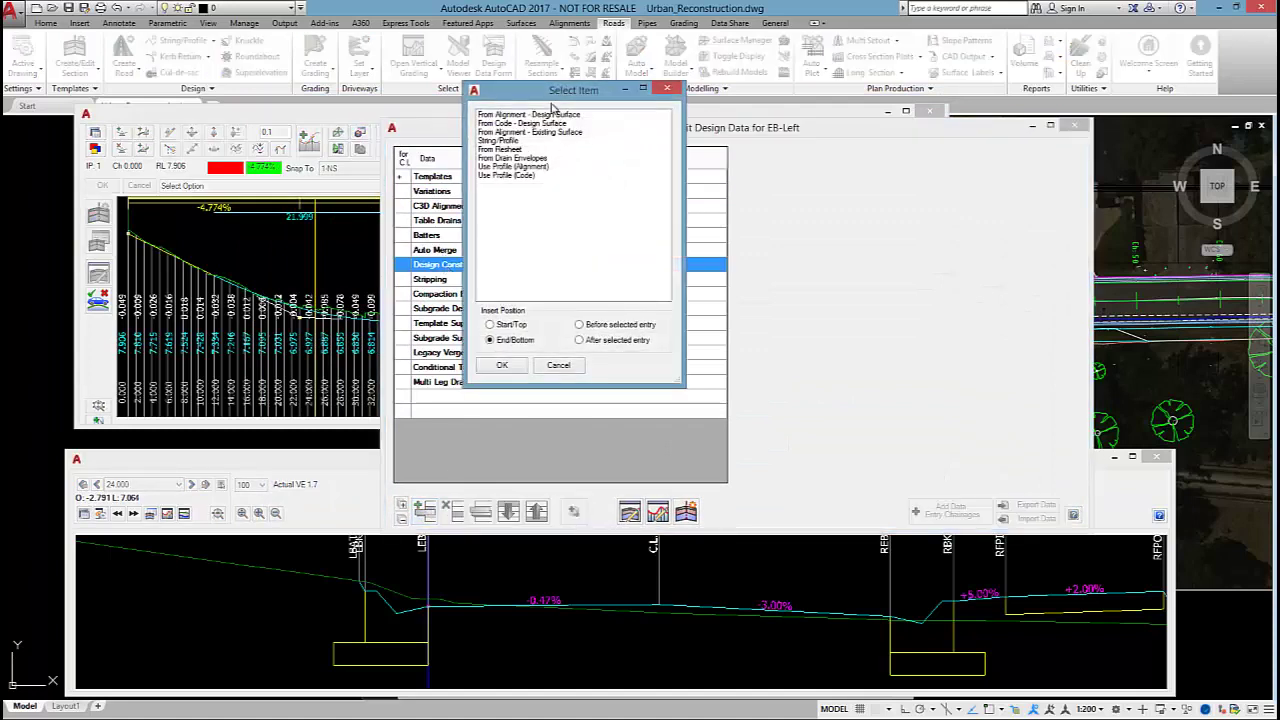
left_click(551, 116)
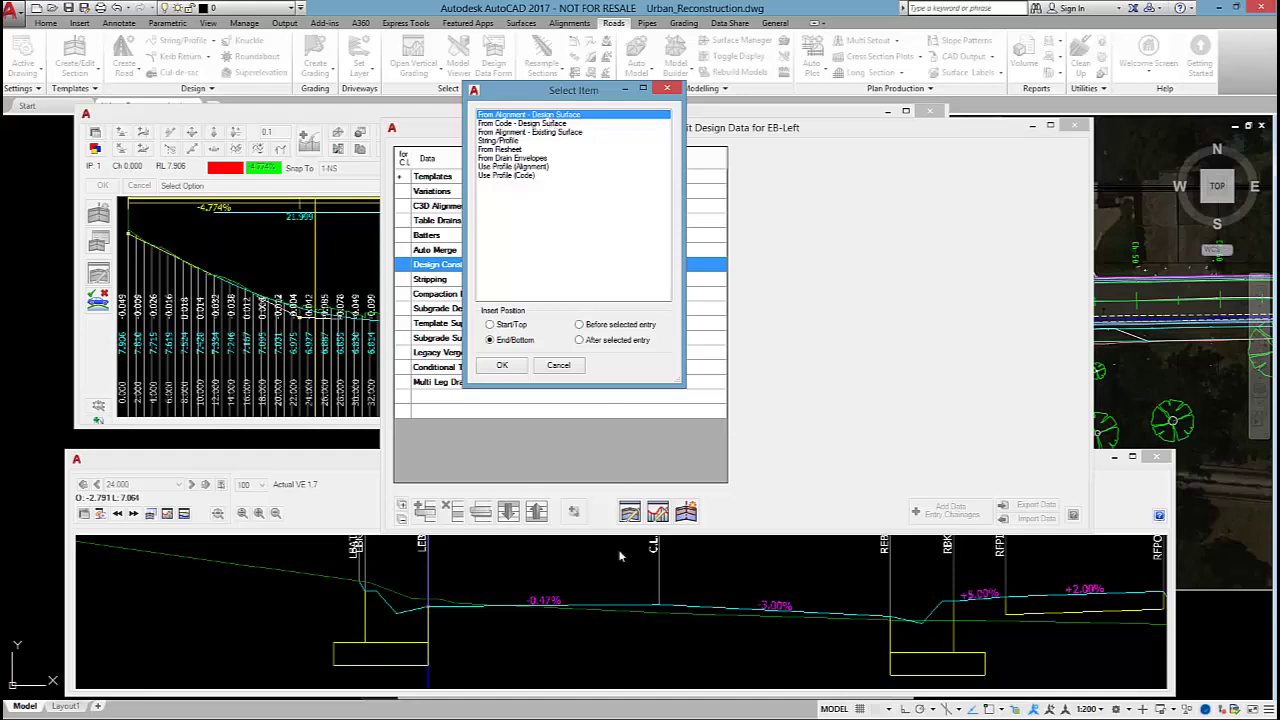
left_click(660, 601)
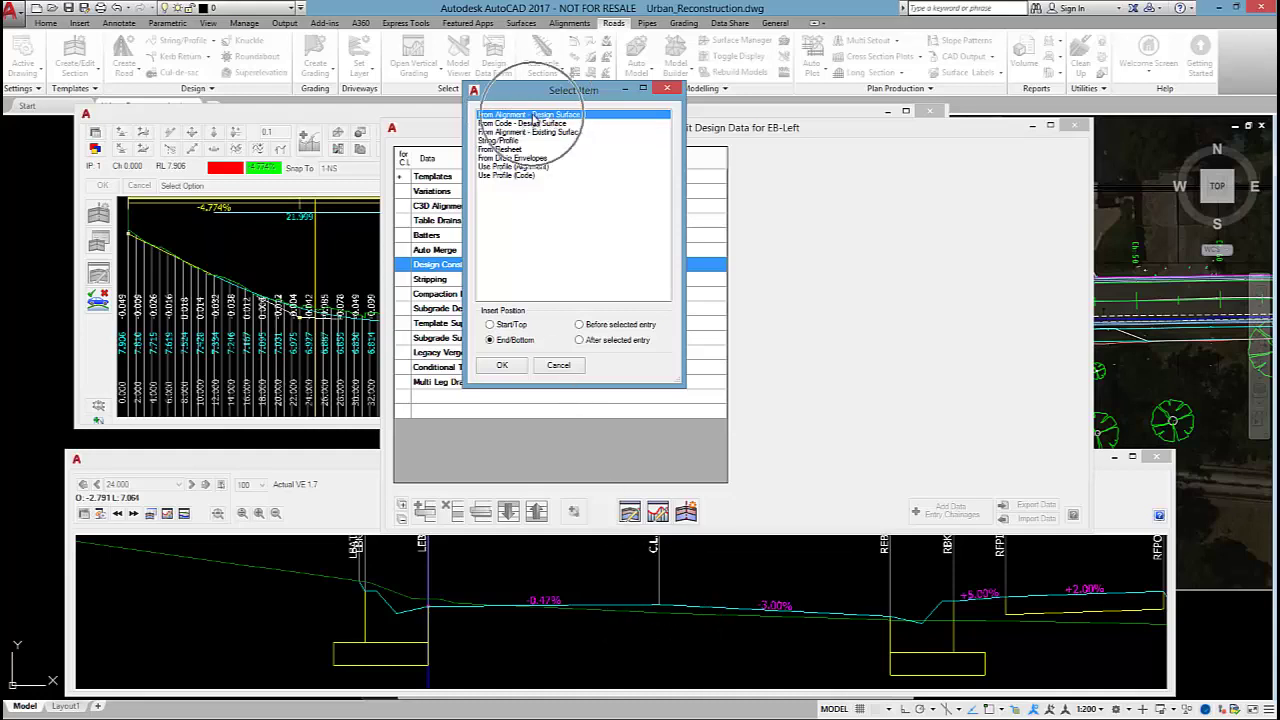
left_click(502, 365)
Name the design constraint XfallRoad and set its range from chainage 0 to 10000.
left_click(869, 186)
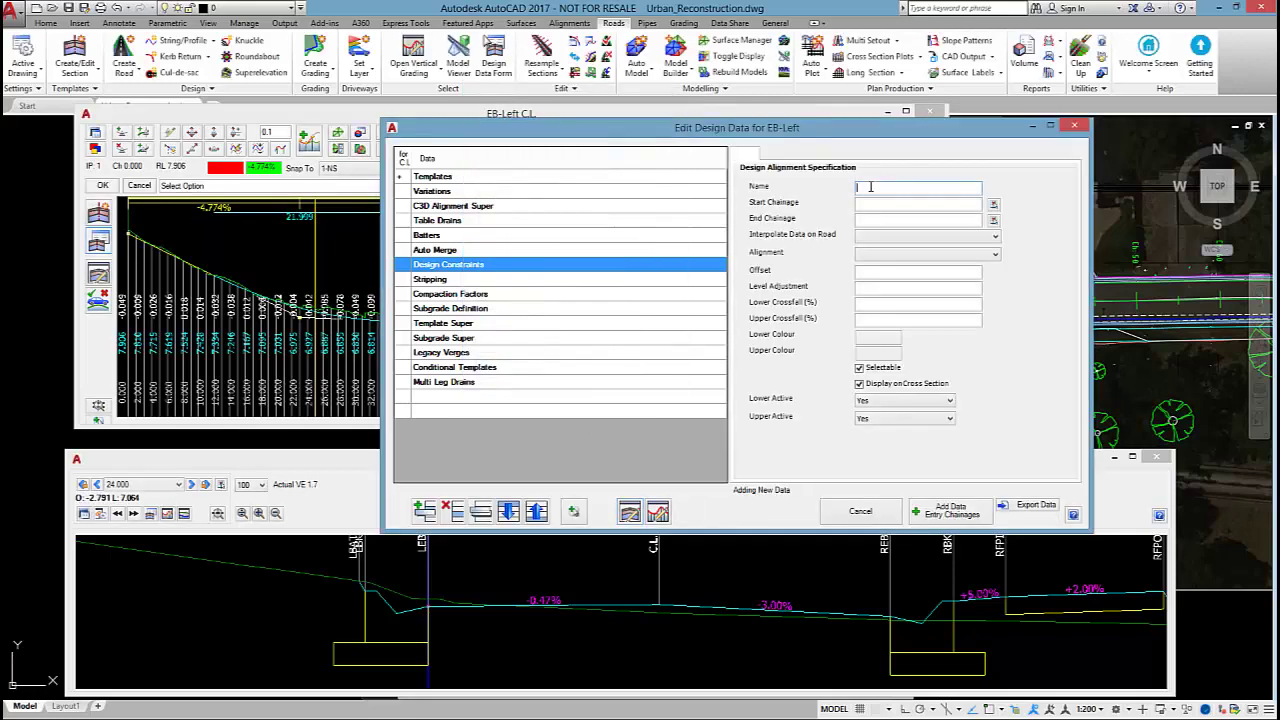
type("fa")
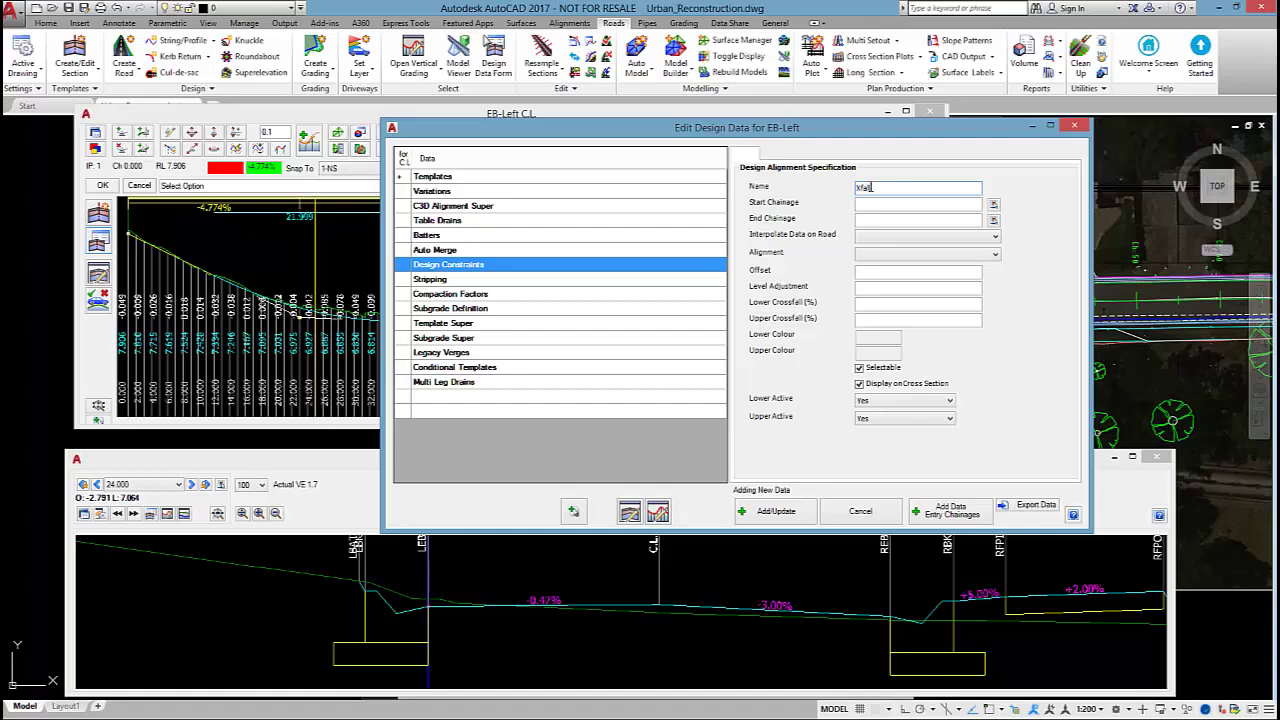
type("llRoad")
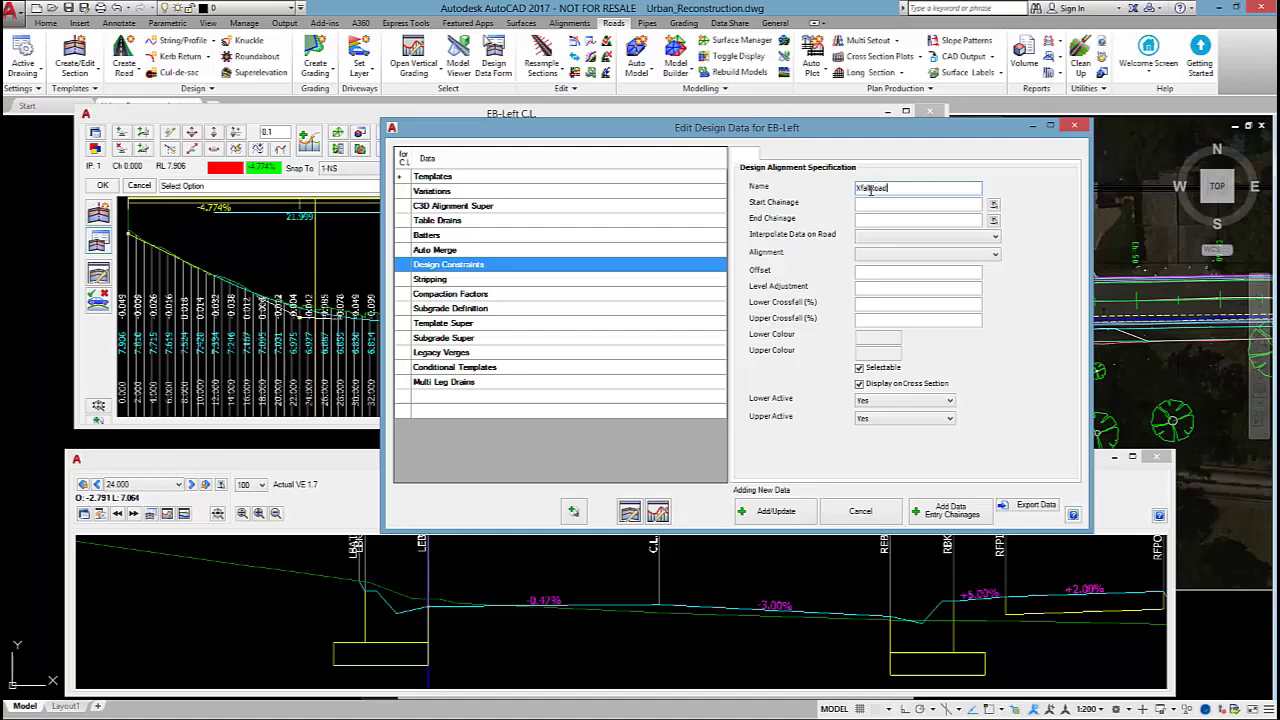
left_click(912, 204)
type("0")
left_click(905, 219)
type("1")
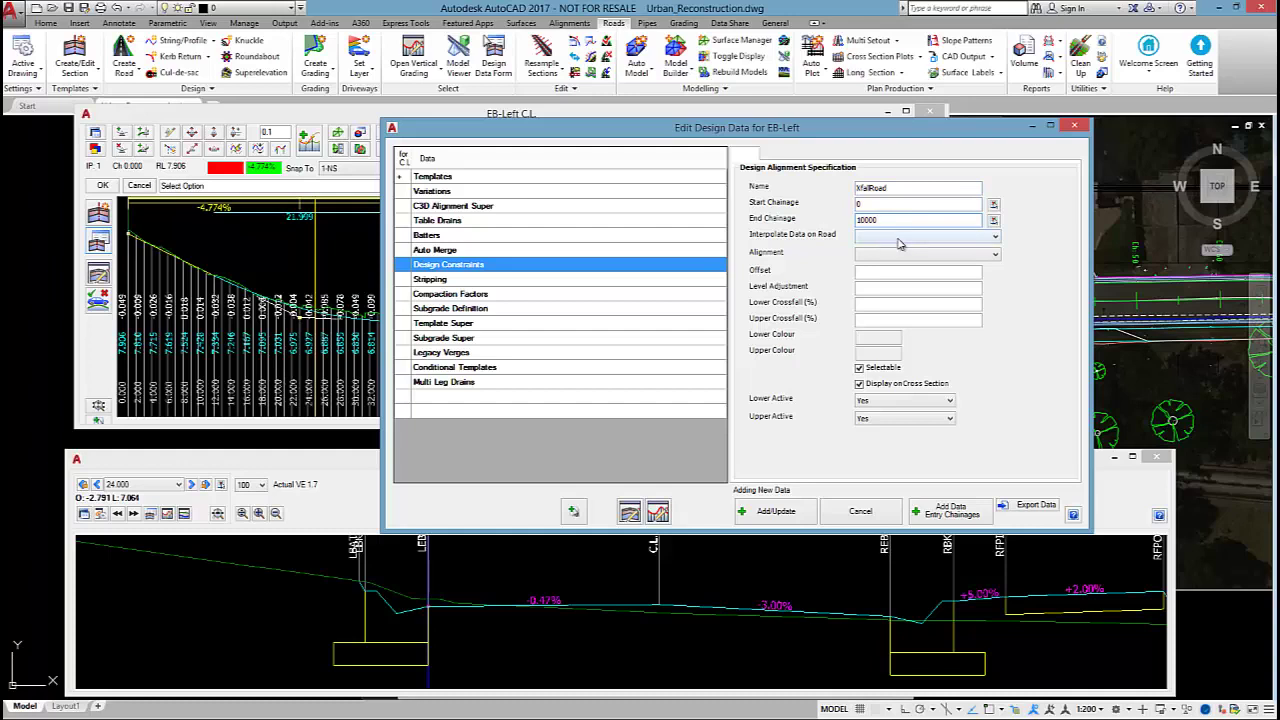
Set the constraint to interpolate data on President Street and use the PRESIDENT STREET alignment.
left_click(899, 238)
left_click(897, 252)
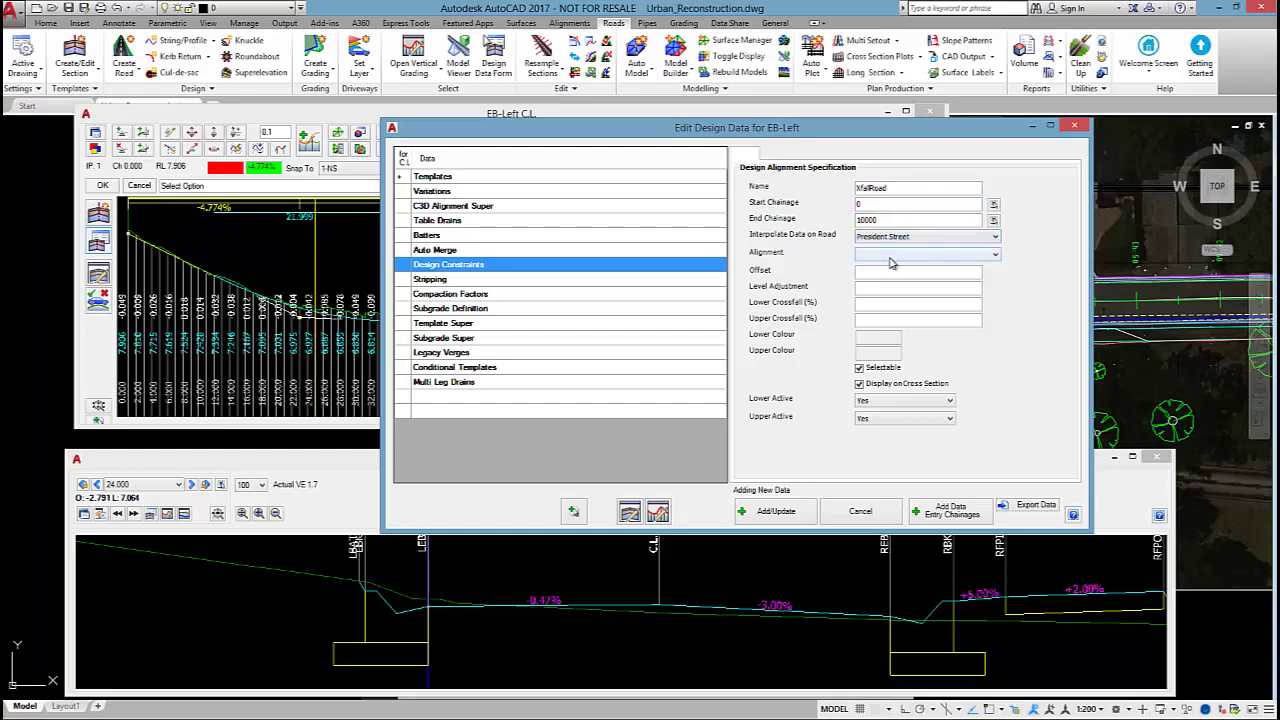
left_click(890, 256)
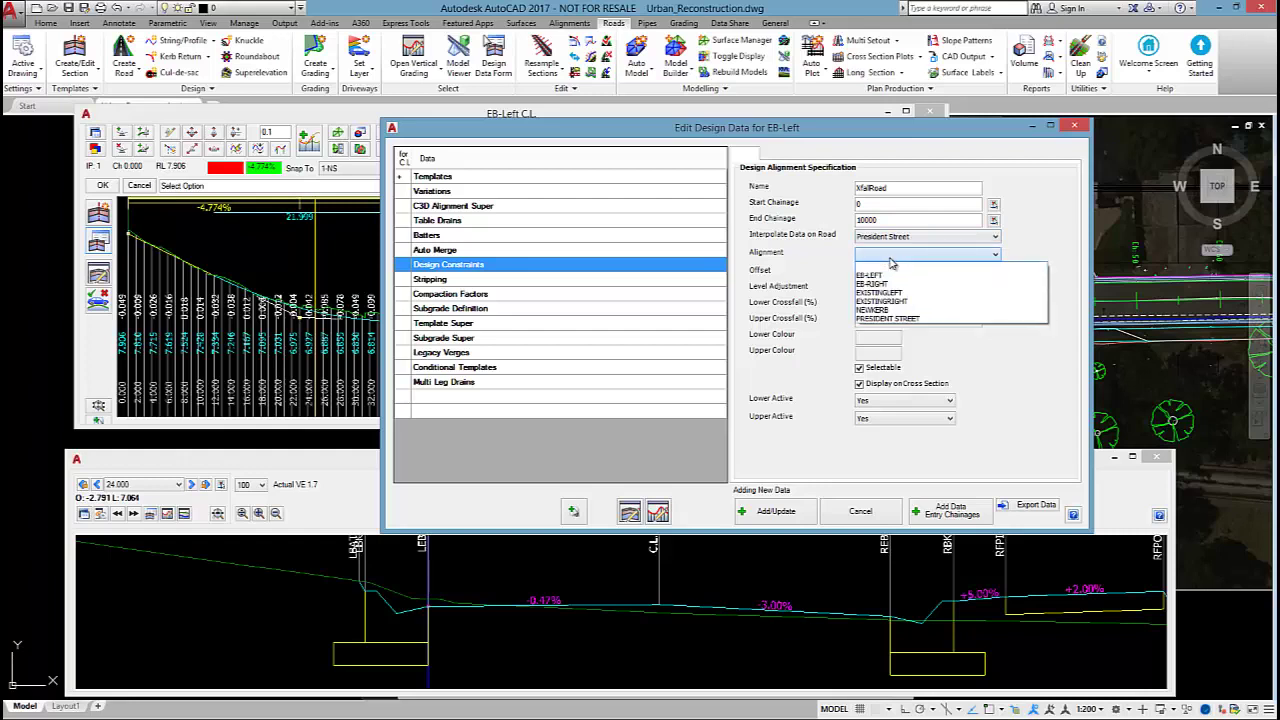
left_click(905, 316)
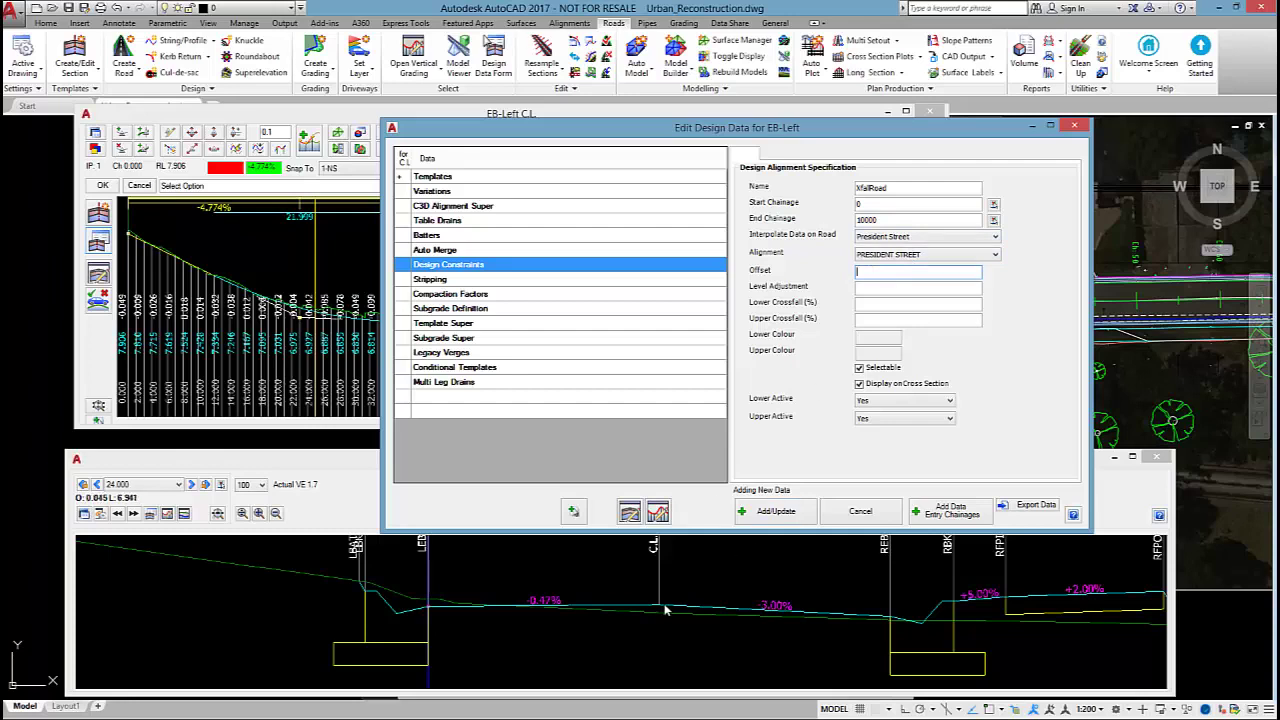
Leave the constraint's offset and level adjustment blank, and set the lower crossfall to -2% and the upper crossfall to -5%.
left_click(880, 291)
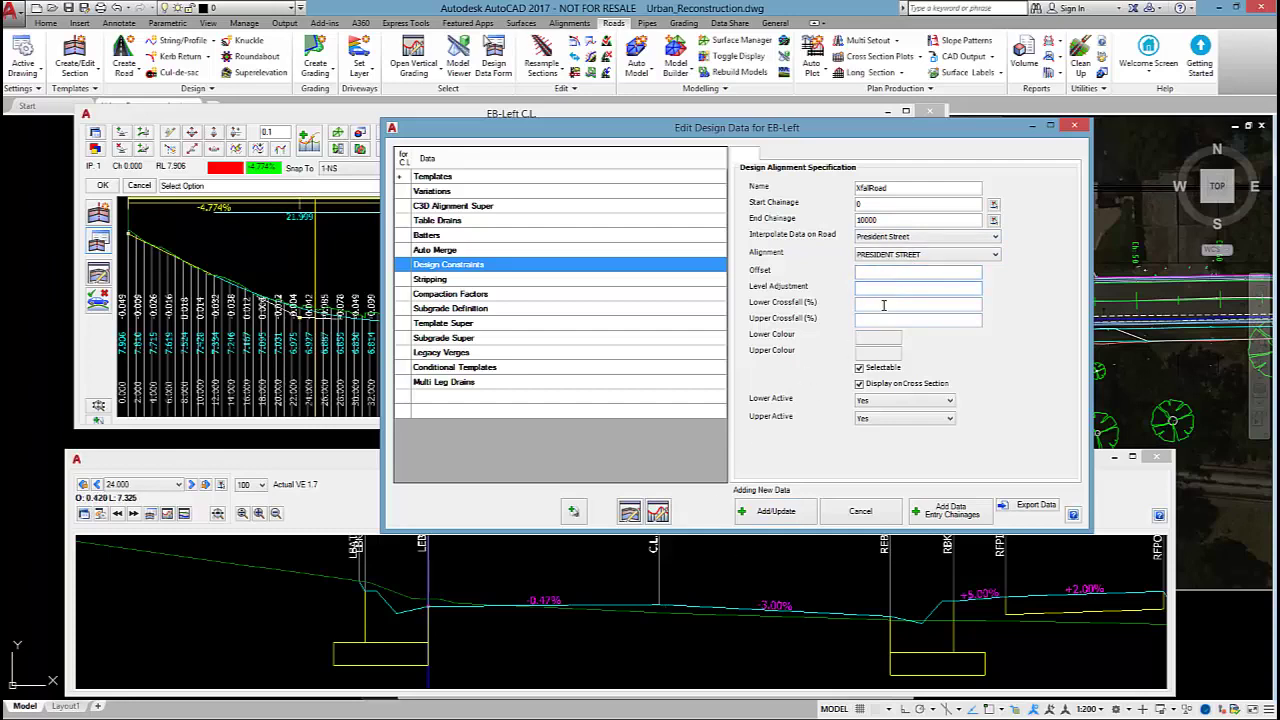
left_click(883, 305)
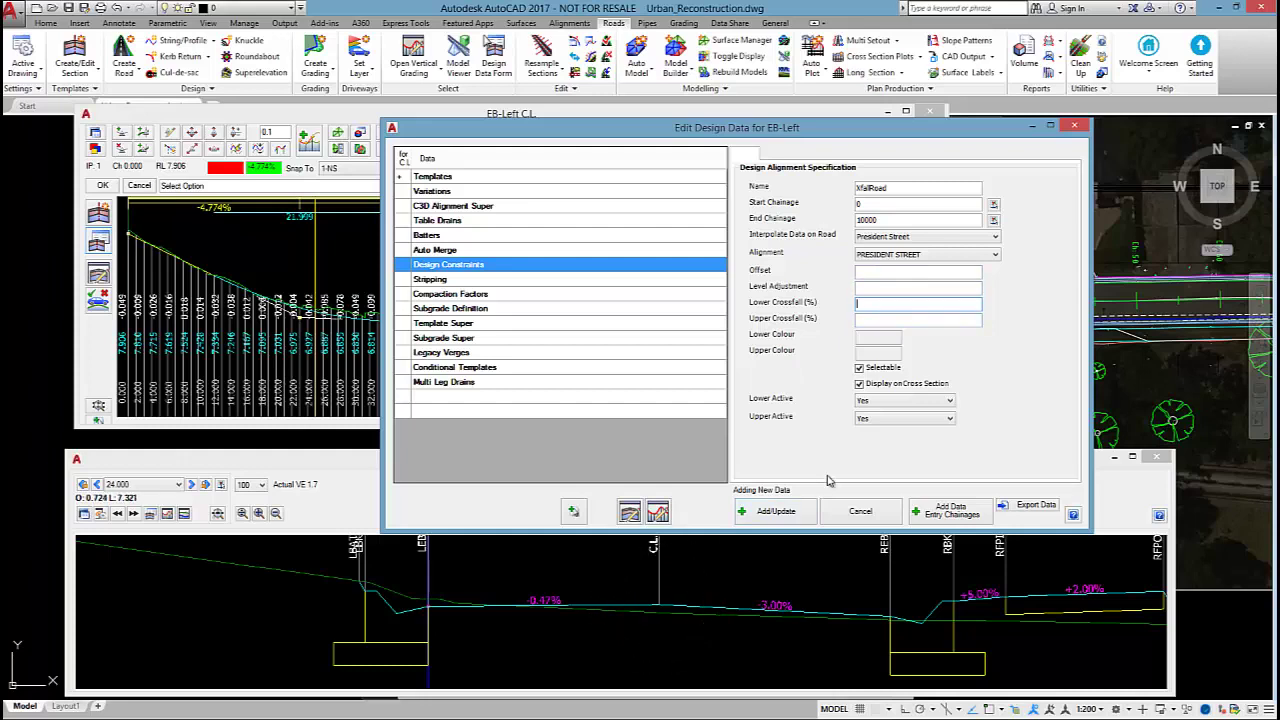
left_click(875, 318)
Set the constraint's lower colour to red, index 240, and its upper colour to light magenta.
left_click(878, 337)
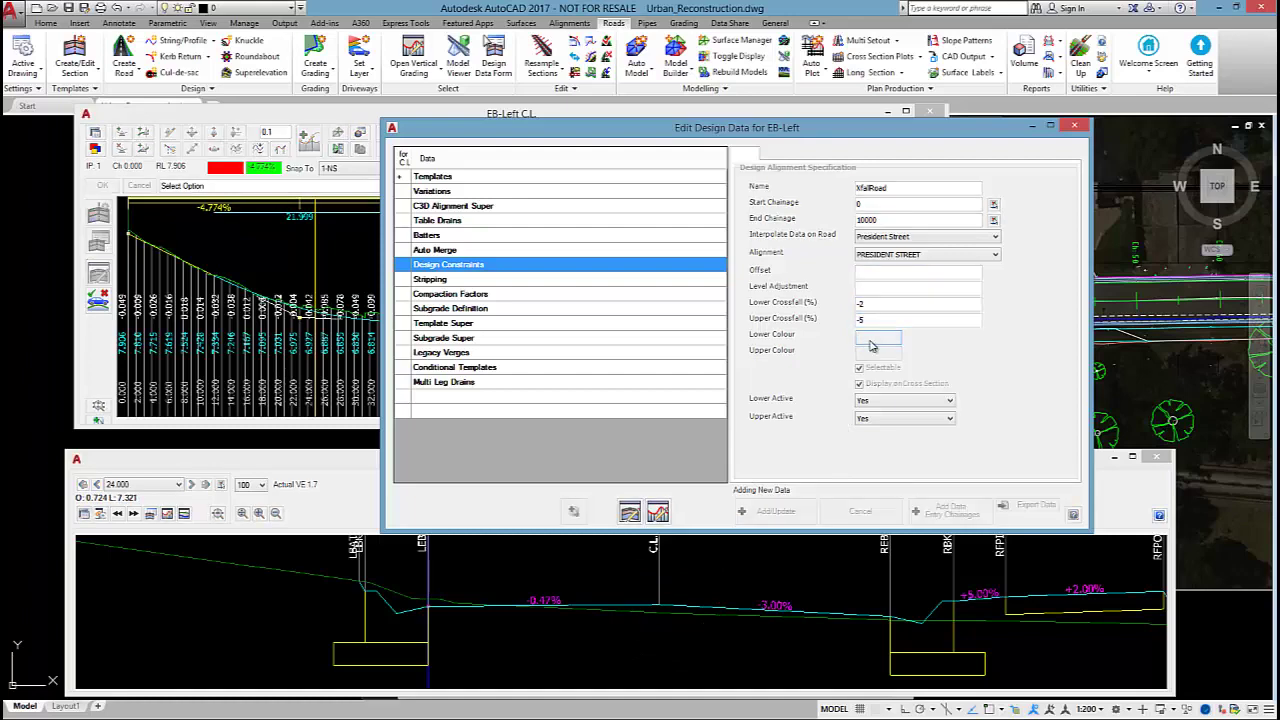
left_click(727, 217)
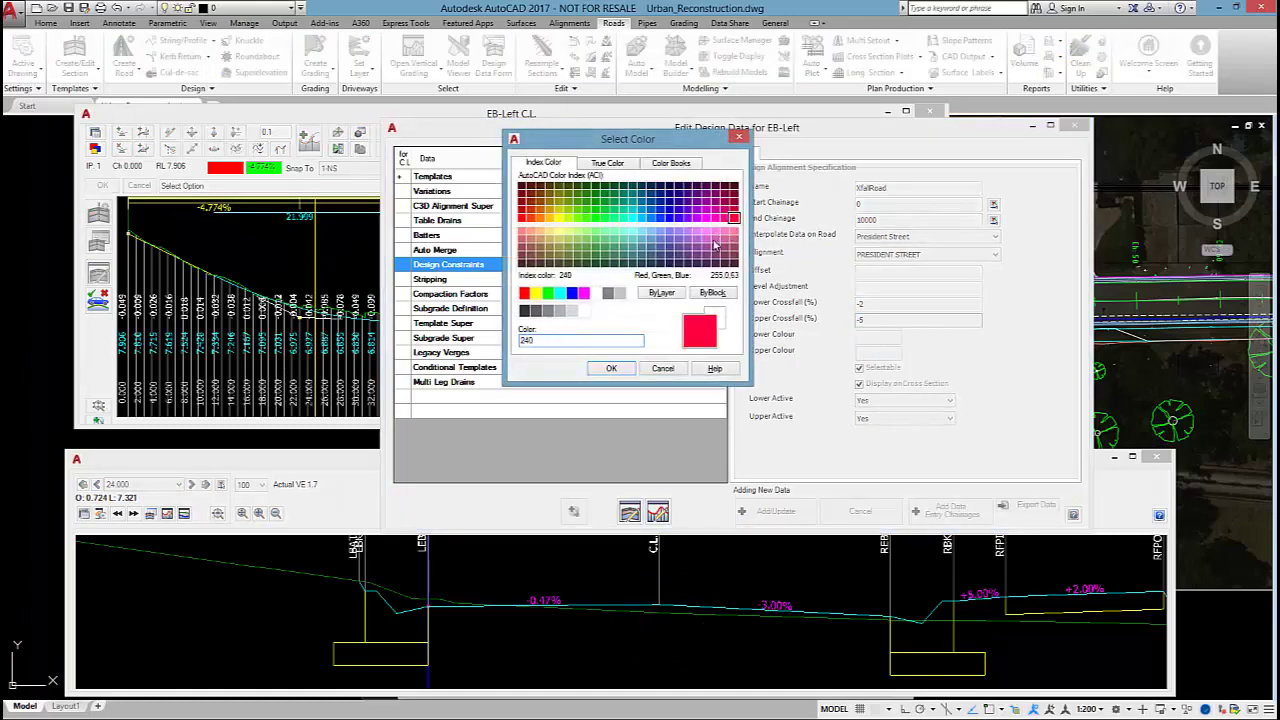
left_click(611, 368)
left_click(878, 352)
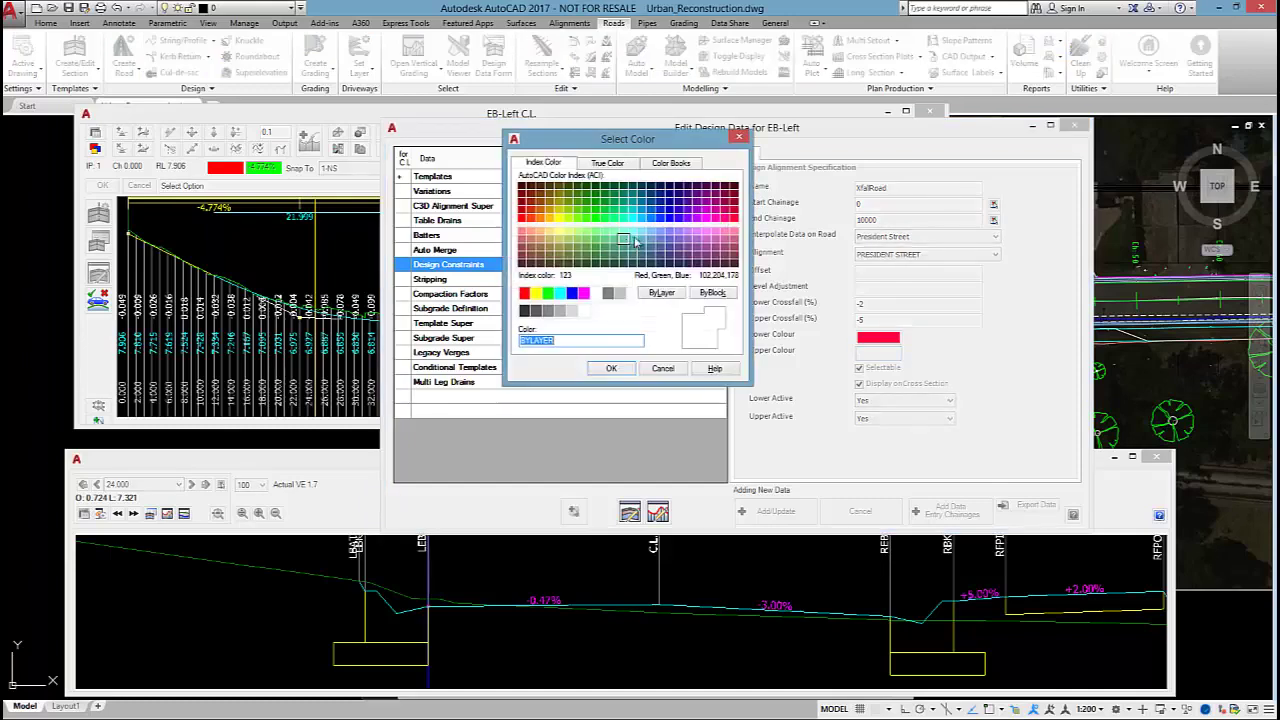
left_click(701, 233)
left_click(611, 370)
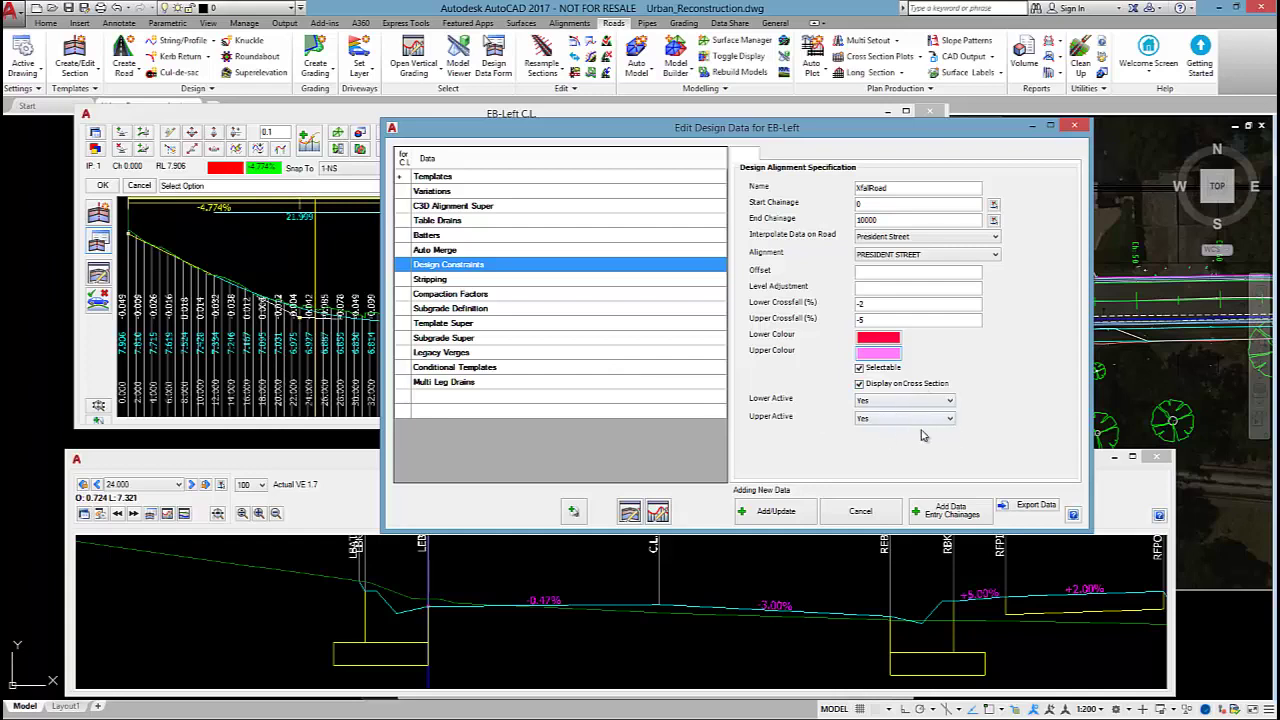
Add the XfallRoad constraint with both limits active and close the EB-Left design data.
left_click(901, 405)
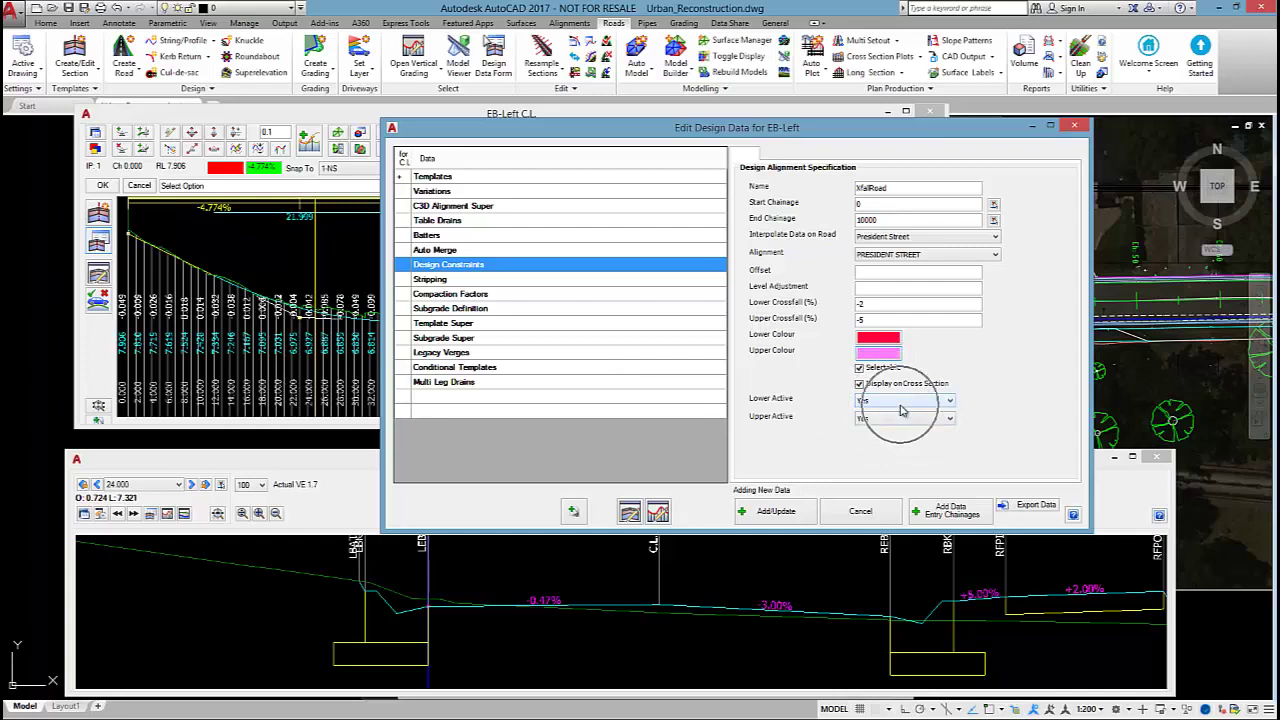
left_click(776, 512)
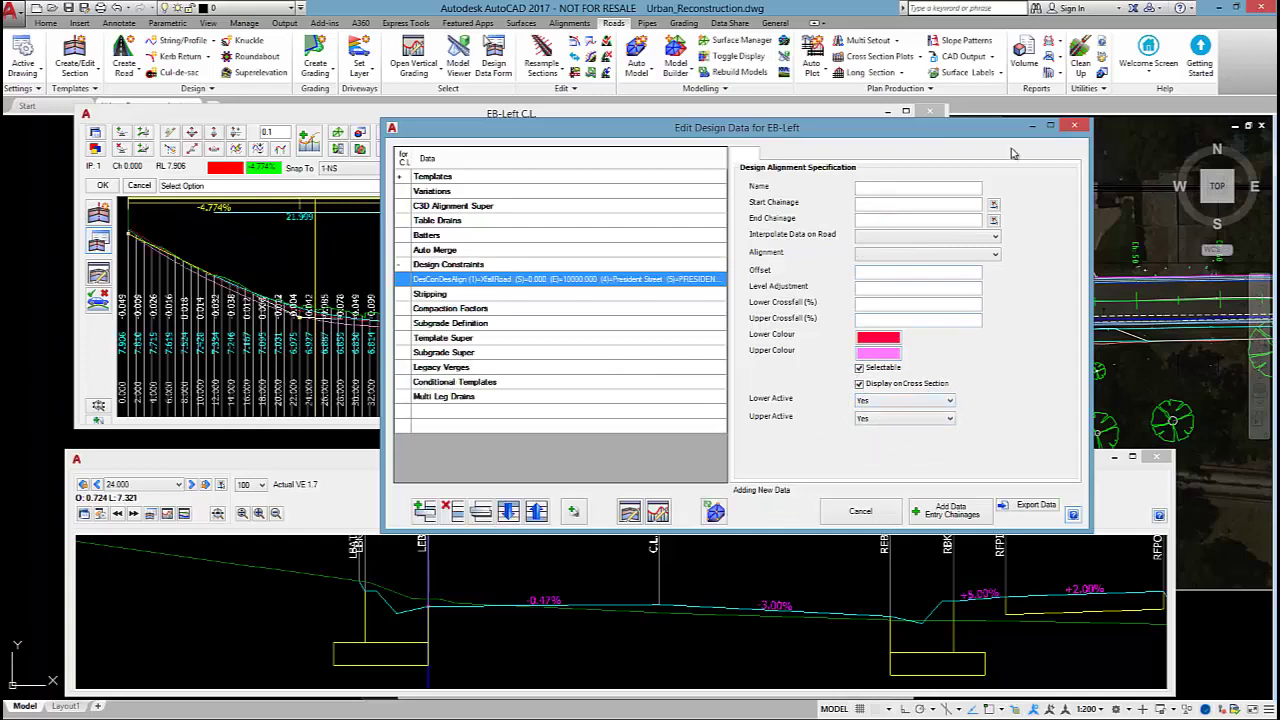
left_click(1074, 125)
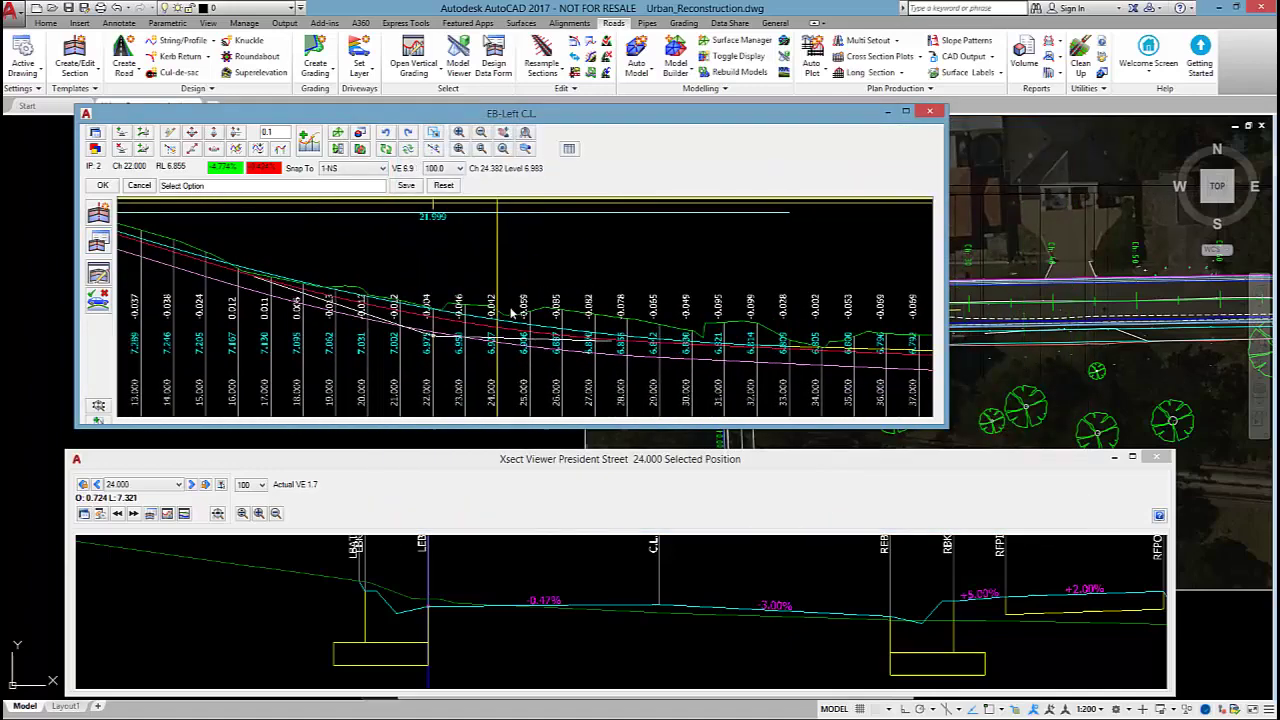
Lower the EB-Left profile's intersection point at chainage 22 to about RL 6.787, bringing the grade line between the crossfall limits.
left_click(219, 134)
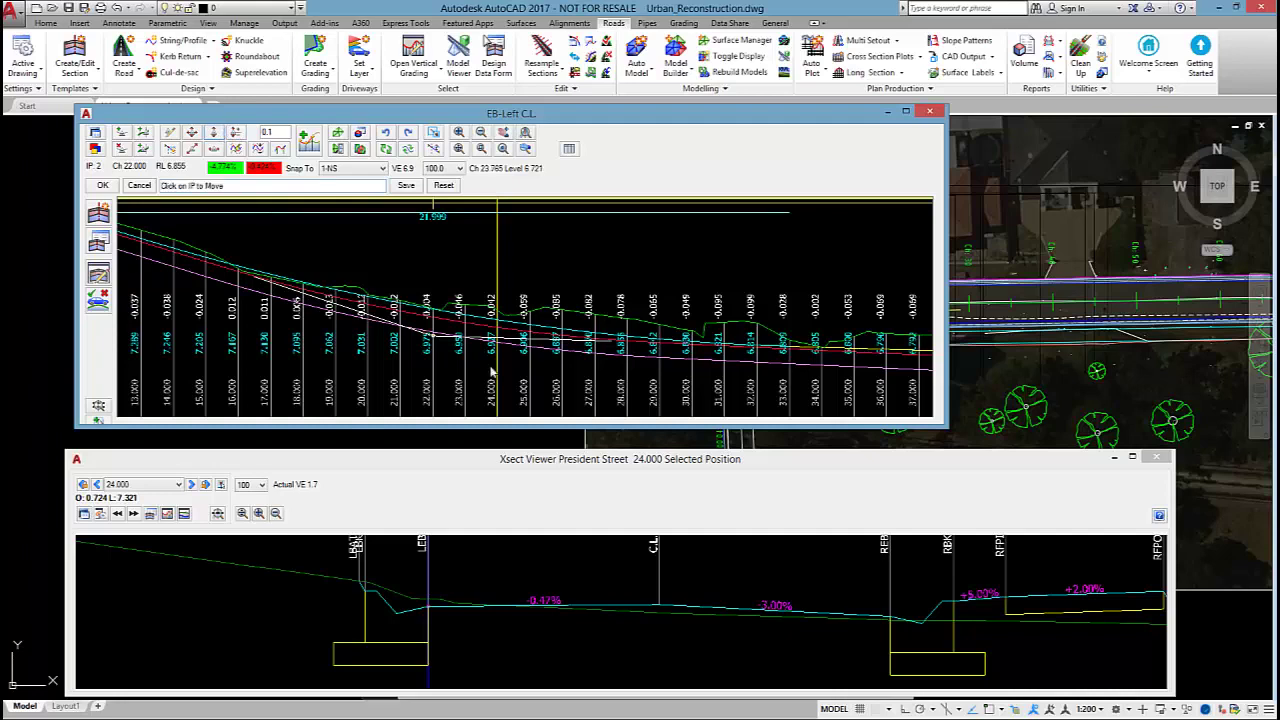
left_click(432, 342)
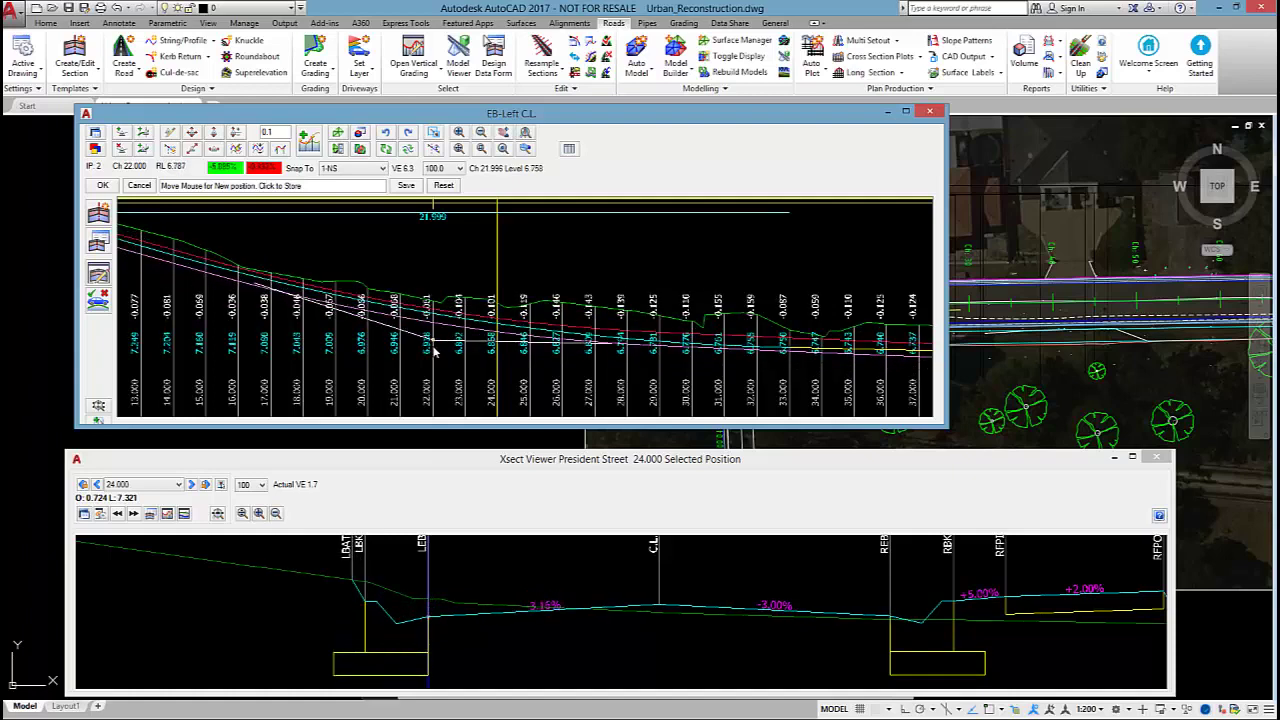
left_click(434, 350)
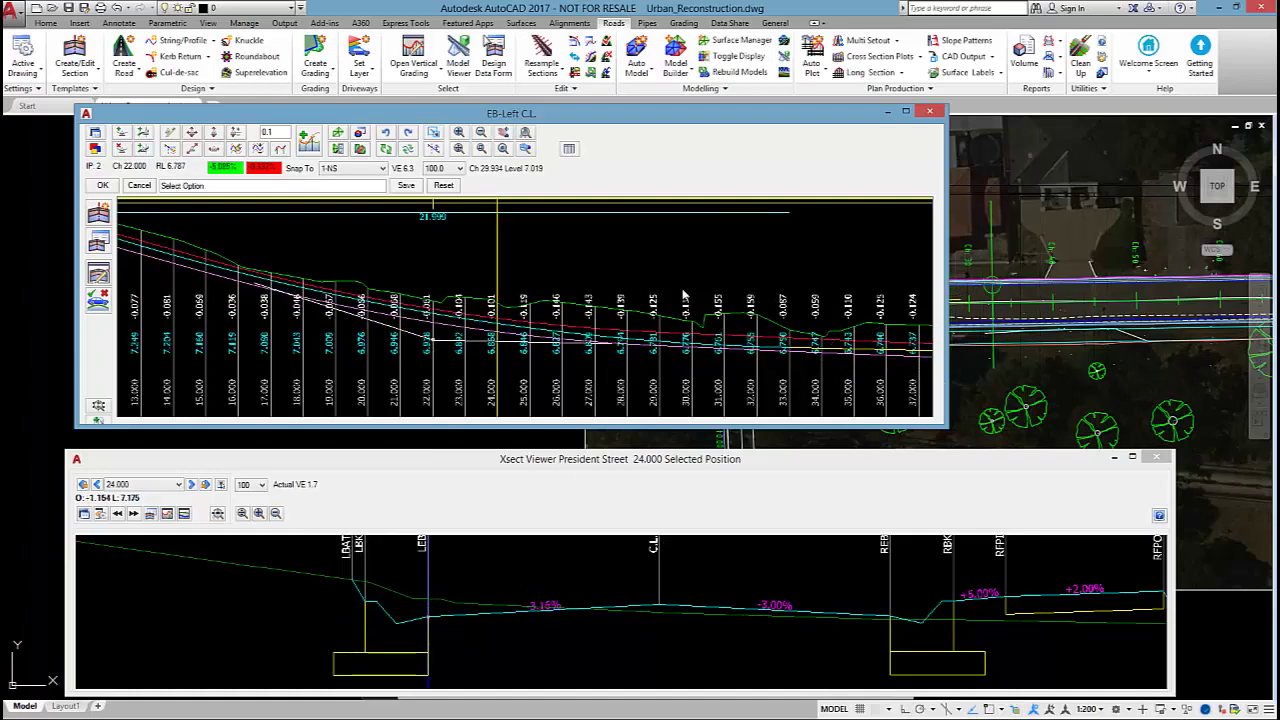
scroll(690, 300, "down", 2)
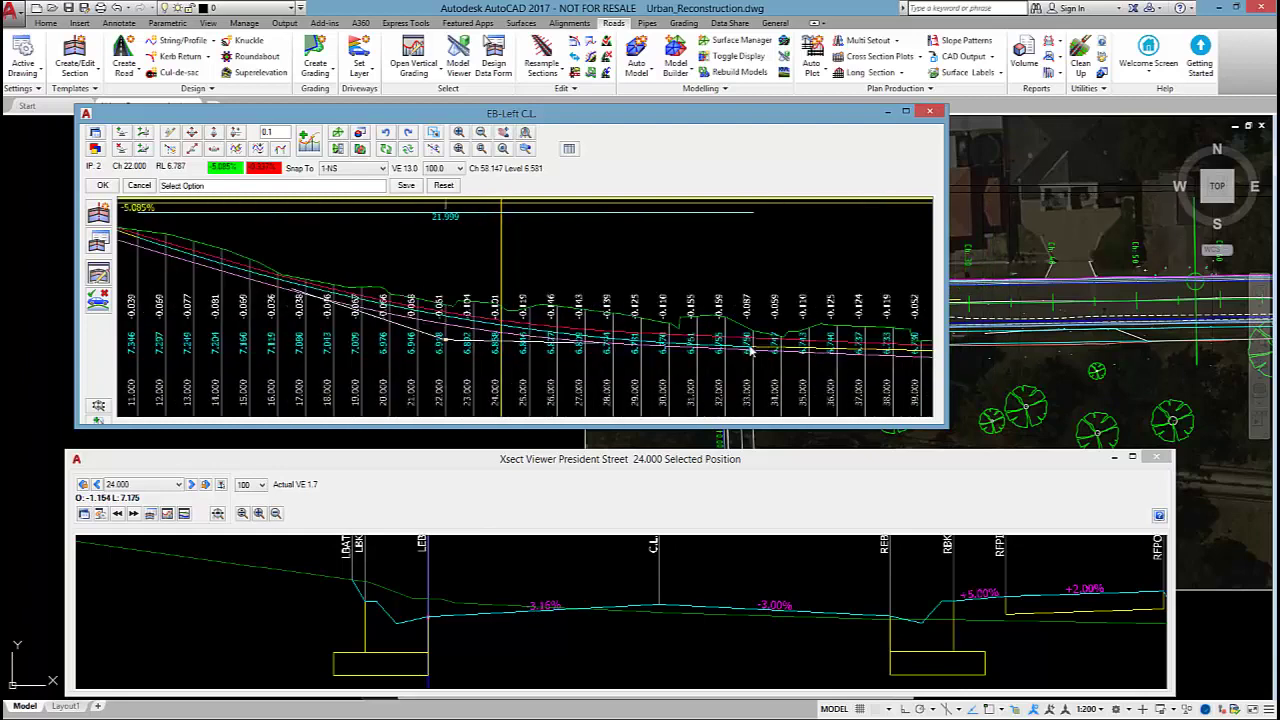
scroll(750, 348, "up", 4)
scroll(700, 340, "down", 3)
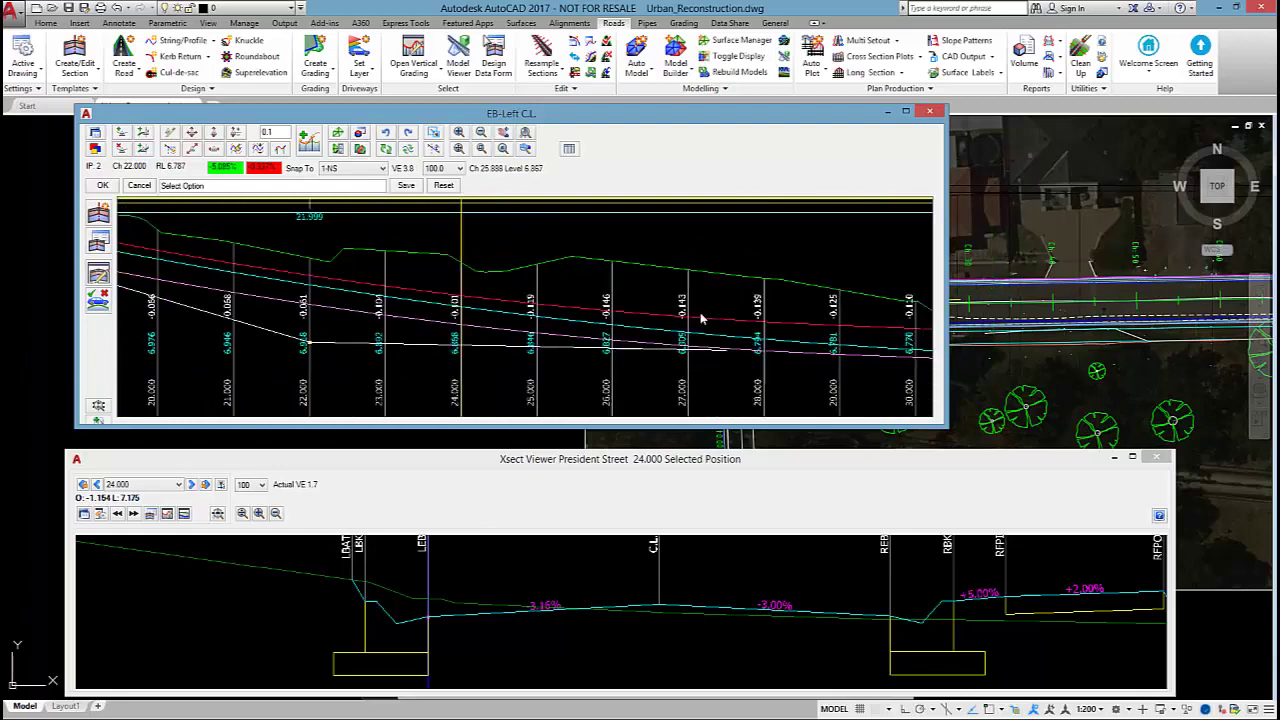
scroll(650, 345, "up", 2)
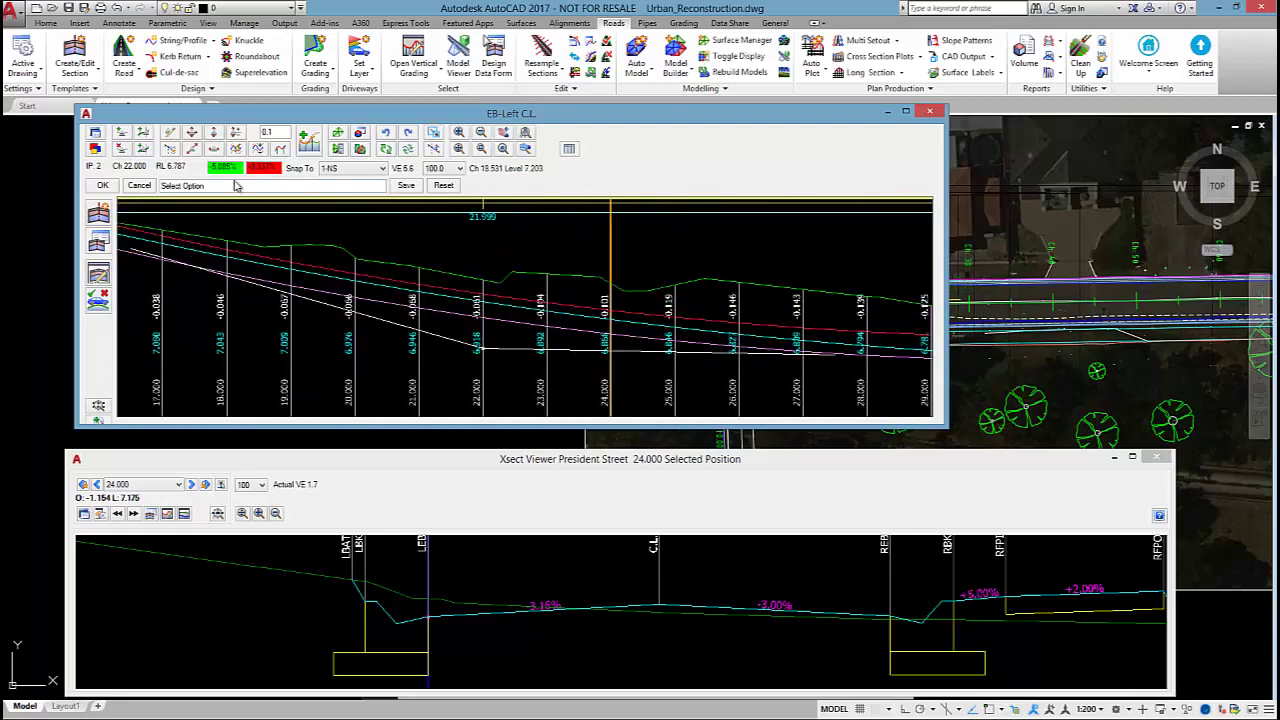
Raise the intersection point at chainage 22 to about RL 6.906 and lower it again to about RL 6.786.
left_click(212, 134)
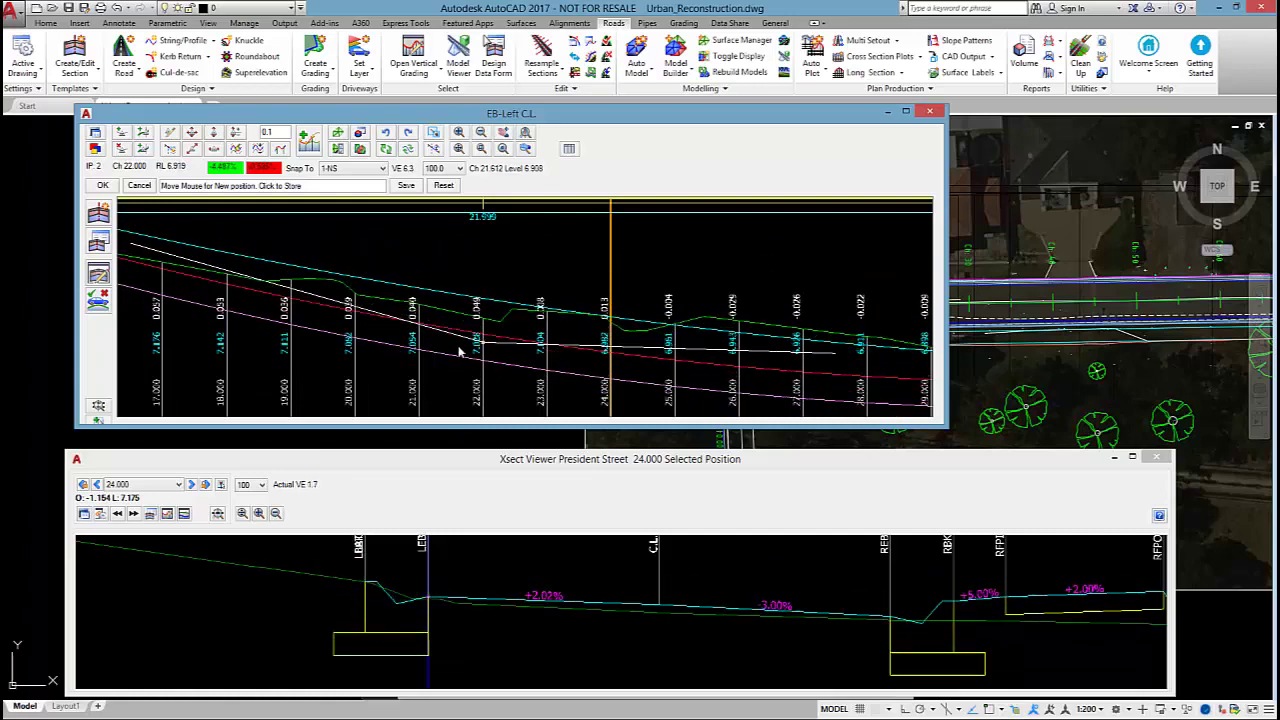
left_click(463, 347)
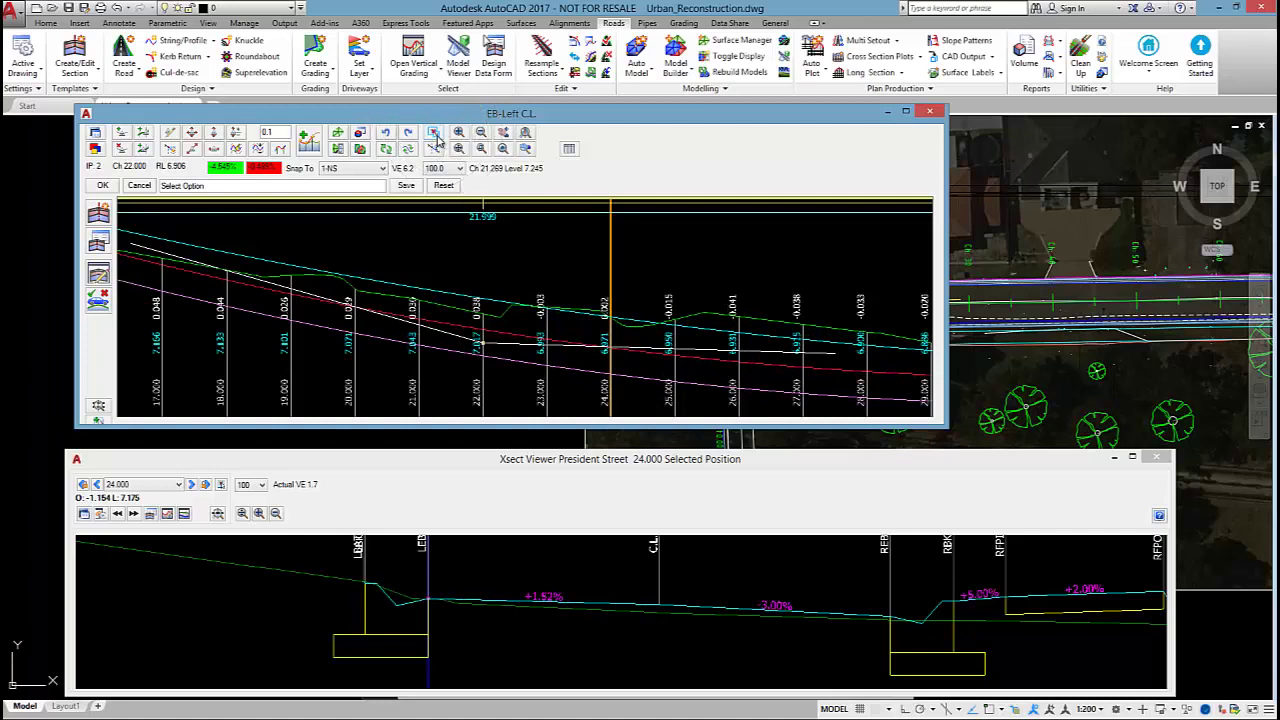
left_click(285, 148)
left_click(481, 346)
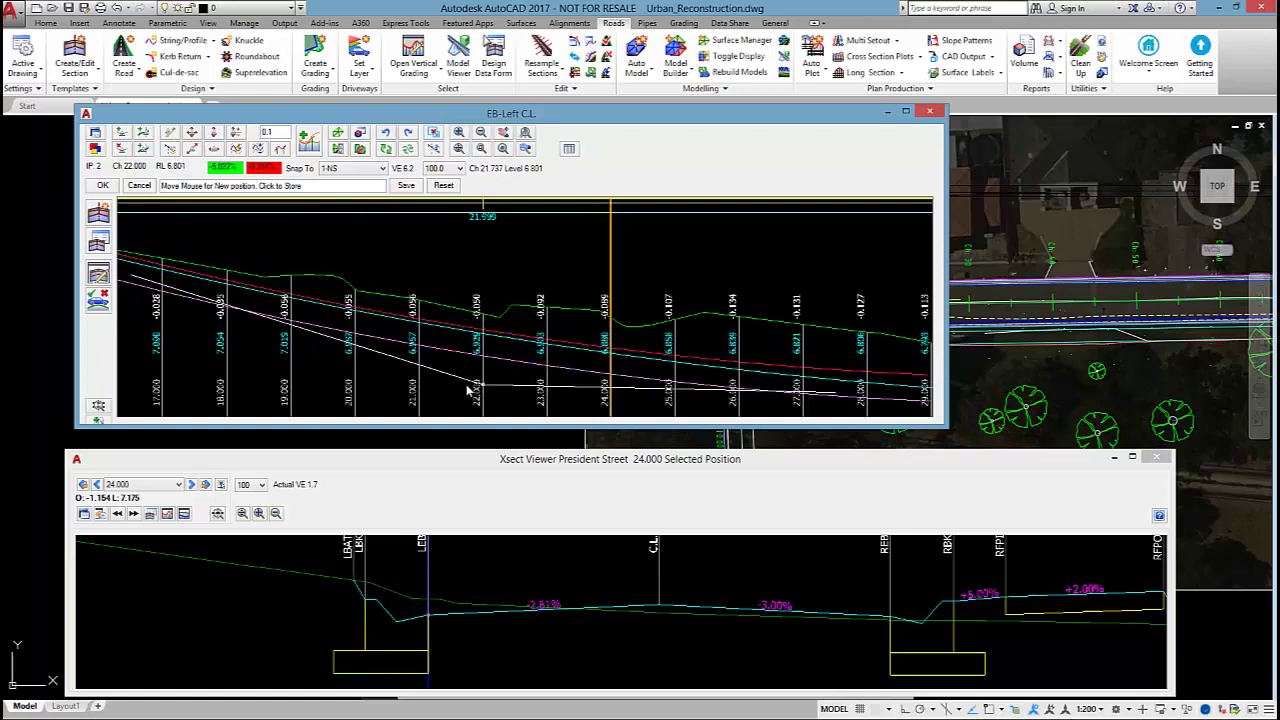
left_click(477, 347)
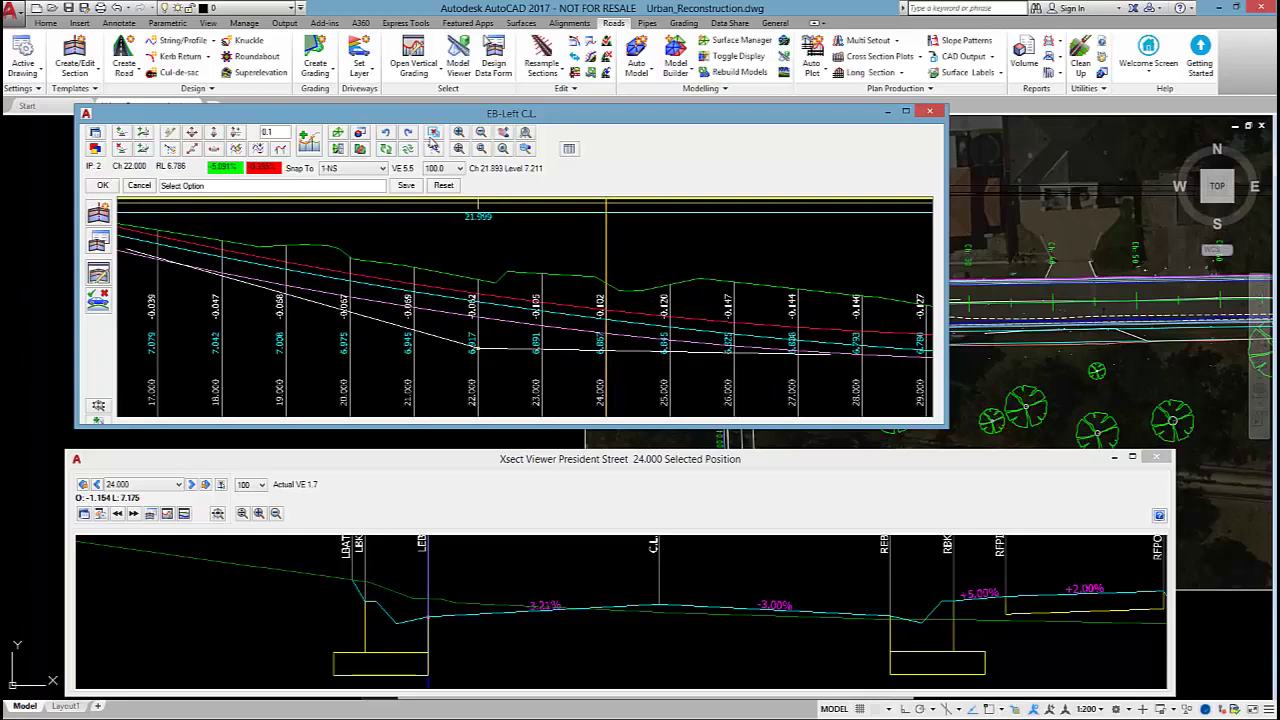
Widen the EB-Left vertical grading window to about the width of the cross-section viewer.
scroll(537, 297, "down", 5)
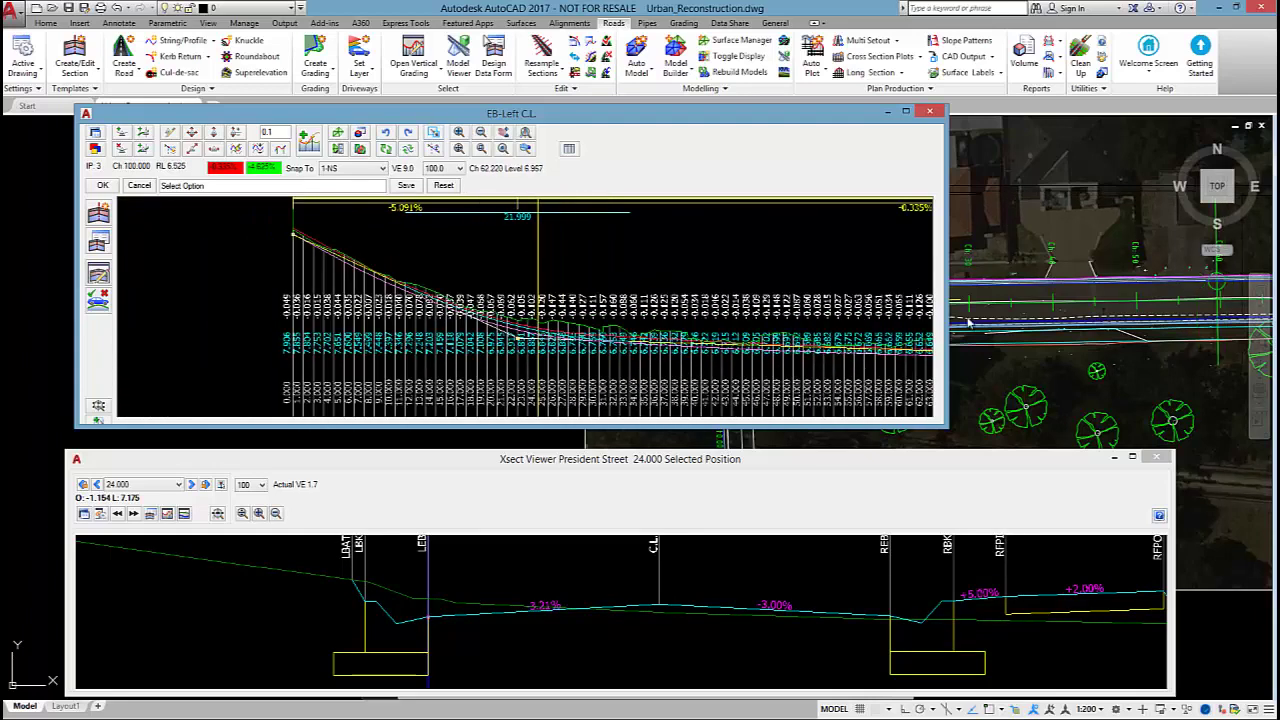
left_click_drag(948, 321, 1183, 321)
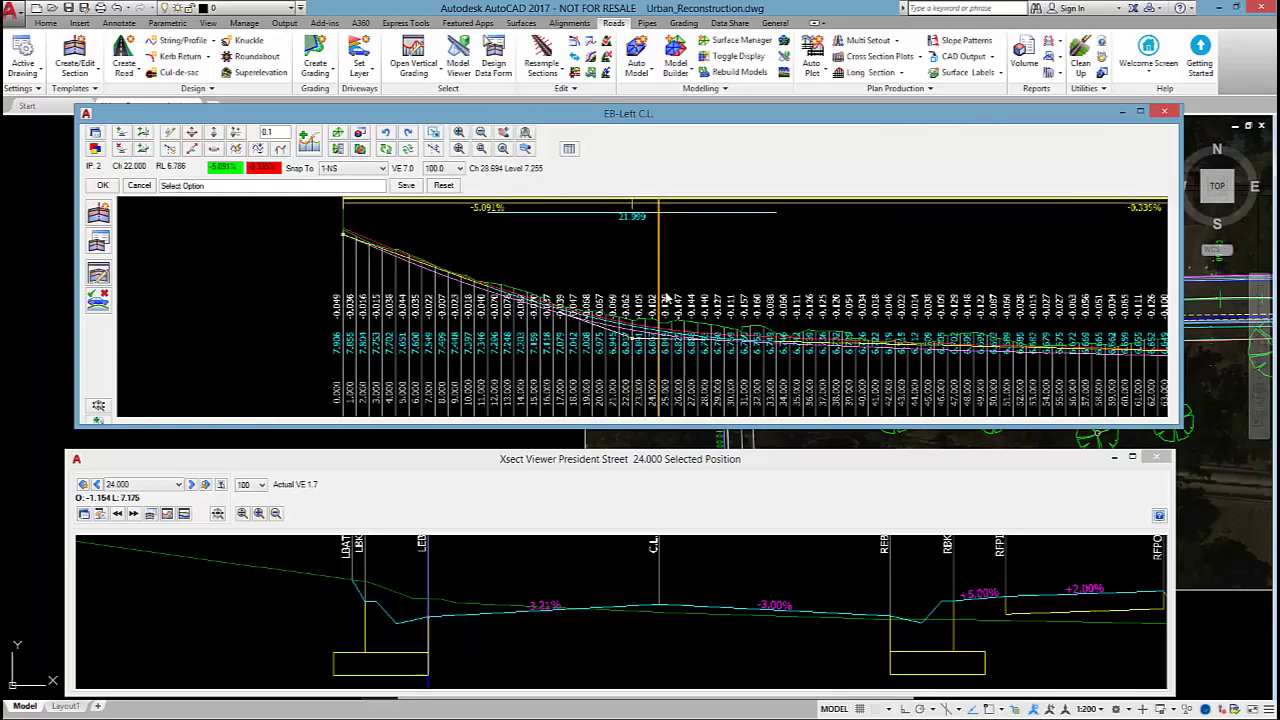
scroll(641, 342, "up", 5)
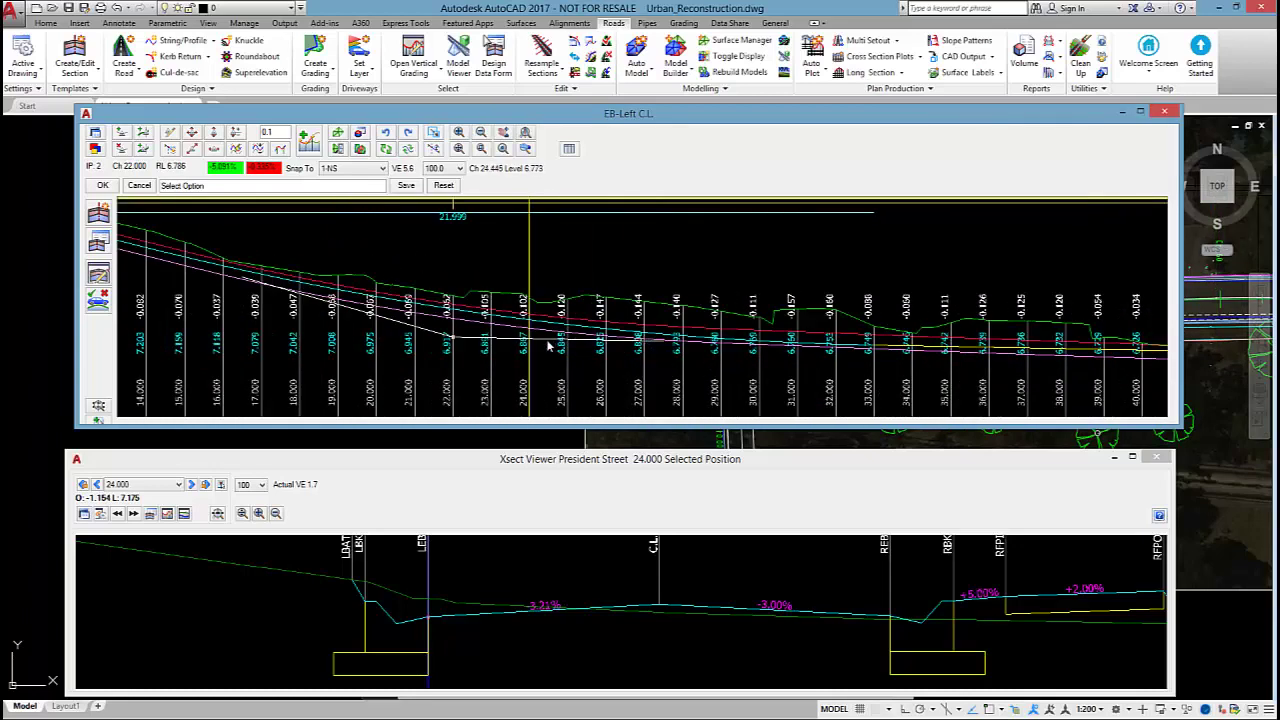
scroll(548, 345, "up", 2)
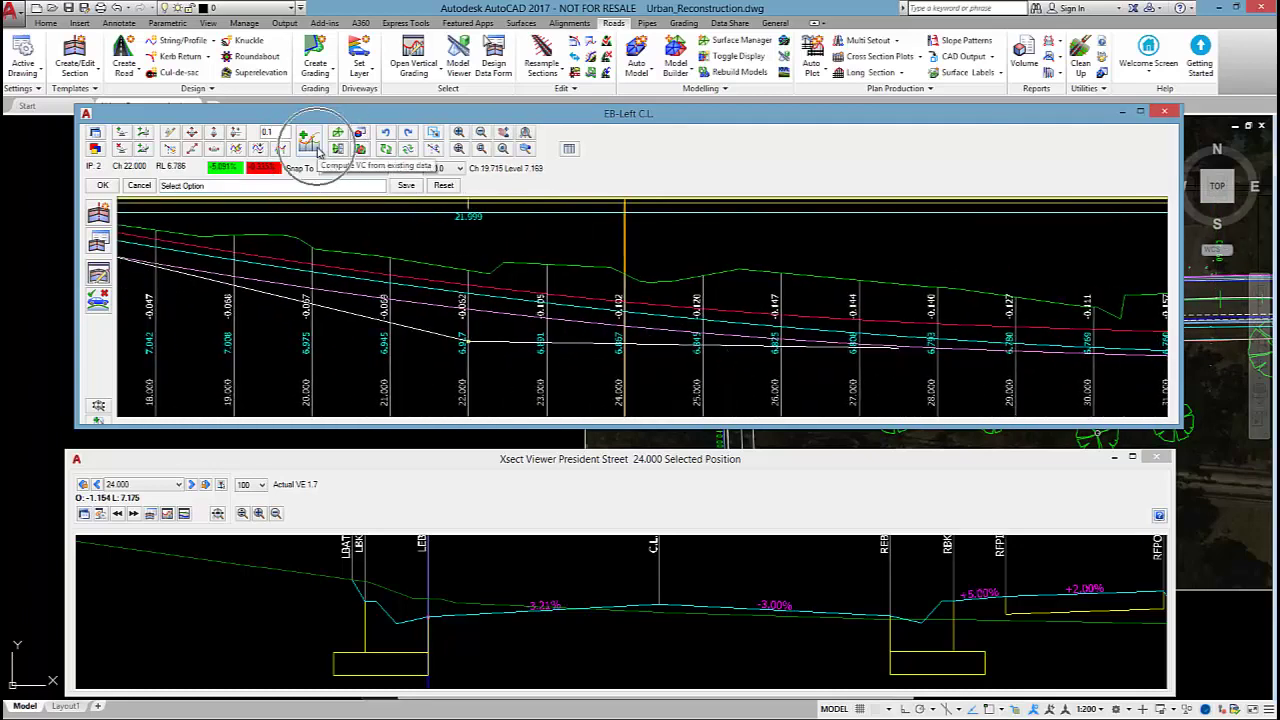
Add an active design constraint to the initial vertical curve design, using EB-Left-XfallRoad-L.env from chainage 0 to 10000.
left_click(316, 147)
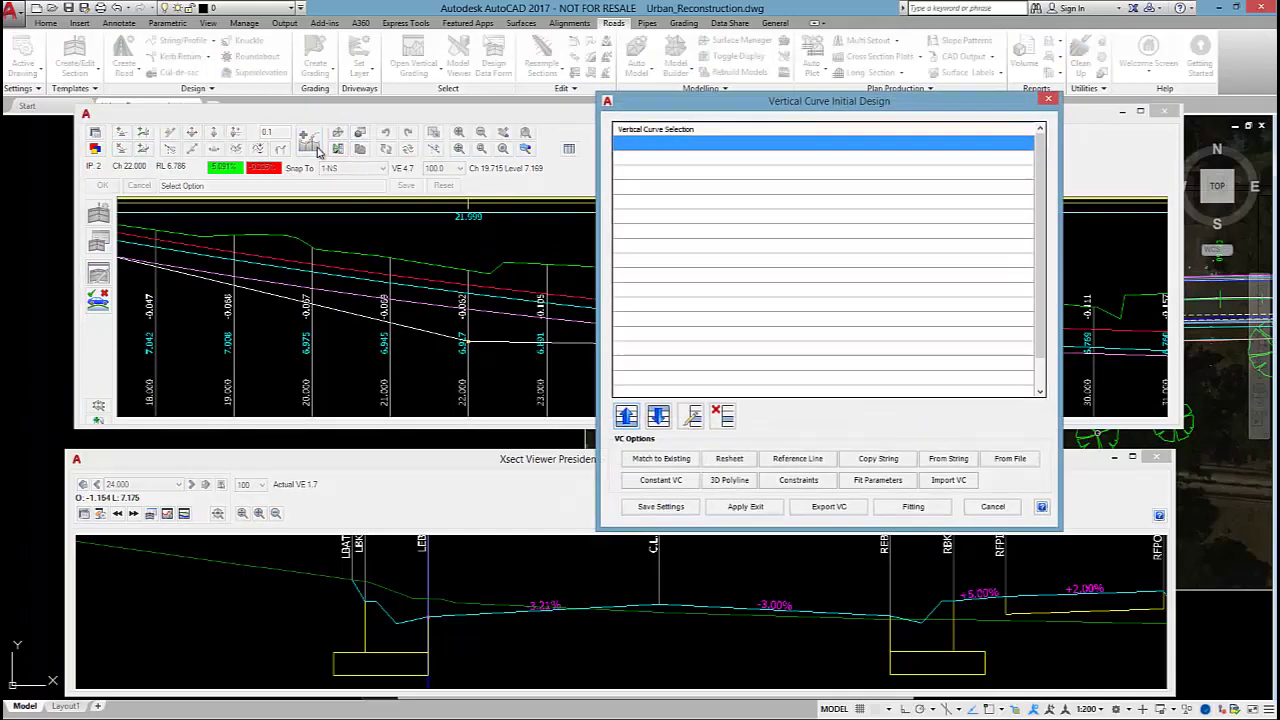
left_click(798, 480)
left_click(402, 228)
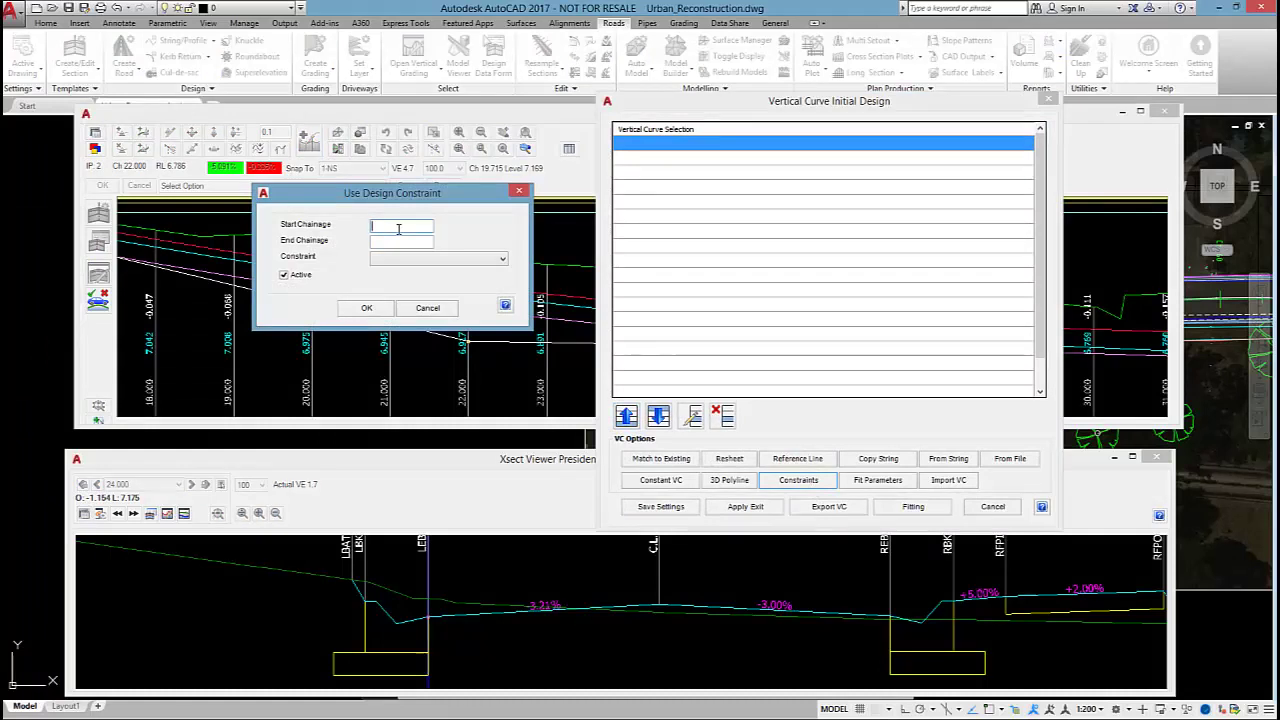
type("0")
left_click(399, 243)
type("100")
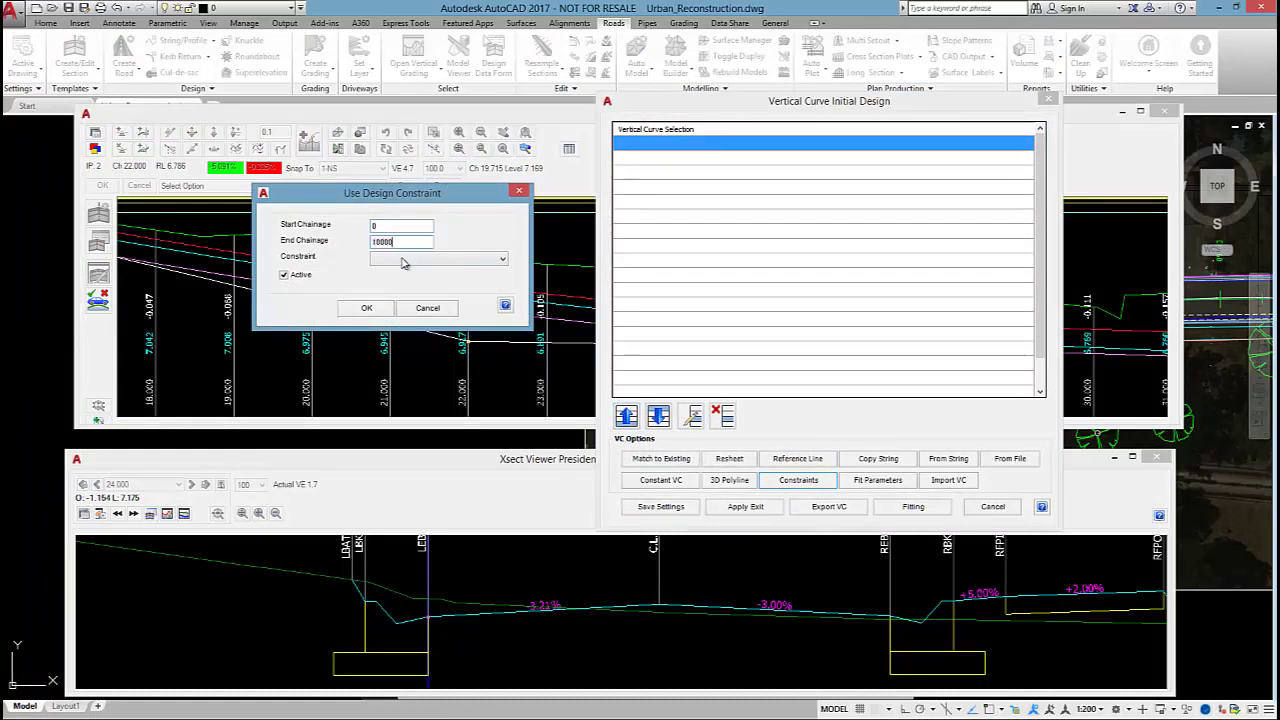
left_click(404, 260)
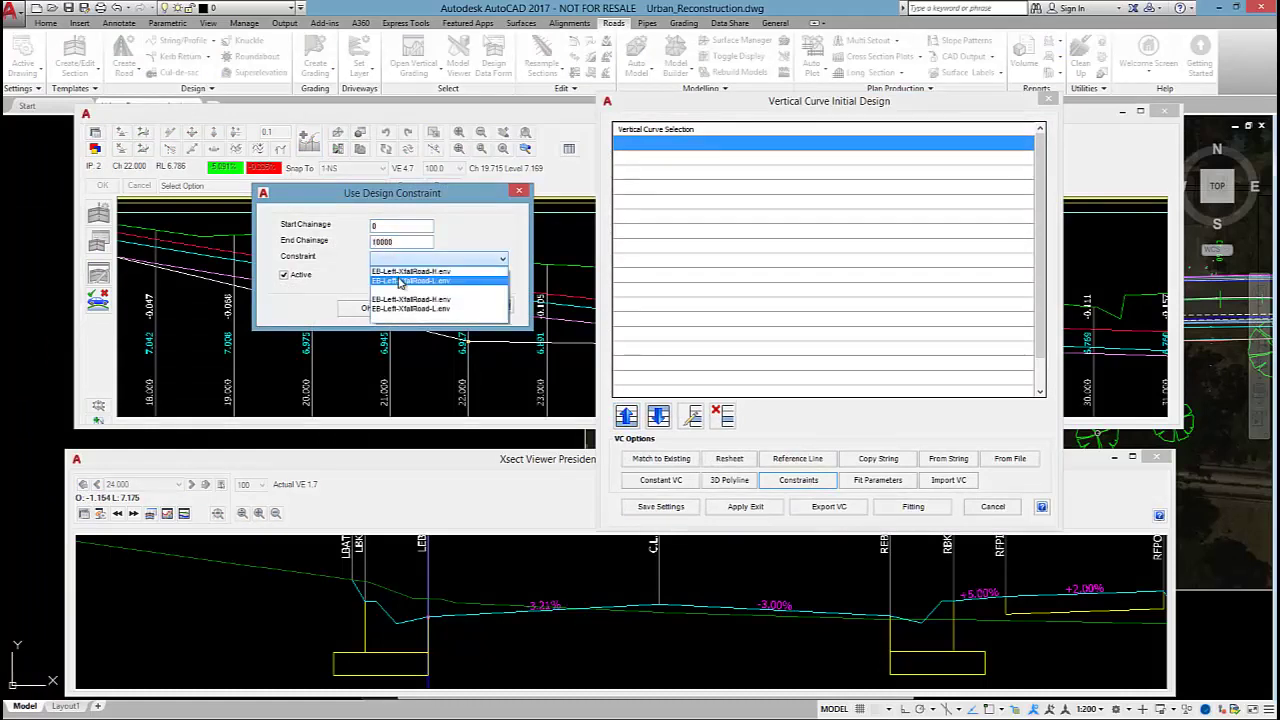
left_click(400, 282)
left_click(414, 258)
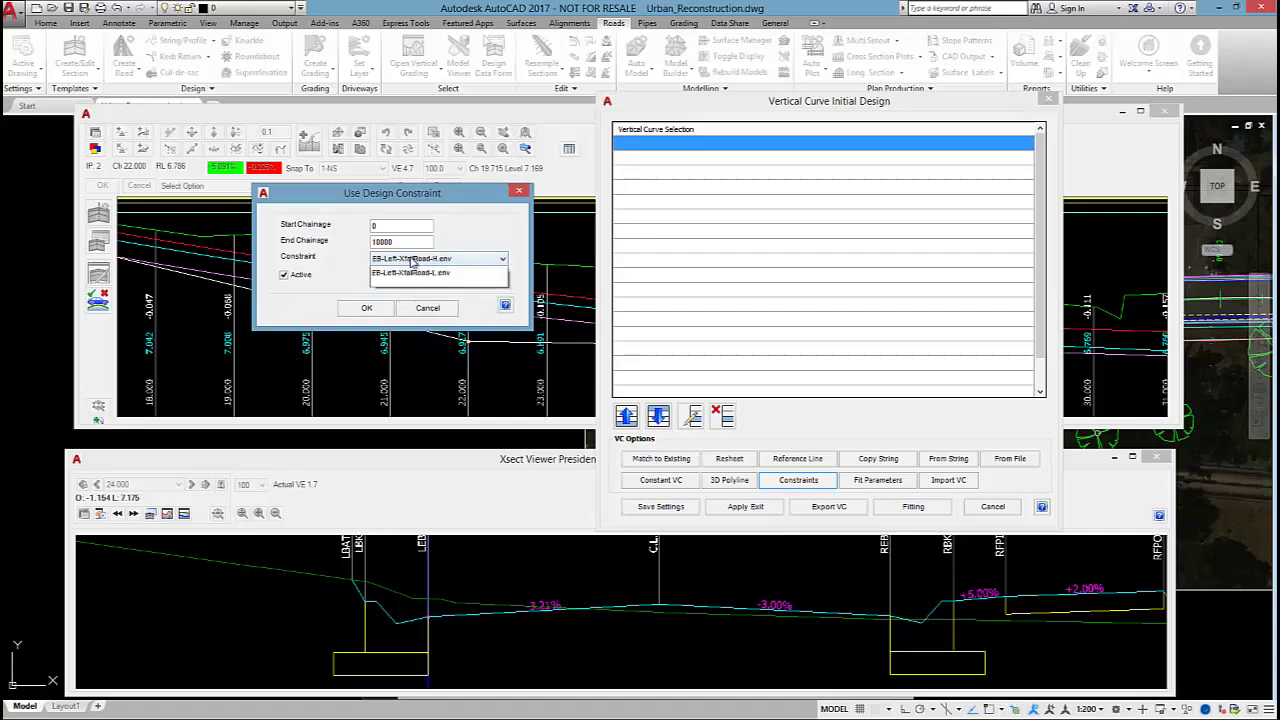
left_click(413, 283)
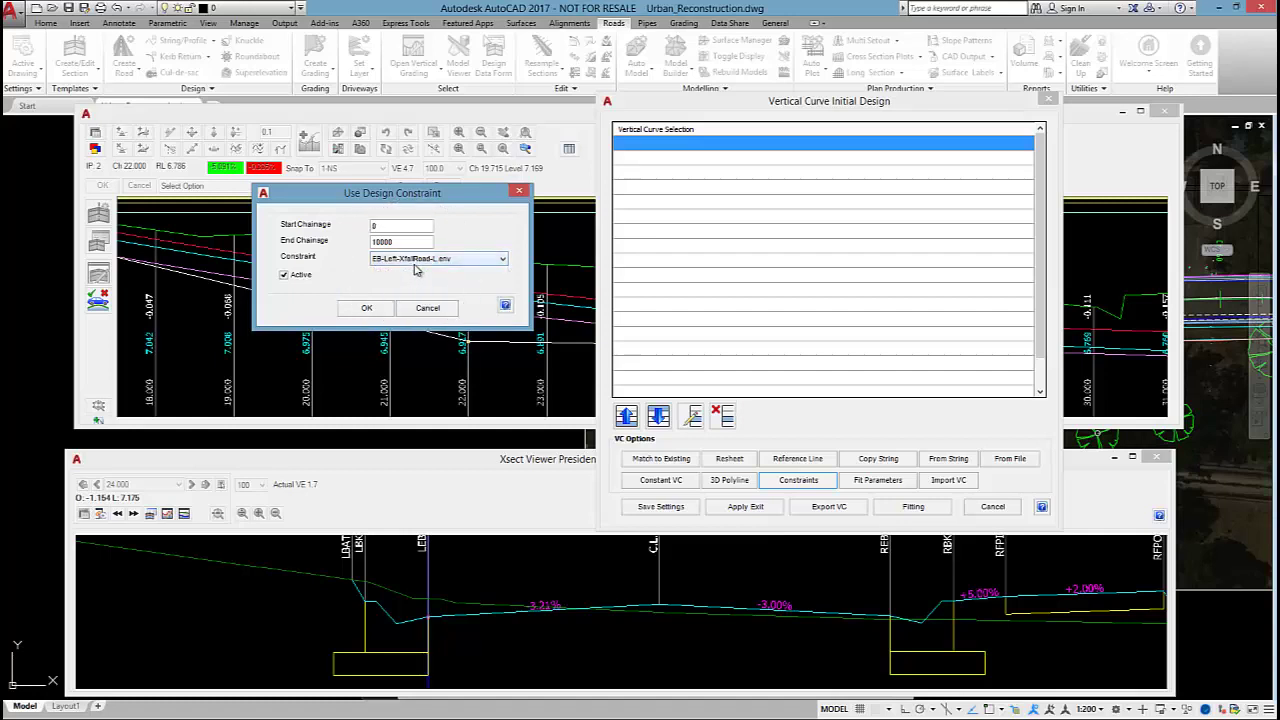
left_click(369, 308)
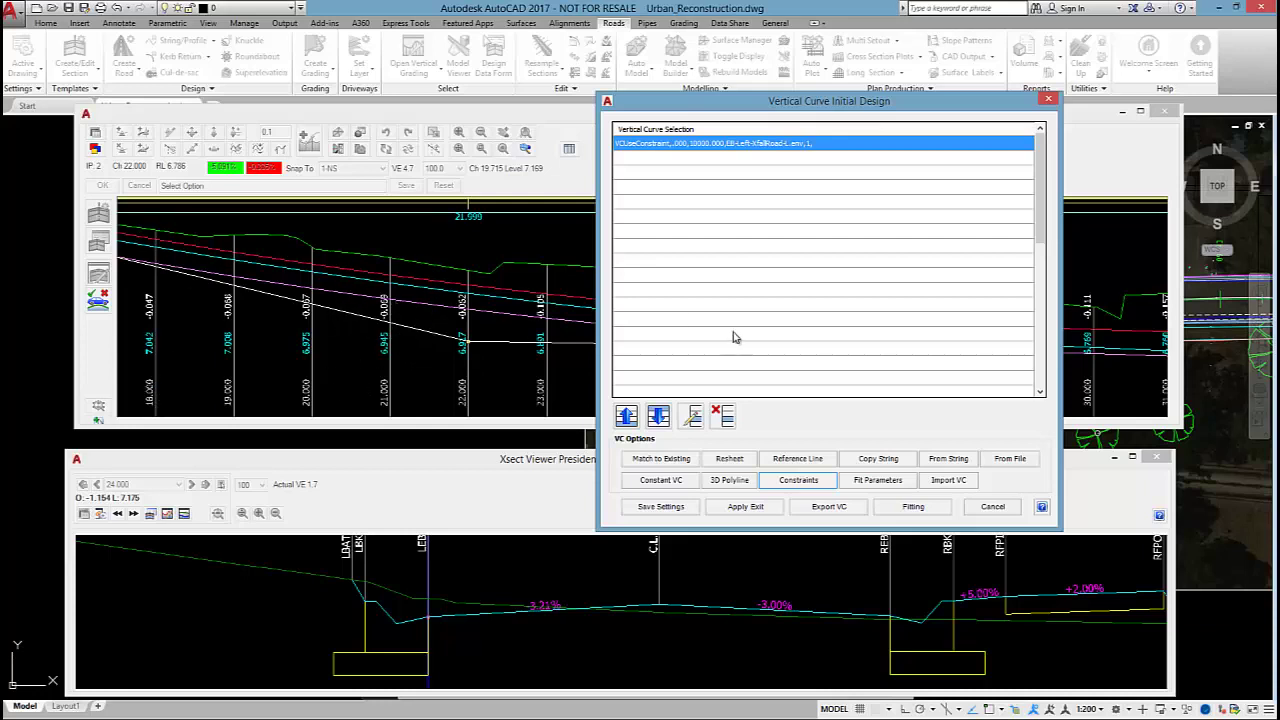
Set fit parameters for chainage 0 to 10000 with a cut factor of .05 and a minimum vertical curve length, and apply the design.
left_click(900, 483)
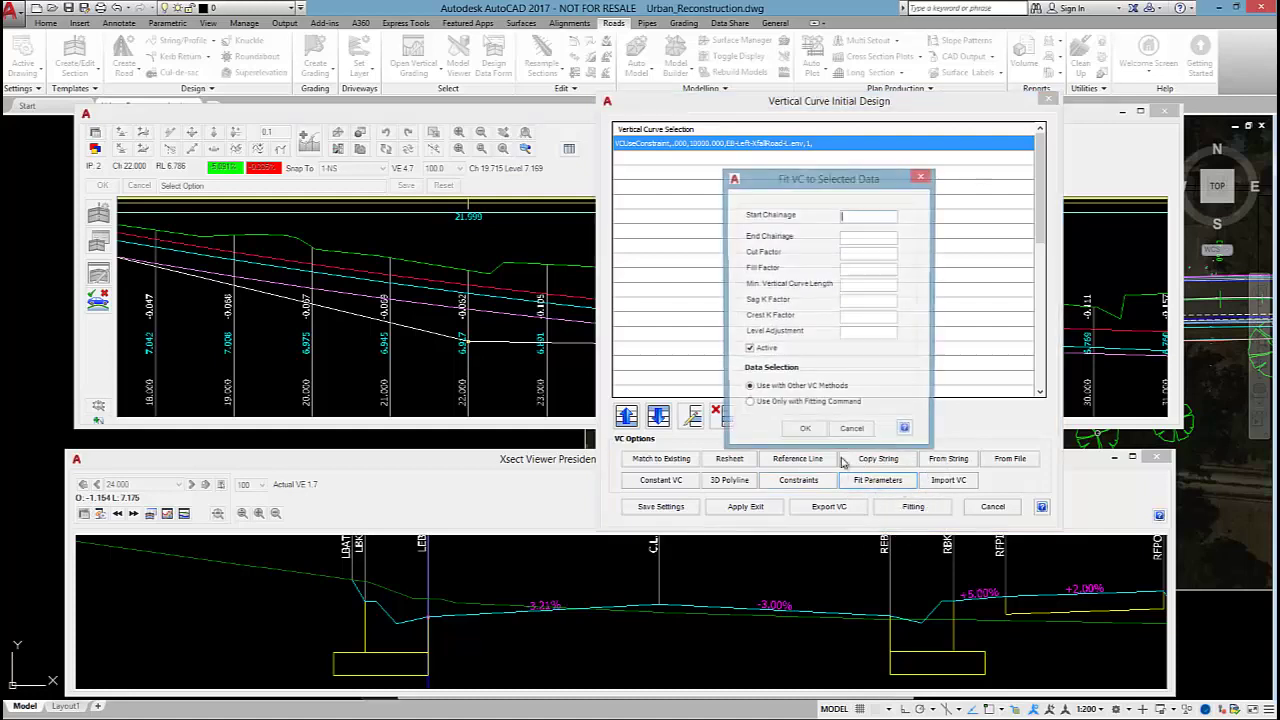
type("0")
left_click(868, 237)
type("10000")
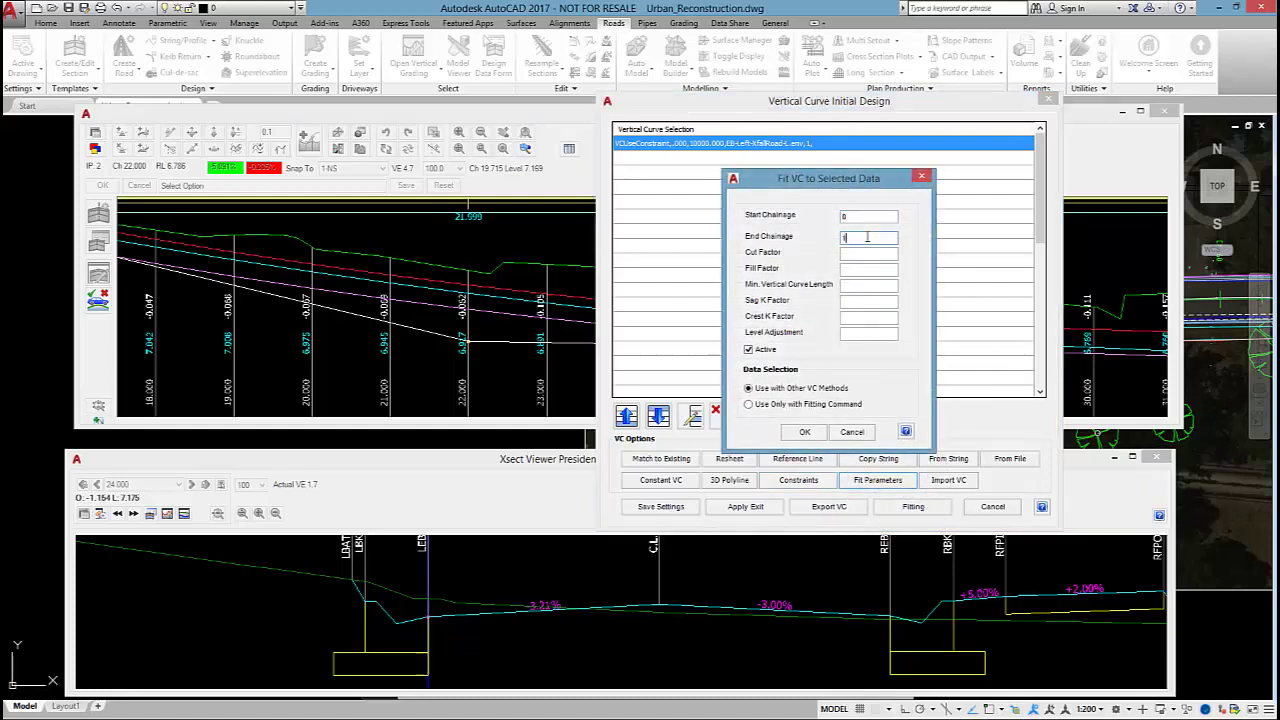
left_click(865, 254)
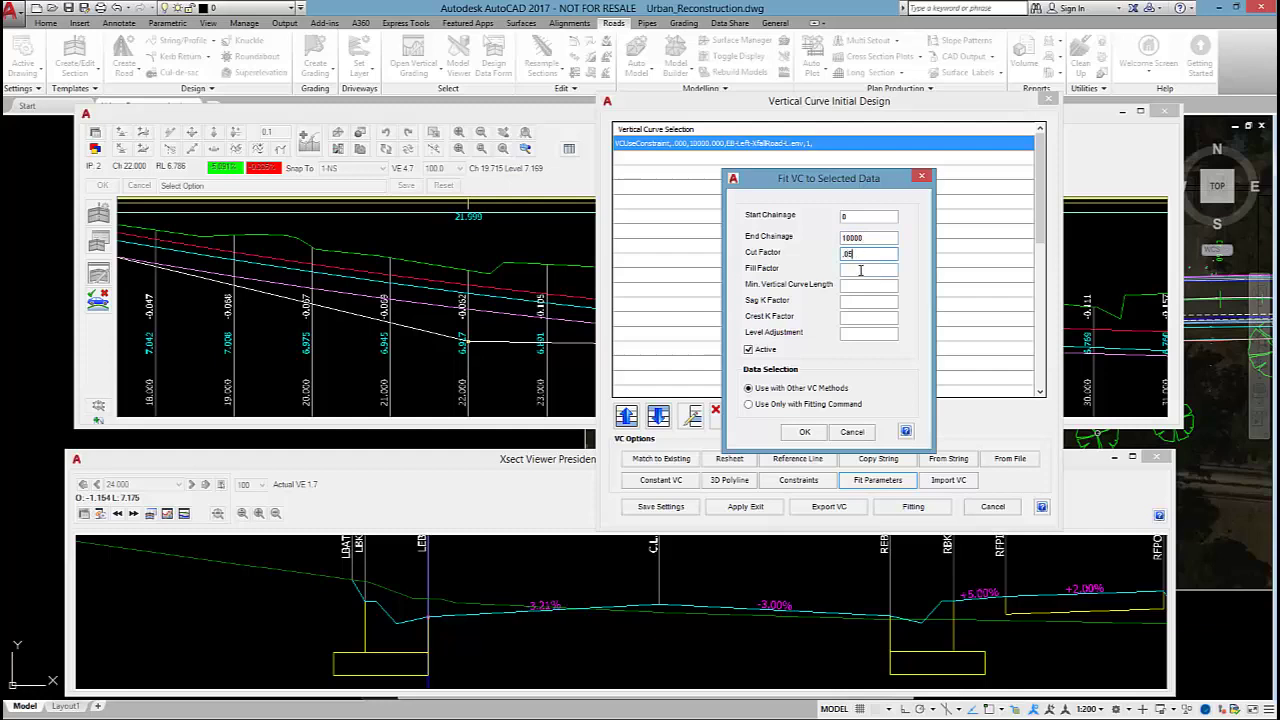
left_click(870, 266)
left_click(859, 285)
type("20")
left_click(806, 431)
left_click(748, 506)
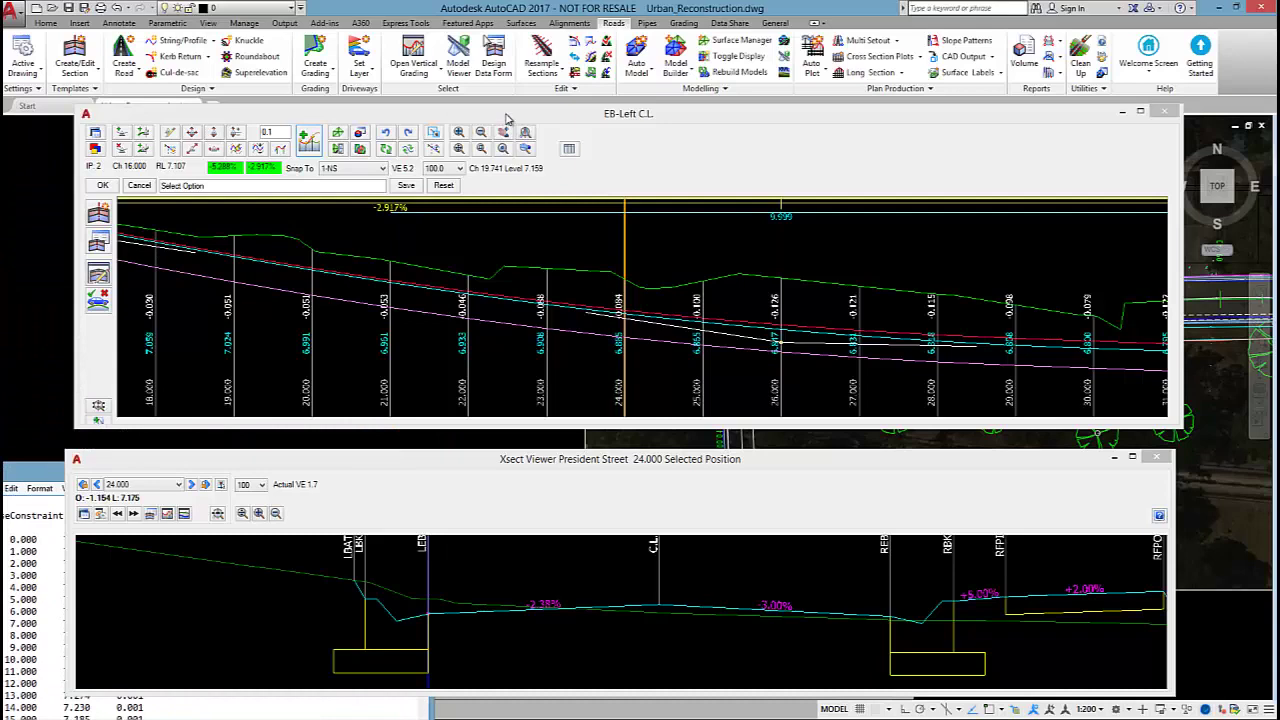
Examine the fitted EB-Left profile against its crossfall limit lines along the street.
left_click(533, 270)
scroll(281, 236, "down", 5)
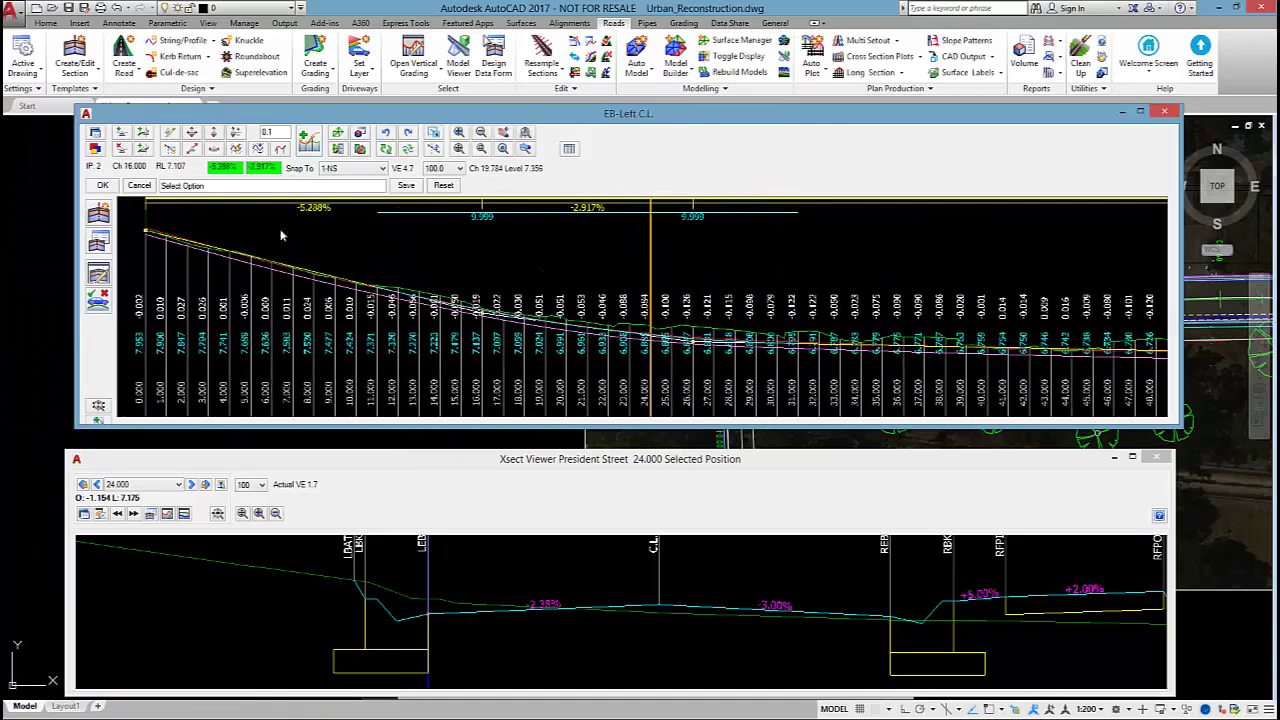
scroll(206, 246, "up", 3)
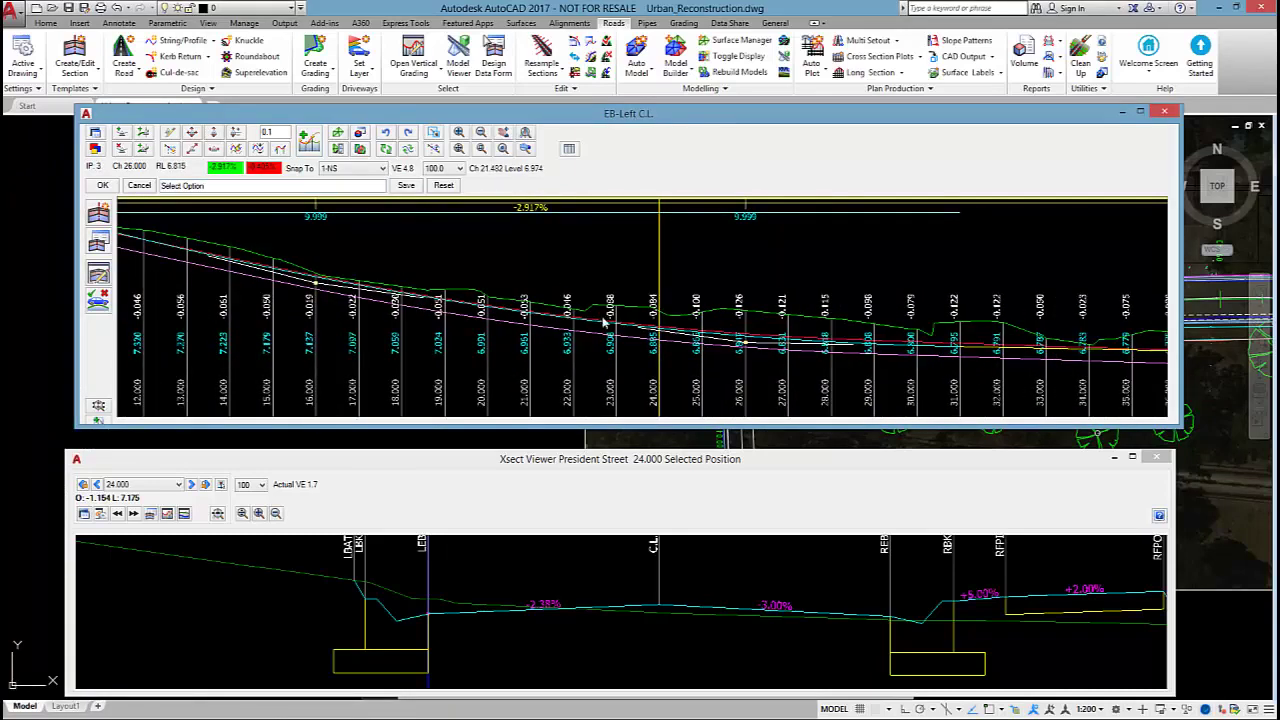
middle_click_drag(827, 345, 538, 314)
middle_click_drag(837, 313, 957, 368)
scroll(957, 368, "down", 5)
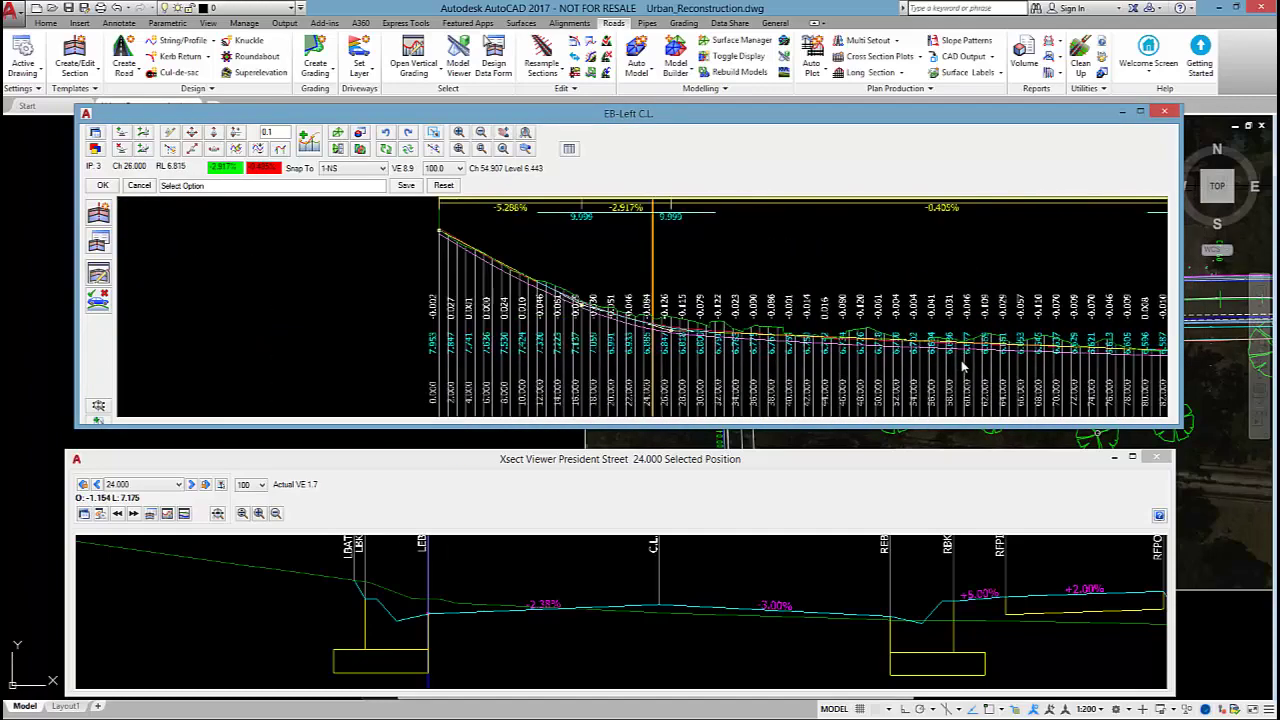
Step through the President Street cross sections from chainage 24 to 64 and check the left road crossfall.
left_click(273, 514)
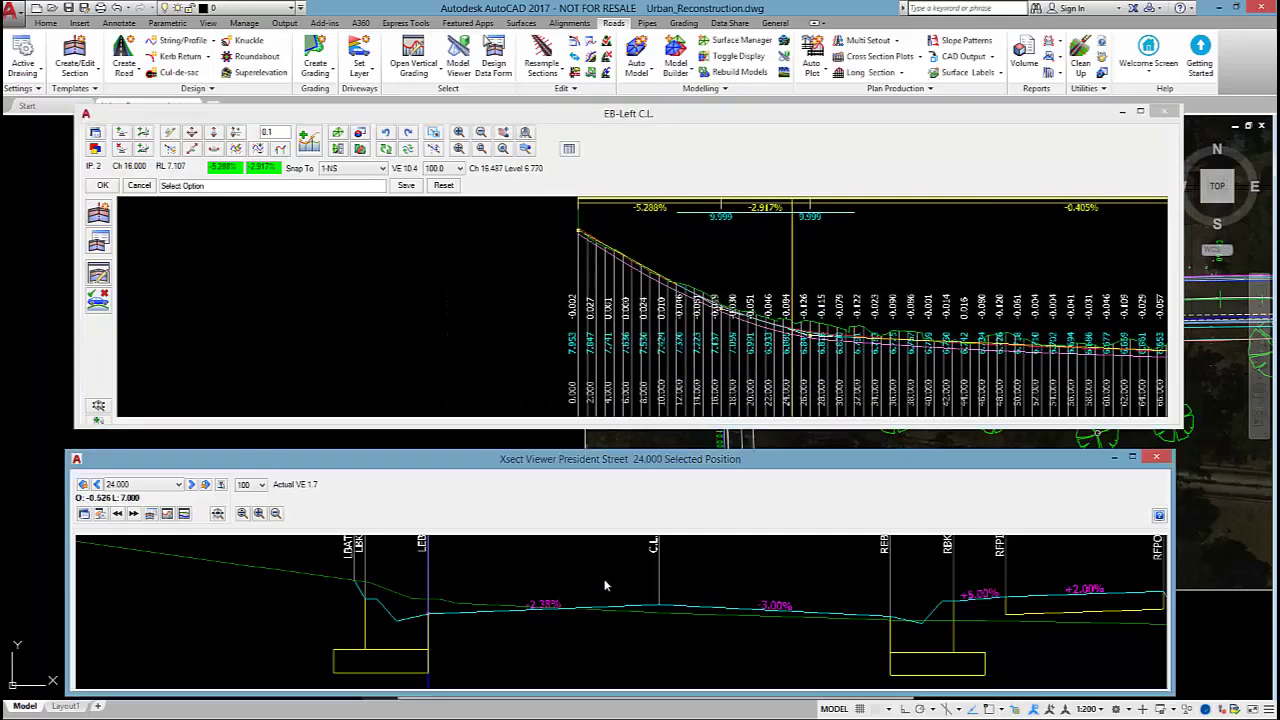
left_click(190, 485)
left_click(190, 485)
left_click(190, 485)
left_click(190, 485)
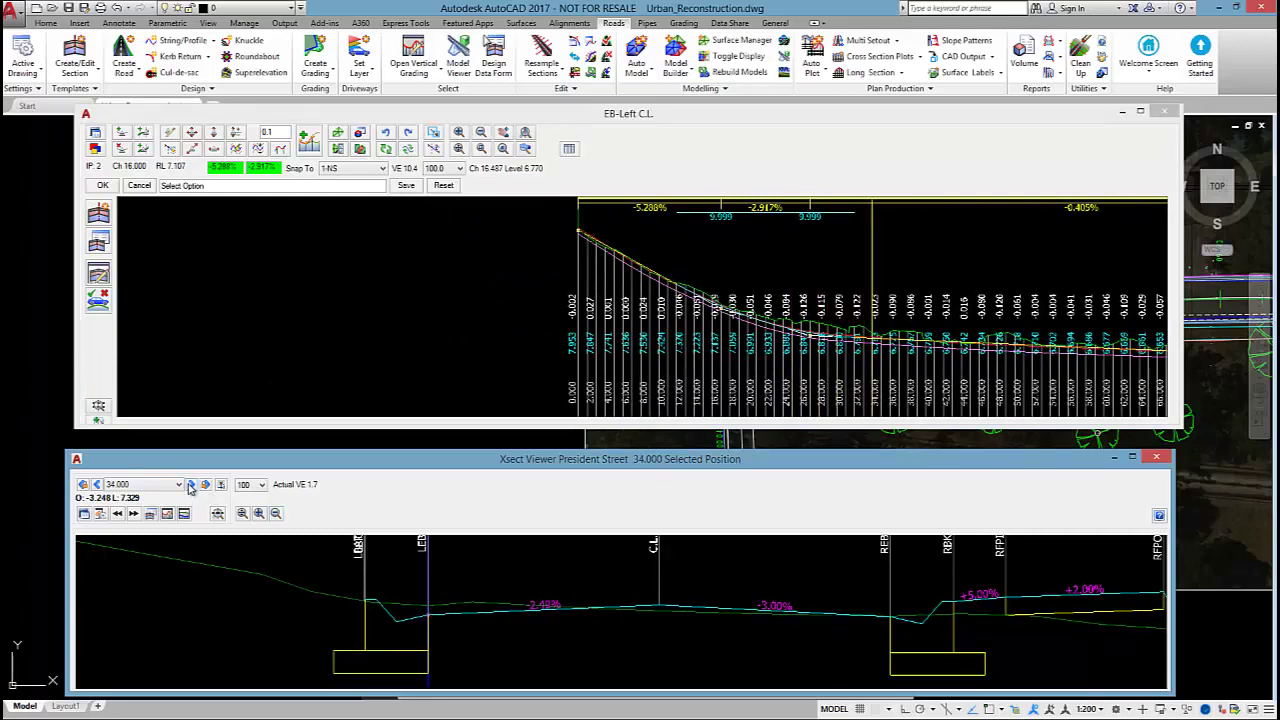
left_click(190, 485)
left_click(190, 485)
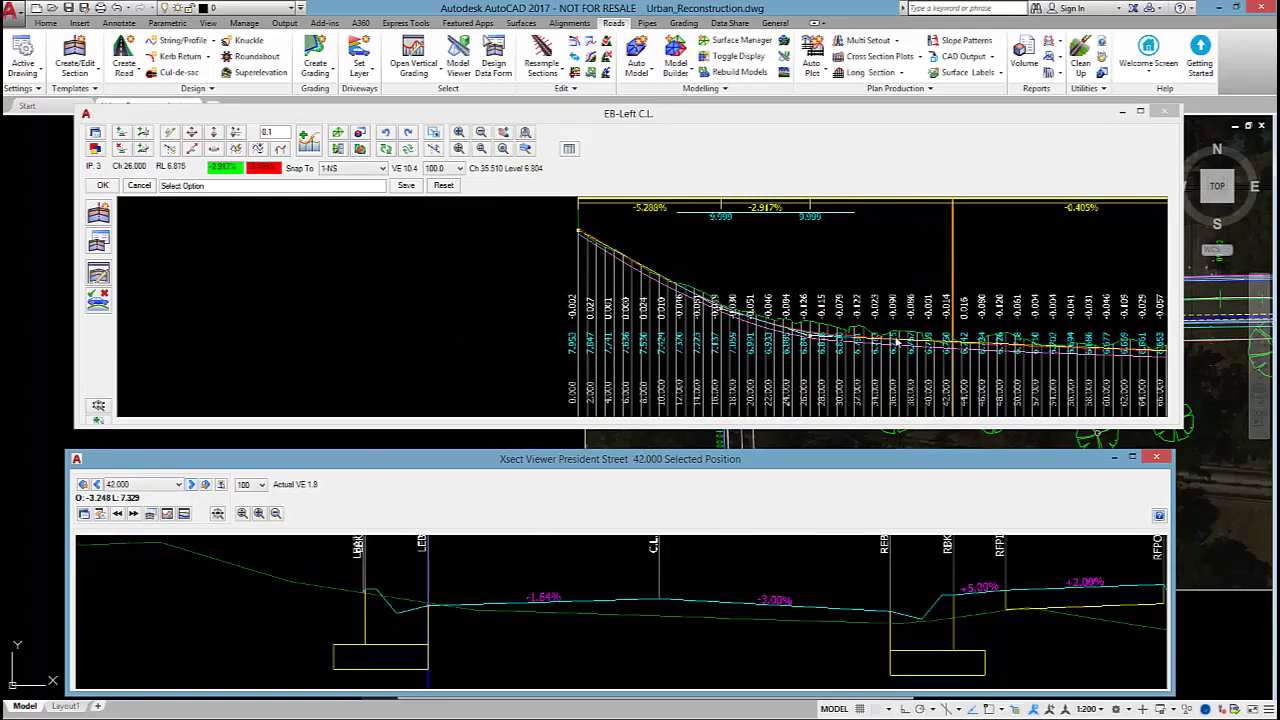
left_click(176, 195)
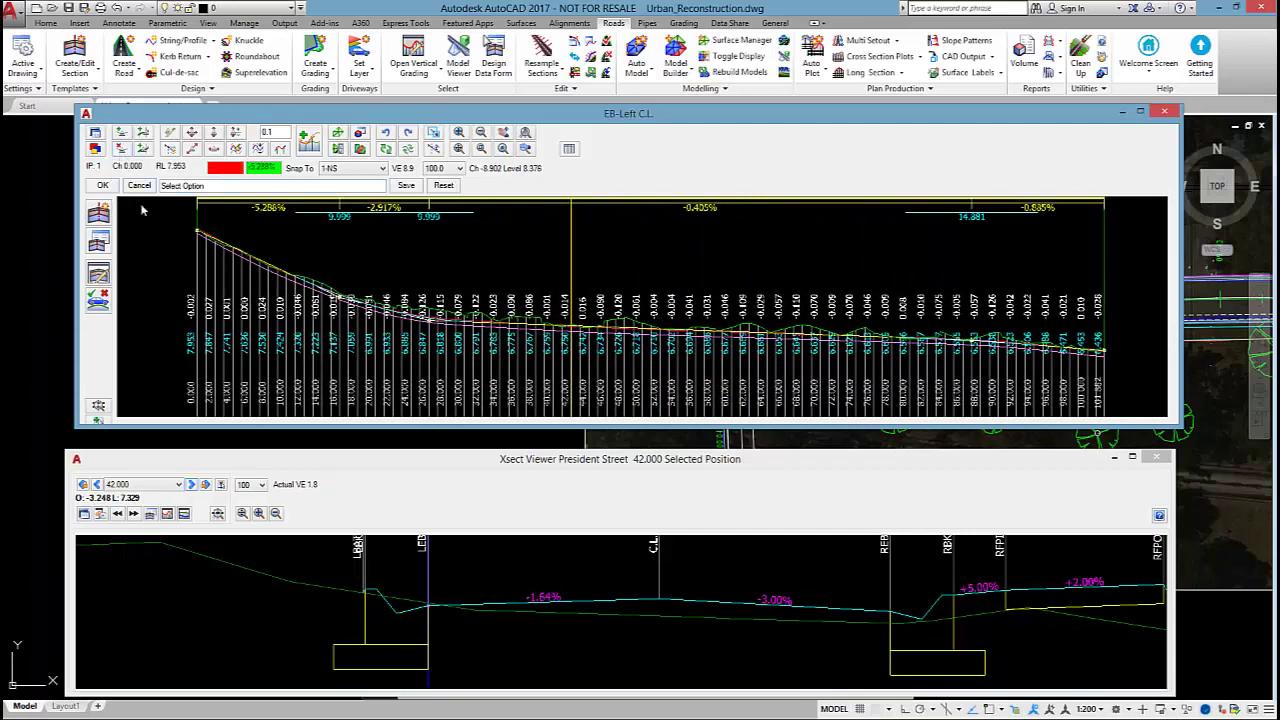
left_click(190, 485)
left_click(190, 485)
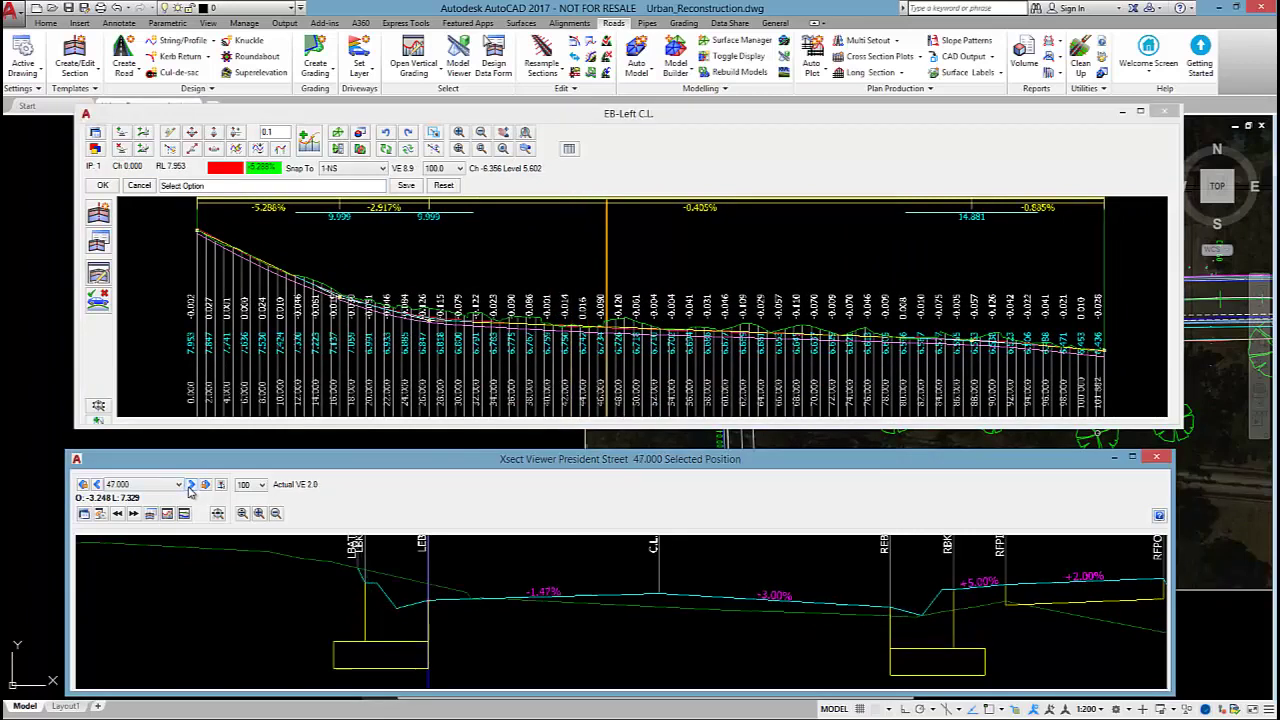
left_click(190, 485)
left_click(190, 485)
left_click(190, 485)
left_click(190, 485)
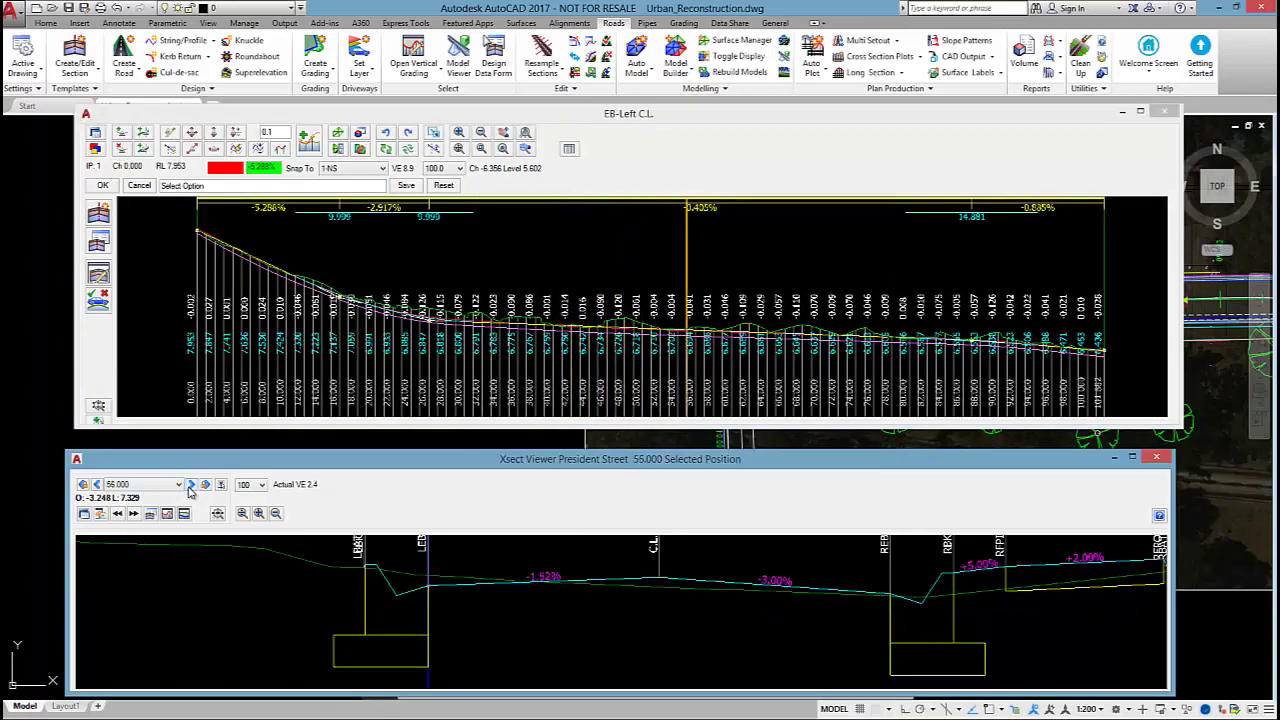
left_click(190, 485)
left_click(190, 485)
left_click(190, 485)
left_click(190, 485)
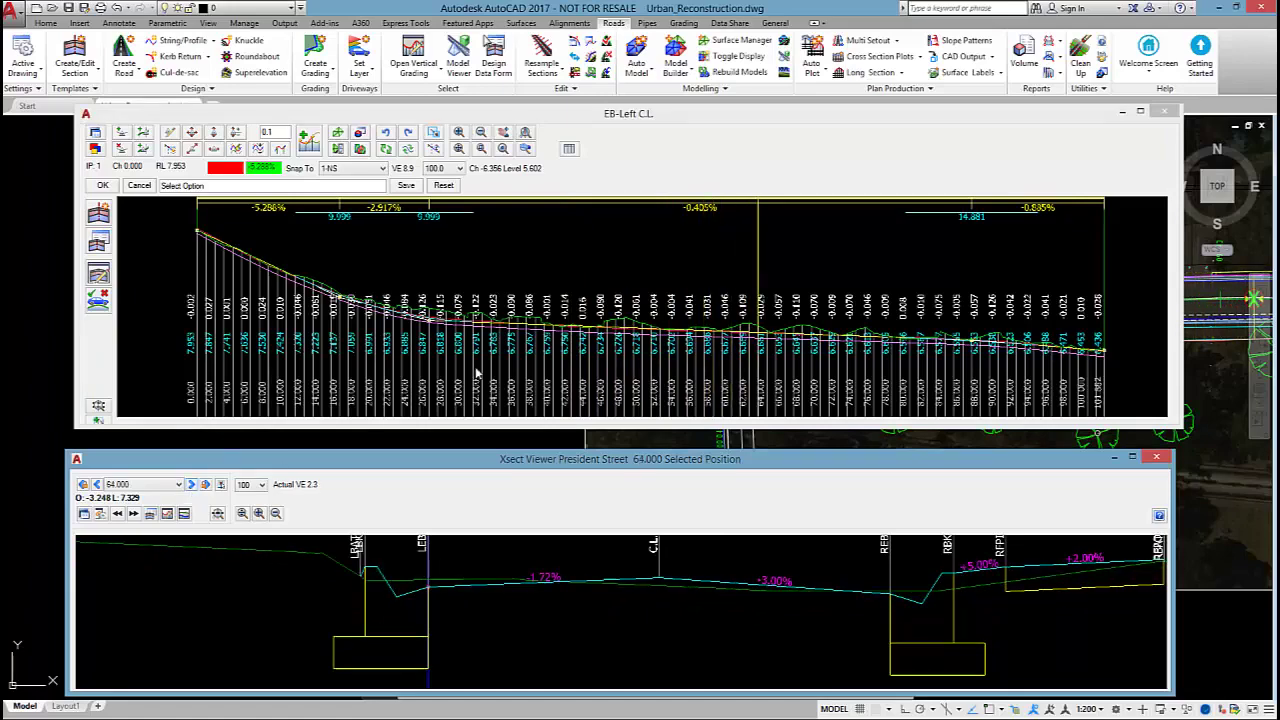
Lower the EB-Left intersection point at chainage 87 to give grades of about -0.444% and -0.724%, and accept the vertical grading.
left_click(837, 305)
scroll(837, 305, "up", 4)
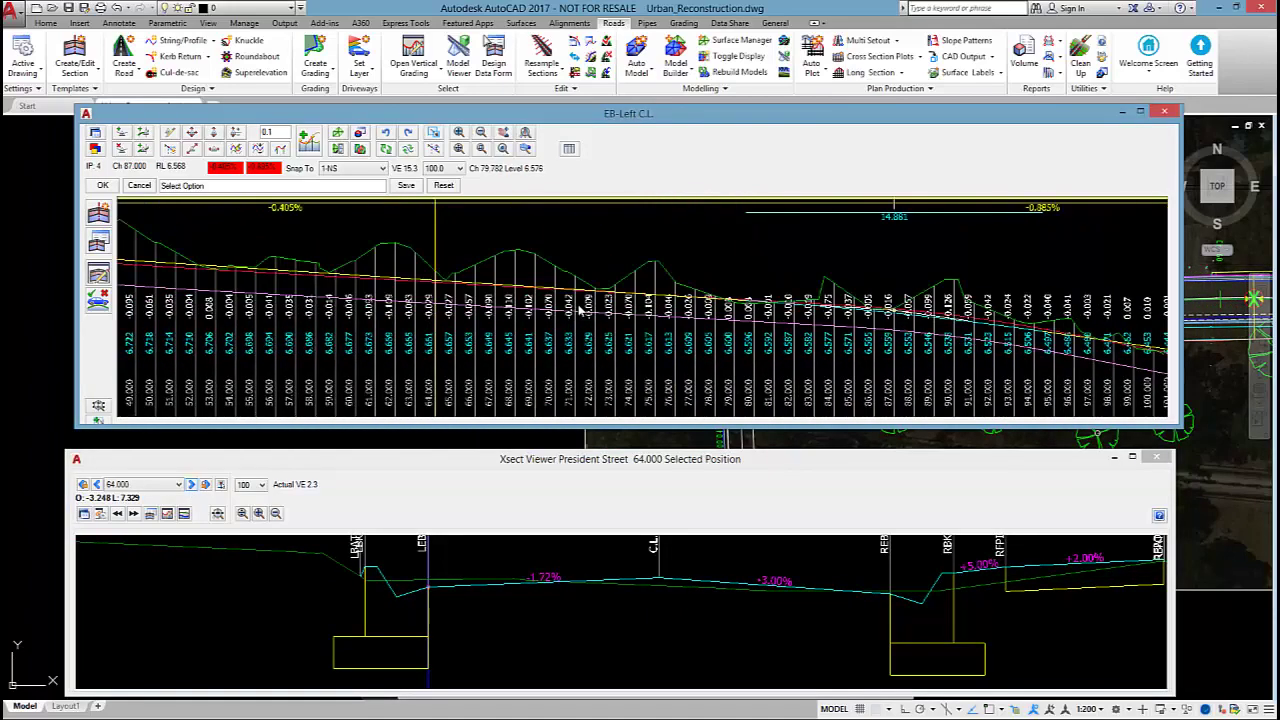
left_click(213, 134)
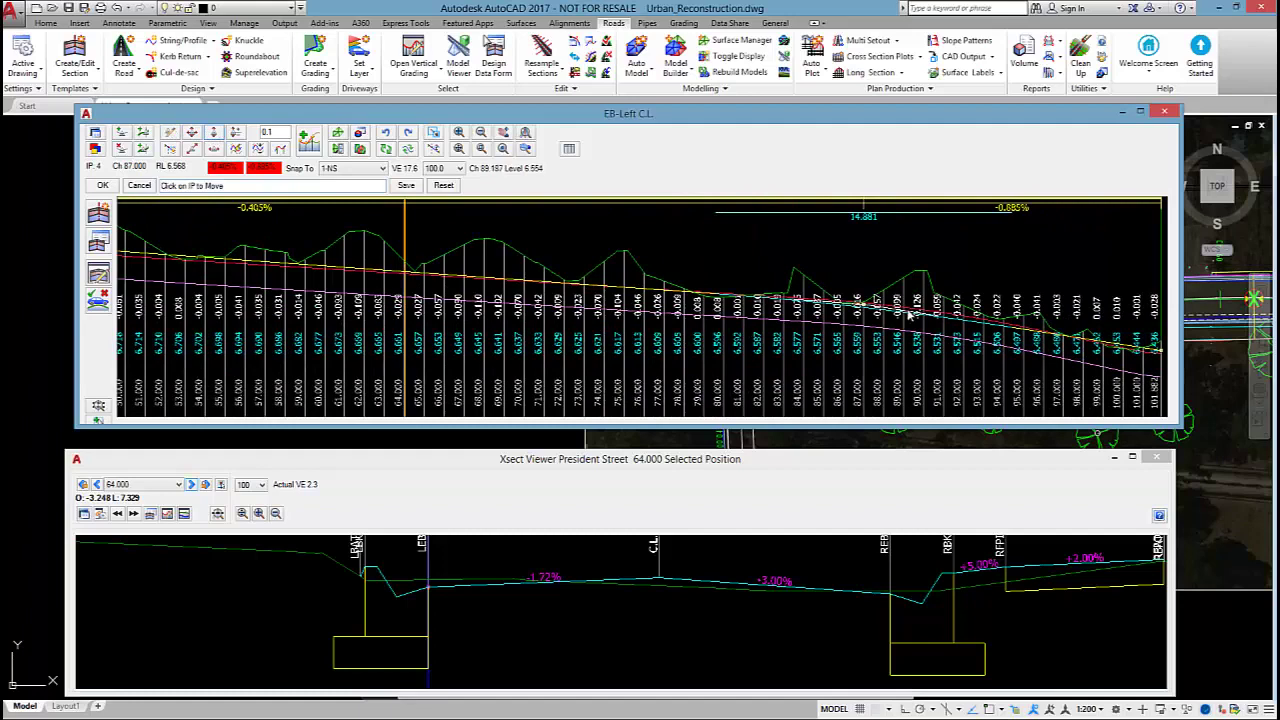
left_click(866, 308)
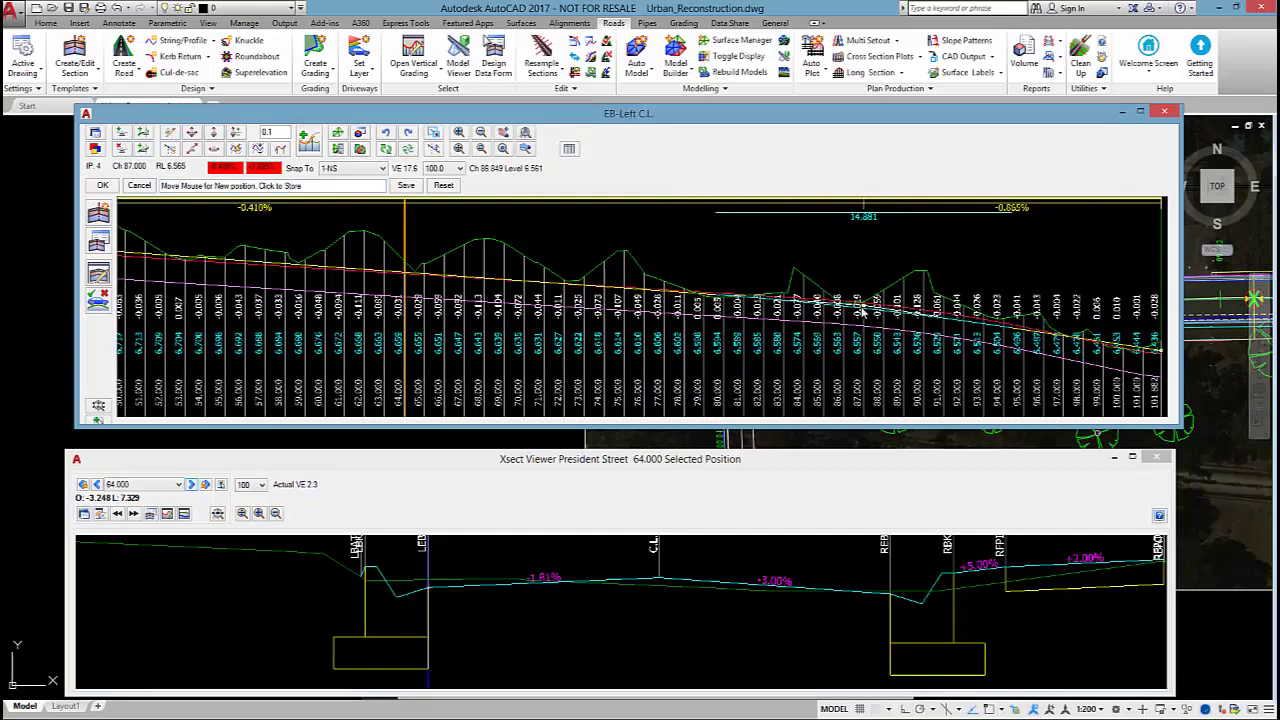
left_click(866, 318)
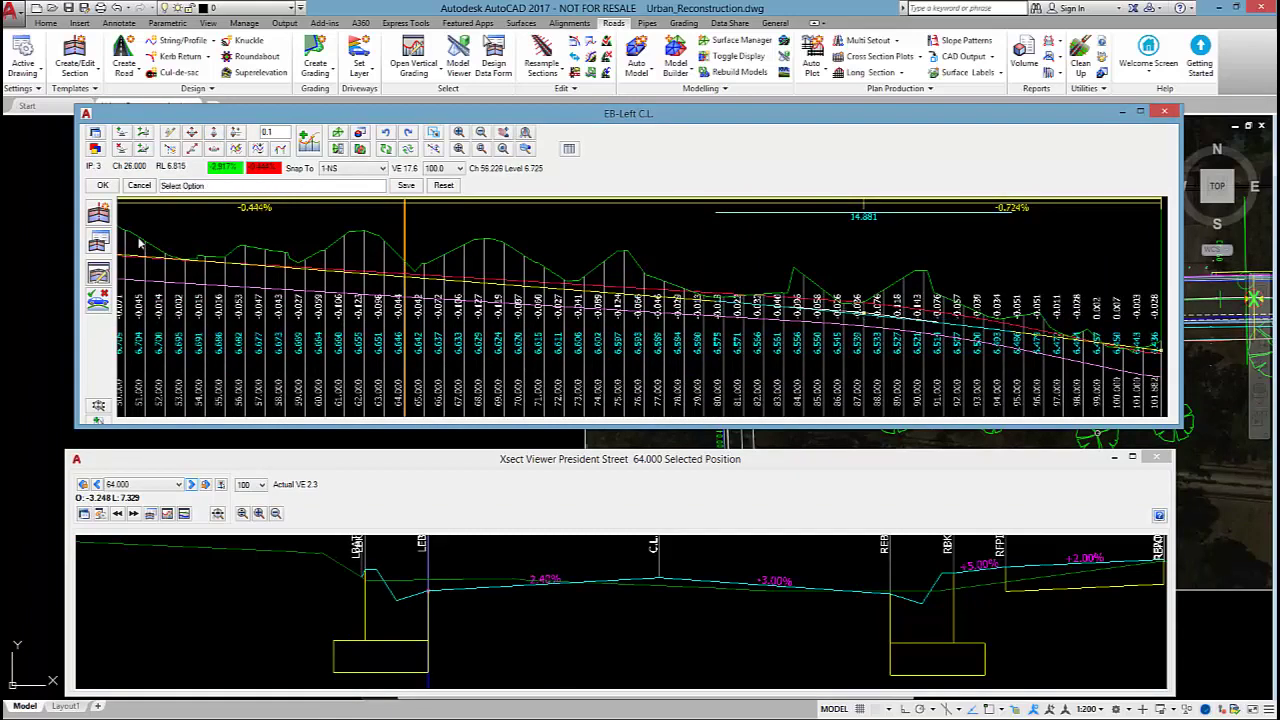
left_click(103, 189)
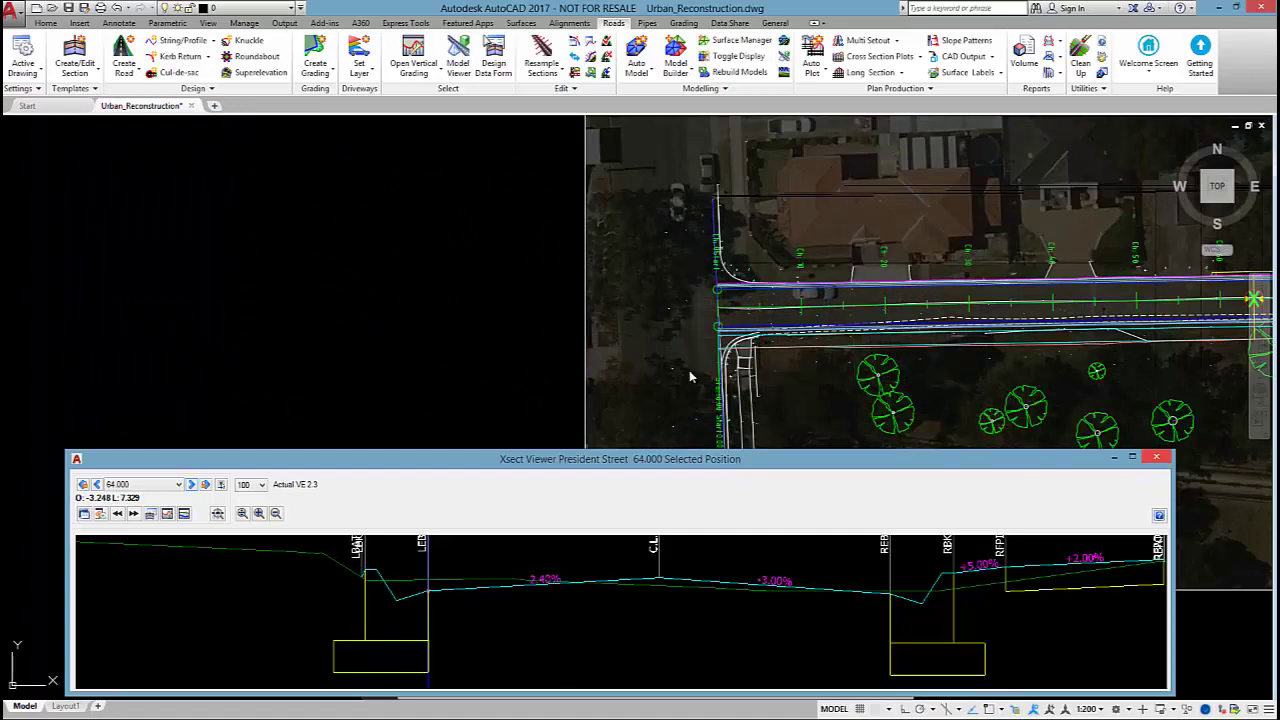
Examine the existing driveways along the north side of President Street in plan and review the available driveway design commands.
middle_click_drag(677, 268, 478, 310)
scroll(478, 310, "up", 4)
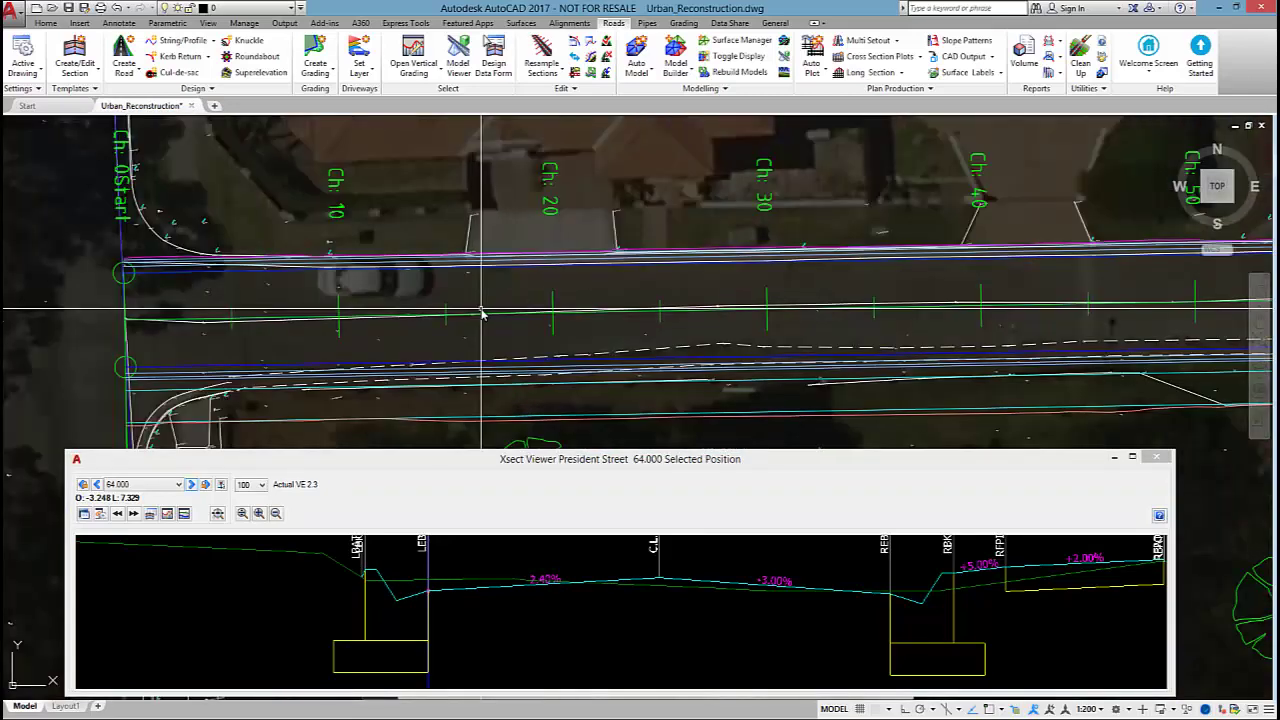
middle_click_drag(528, 277, 591, 317)
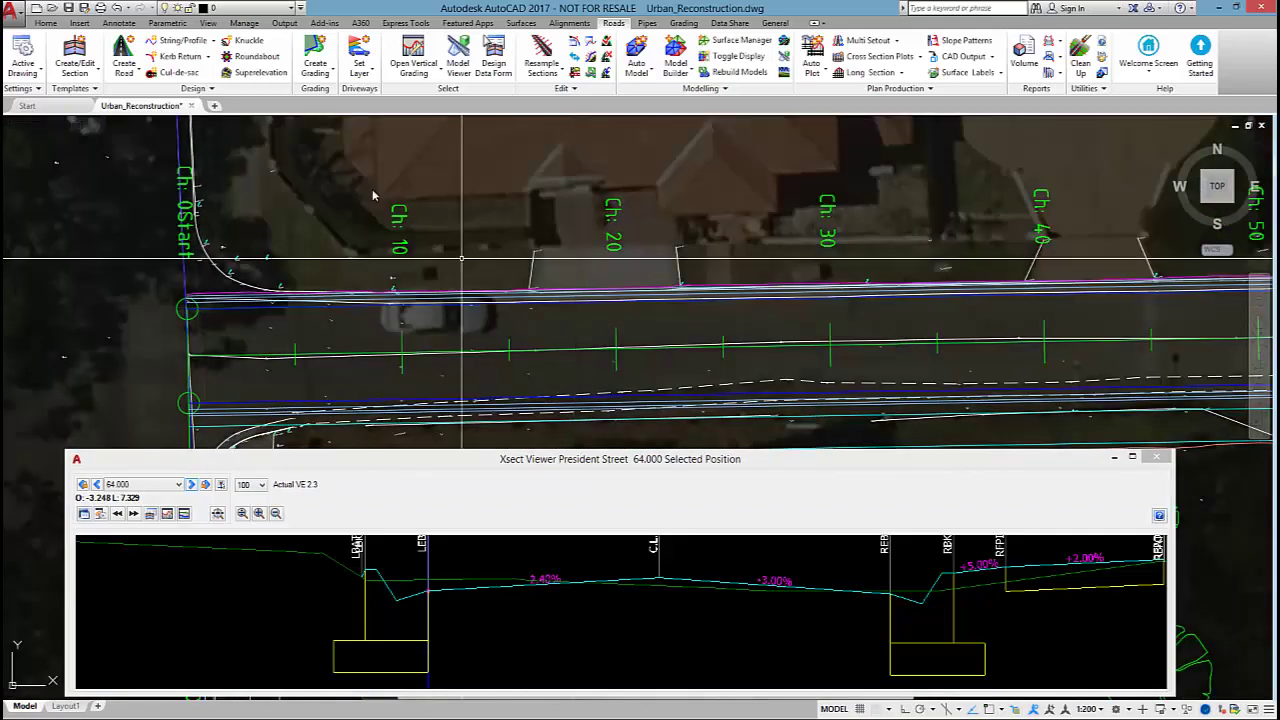
left_click(370, 77)
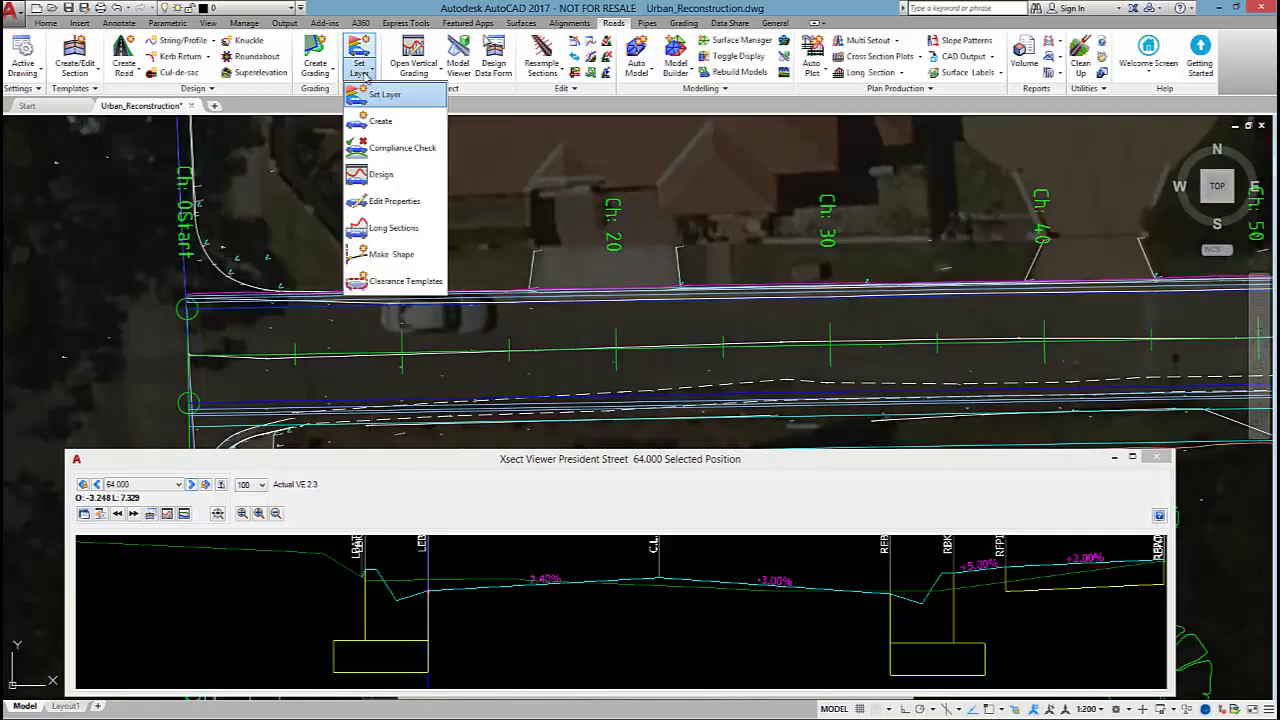
left_click(385, 176)
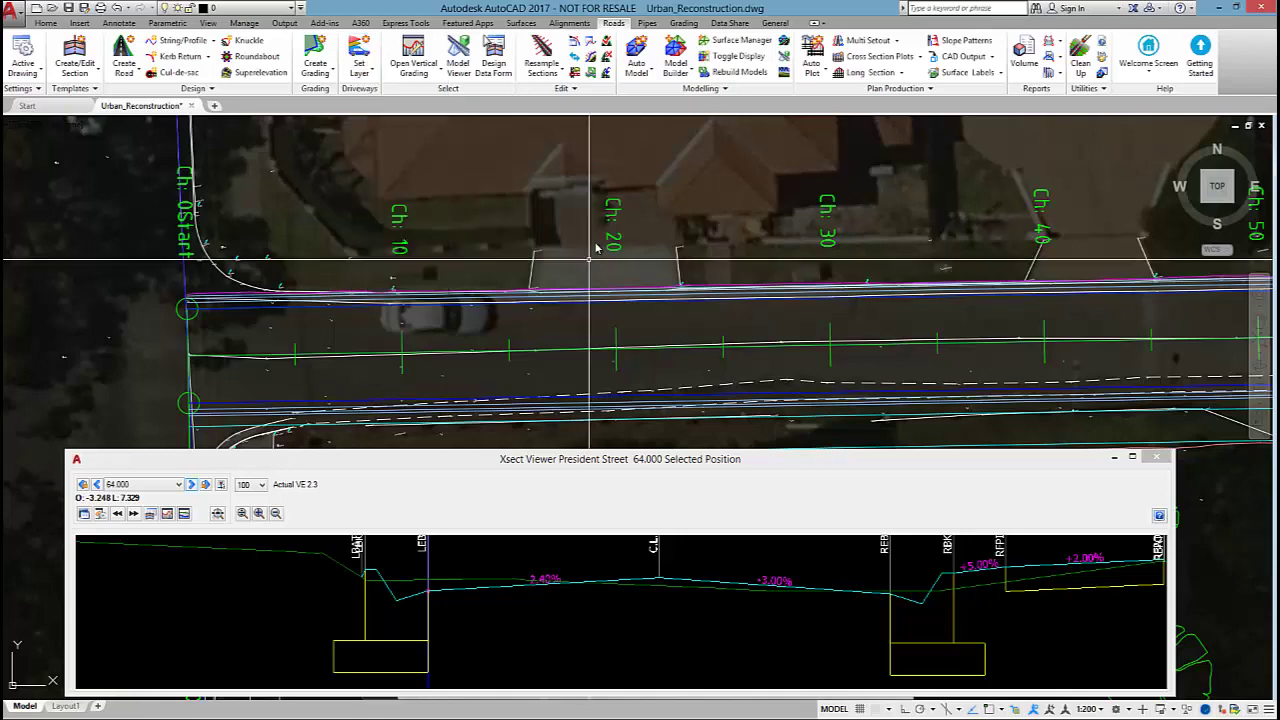
middle_click_drag(602, 245, 556, 270)
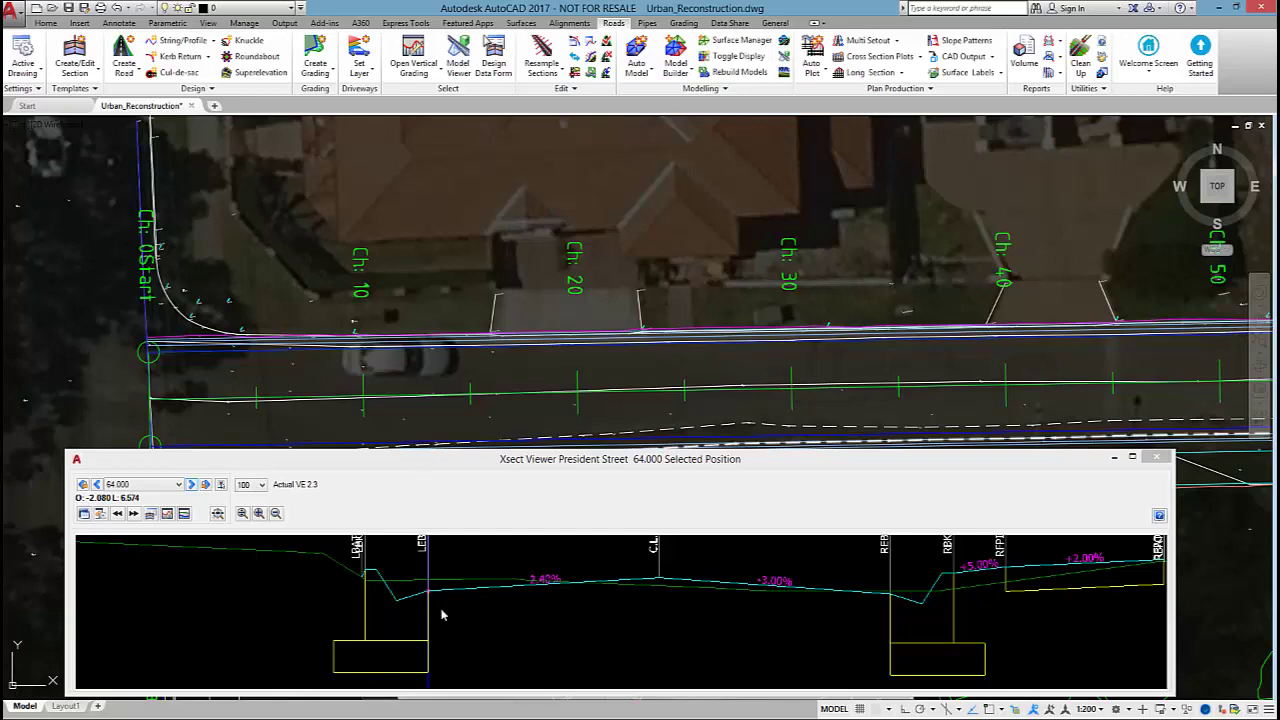
scroll(634, 371, "down", 2)
mouse_move(614, 331)
middle_mouse_down()
mouse_move(606, 294)
mouse_move(459, 302)
middle_mouse_up()
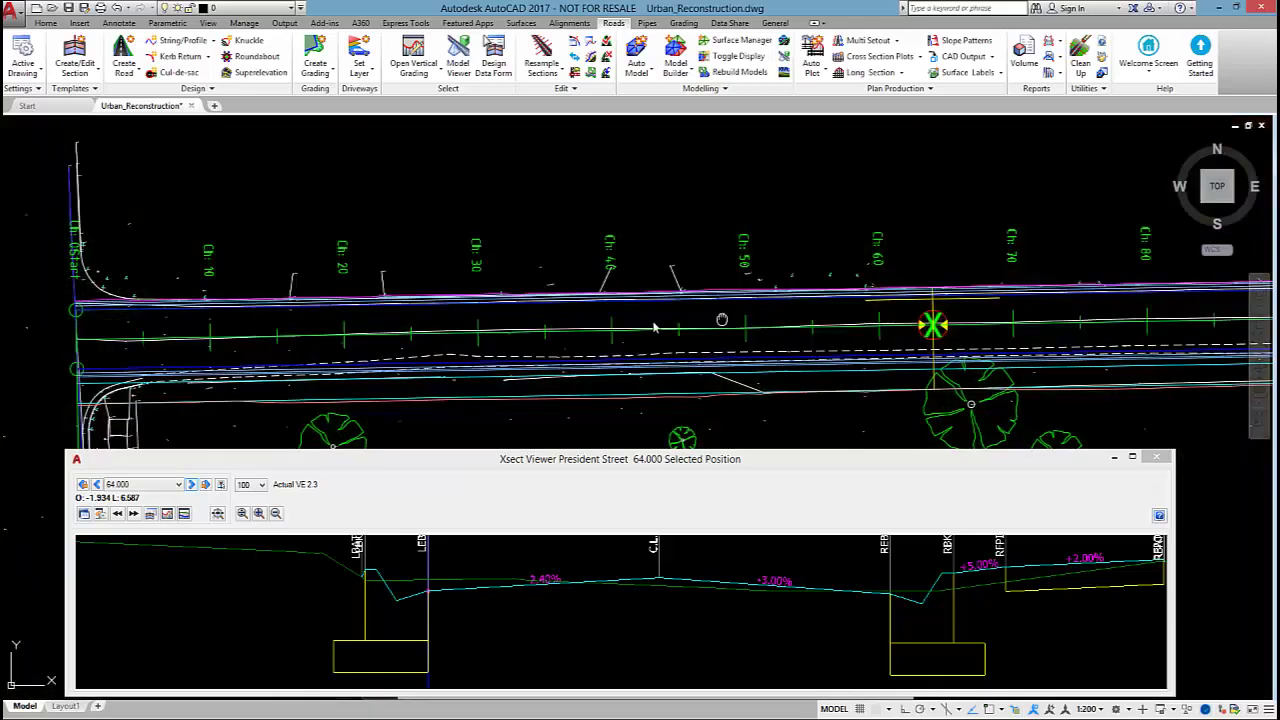
middle_click_drag(721, 319, 643, 322)
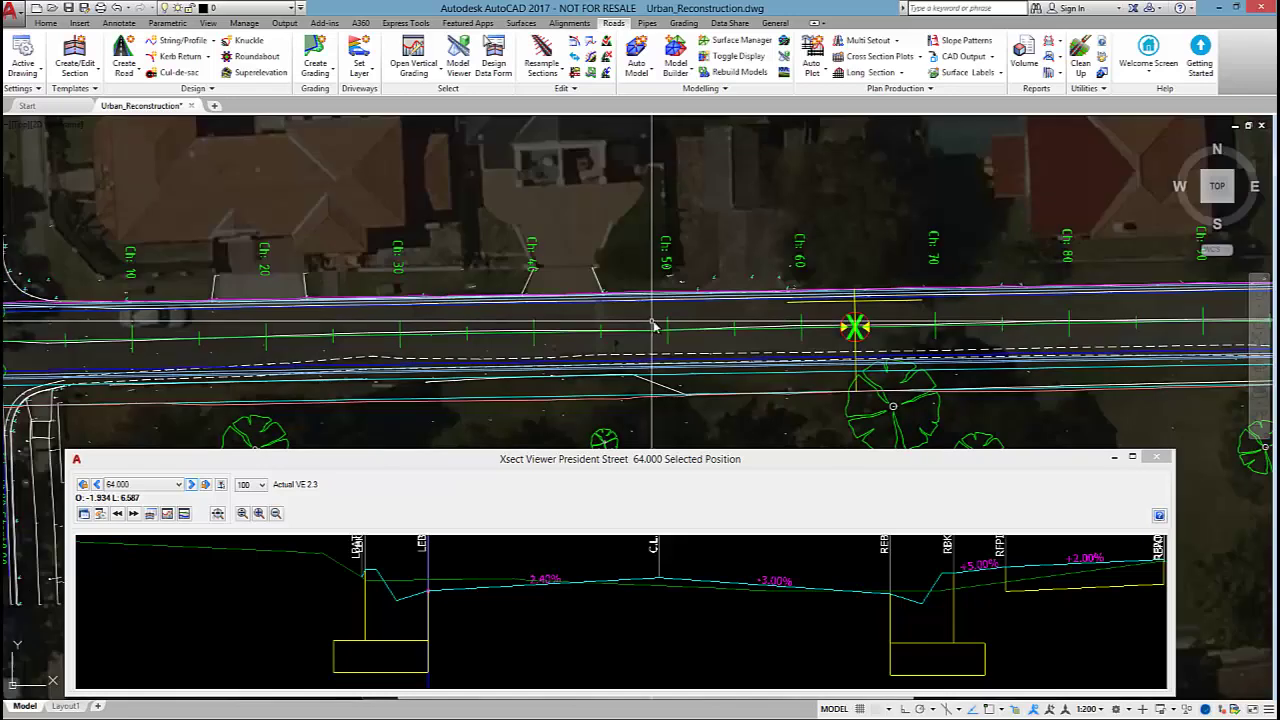